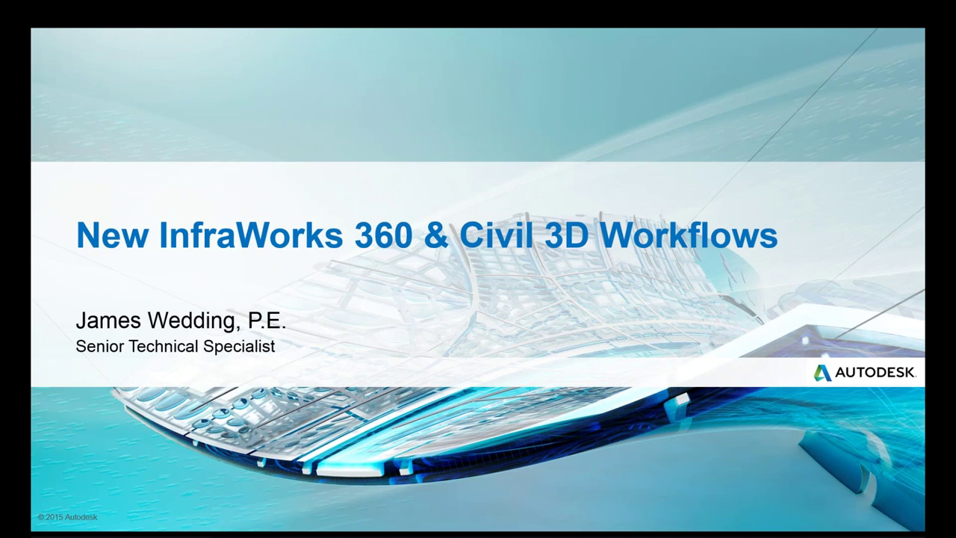
Step: Advance the slideshow from the title slide to the 'Welcome to Our Webcast Series!' slide
left_click(512, 331)
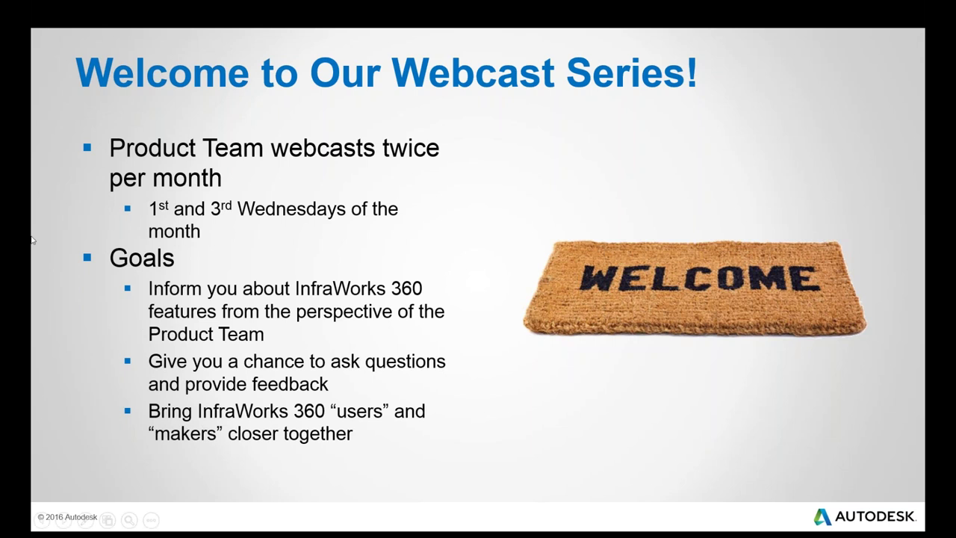
Step: Advance to the 'Next Webcast' slide announcing the Wednesday, March 23rd roadway features session
left_click(411, 184)
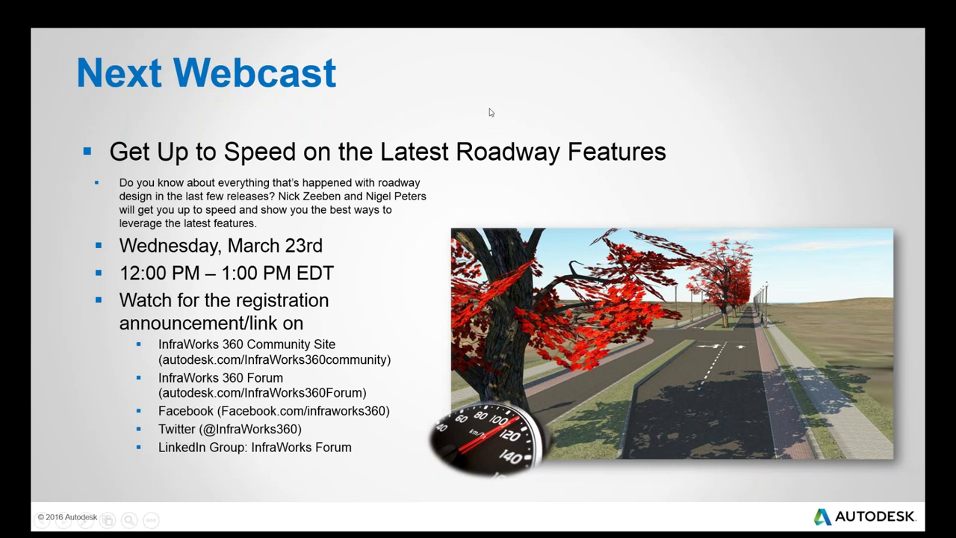
Step: Advance past the InfraWorks 360 usage-level quickpoll to the 'Poll' slide
key("Right")
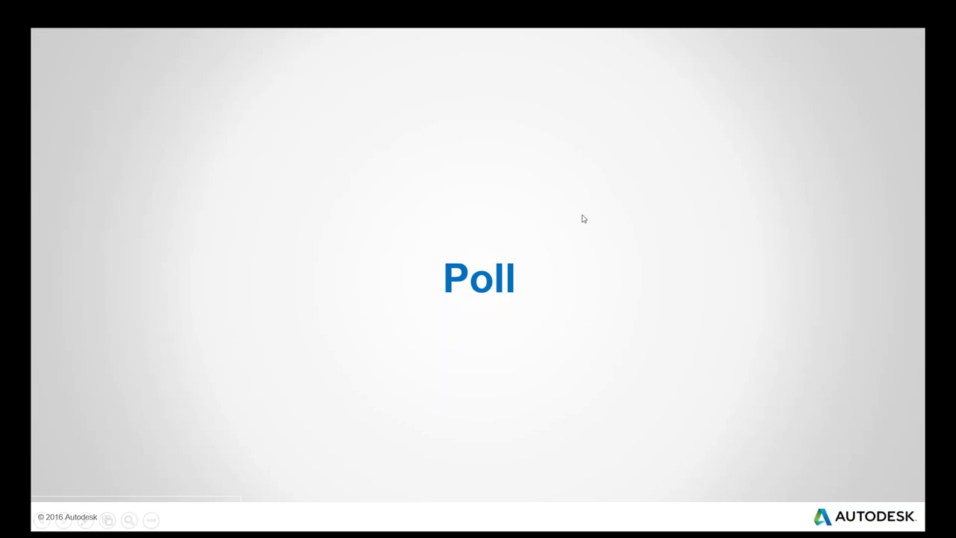
Step: Advance to 'The InfraWorks 360 Community' slide listing the community main page and sections
key("Right")
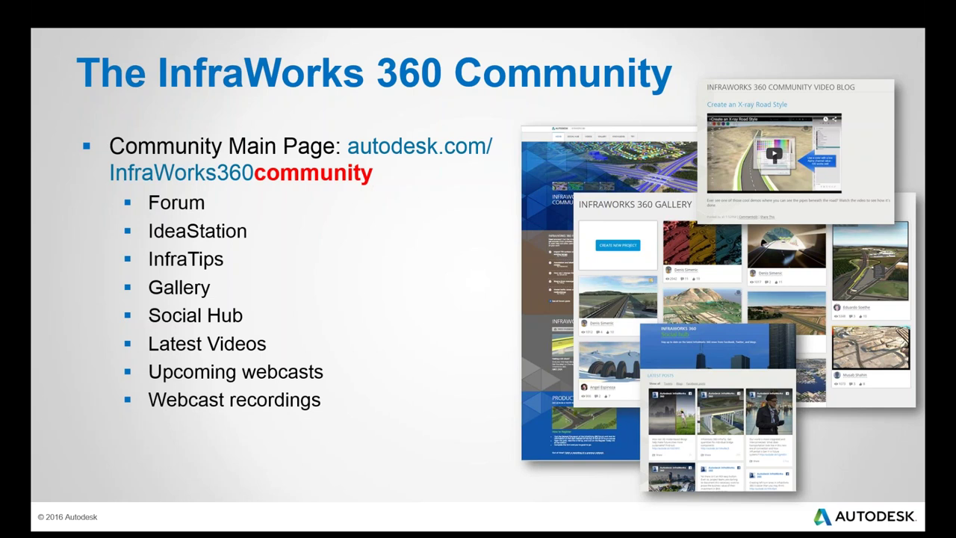
Step: Step through the 'New Learning tab!' slide to the 'Disclaimer' slide on preview features
left_click(326, 328)
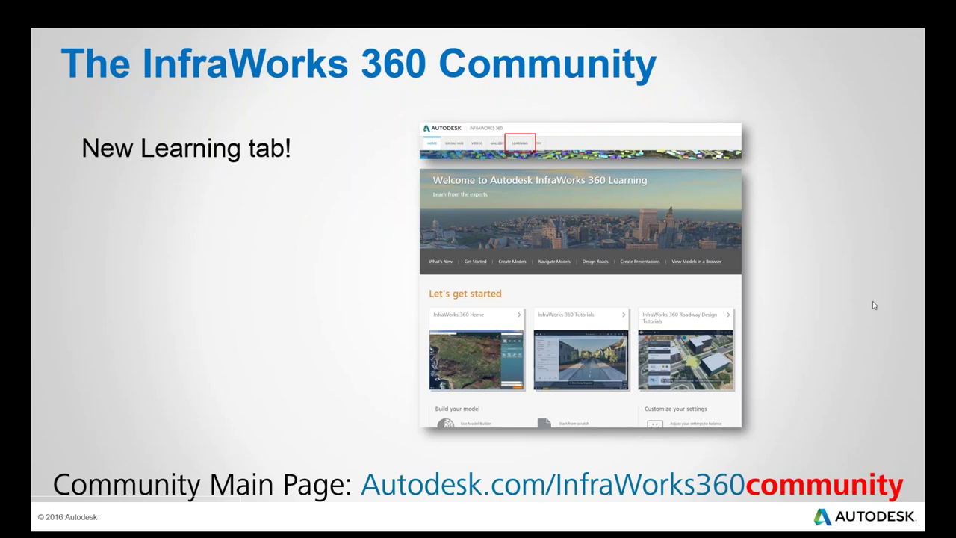
left_click(411, 327)
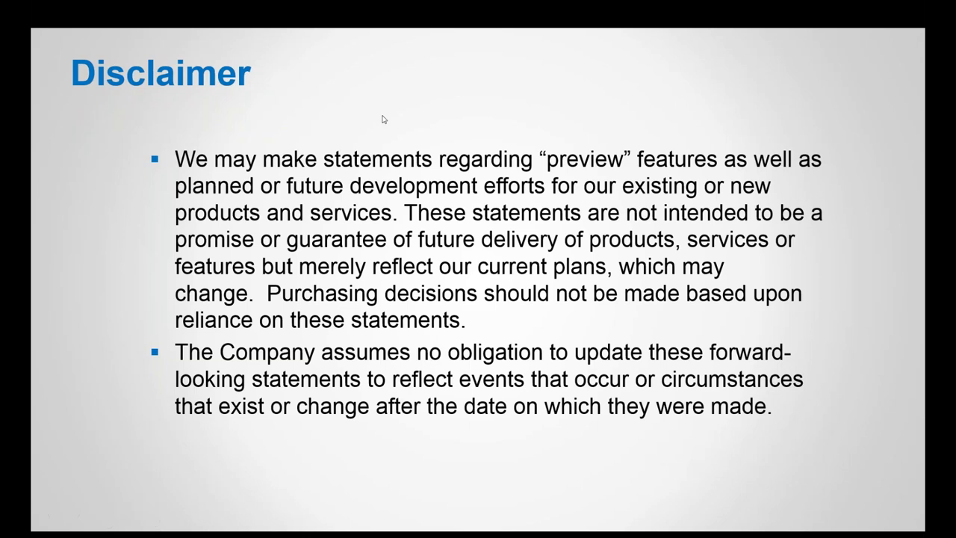
Step: Advance to the 'Ask Lots of Questions!' slide about the Questions/Chat window
key("Right")
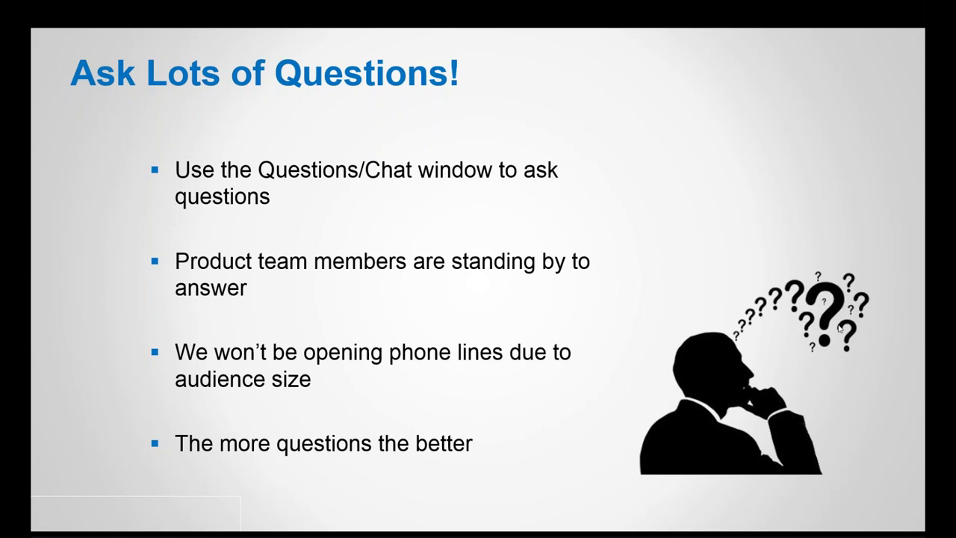
Step: Pass the workflows title slide to reach 'Kaplan's Law of the Instrument' with the hammer quote
left_click(469, 297)
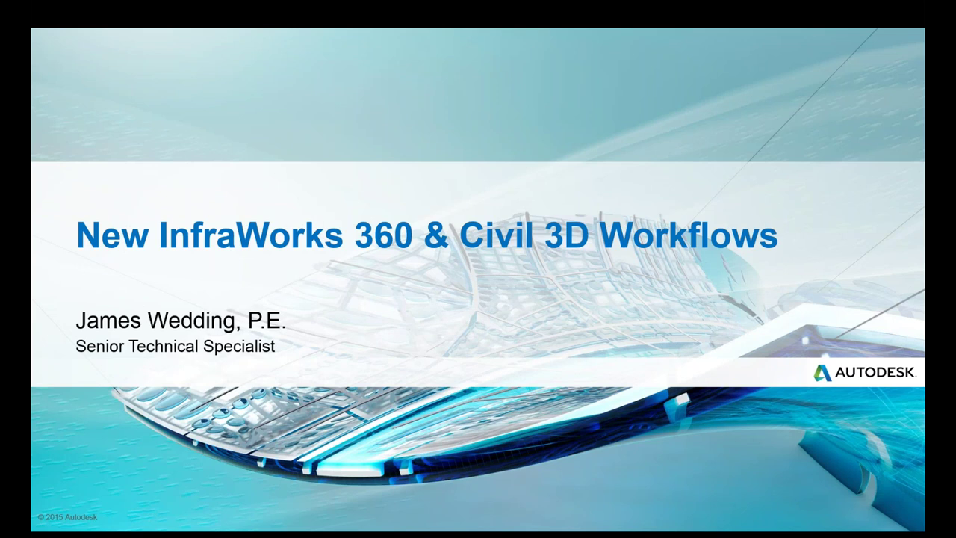
key("Right")
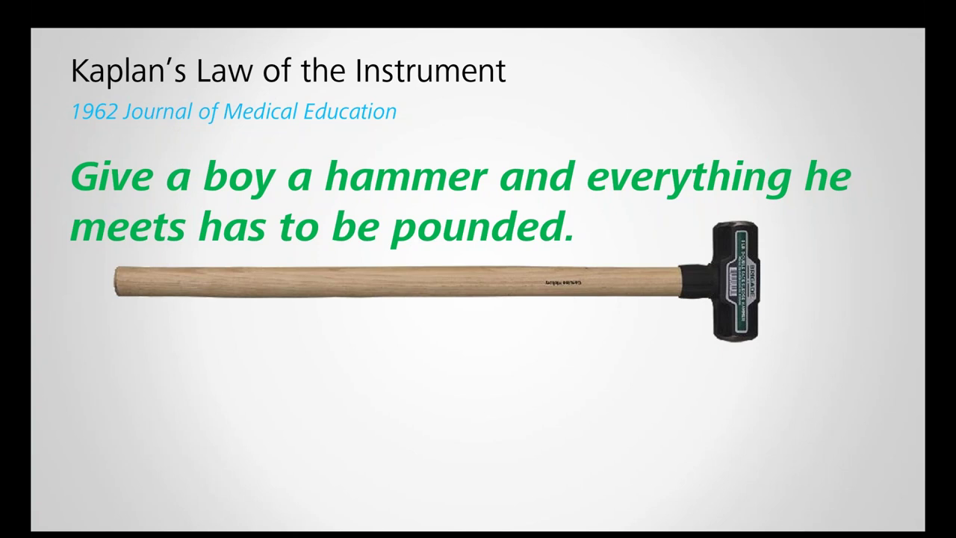
Step: Show the corollary quote: 'If your hammer doesn't solve the problem, get a bigger hammer.'
left_click(464, 137)
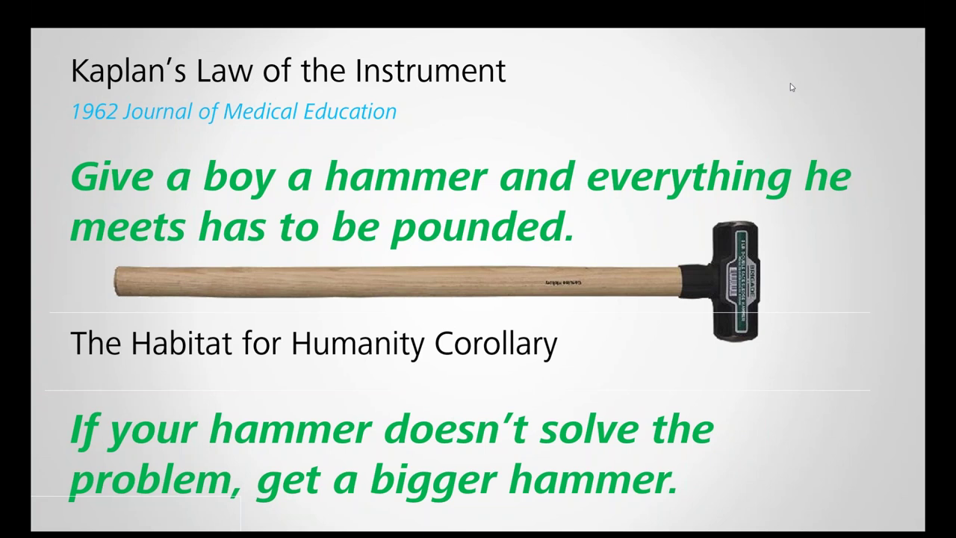
Step: Advance to 'The Run Sheet' slide, from Existing Conditions and Contours to Movies and Animations
key("Right")
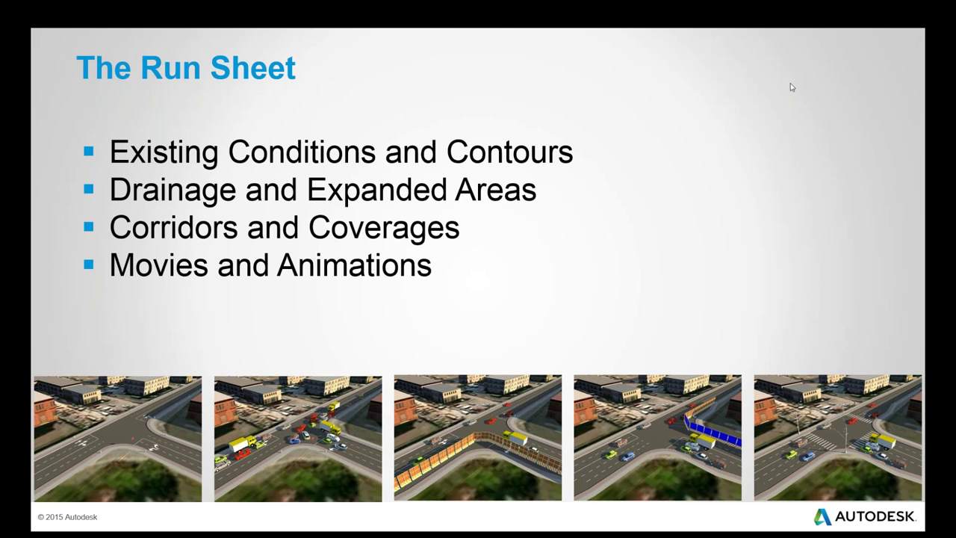
Step: Show the Demonstration slide, then switch to the Apple Springs-2 model in InfraWorks 360
key("Right")
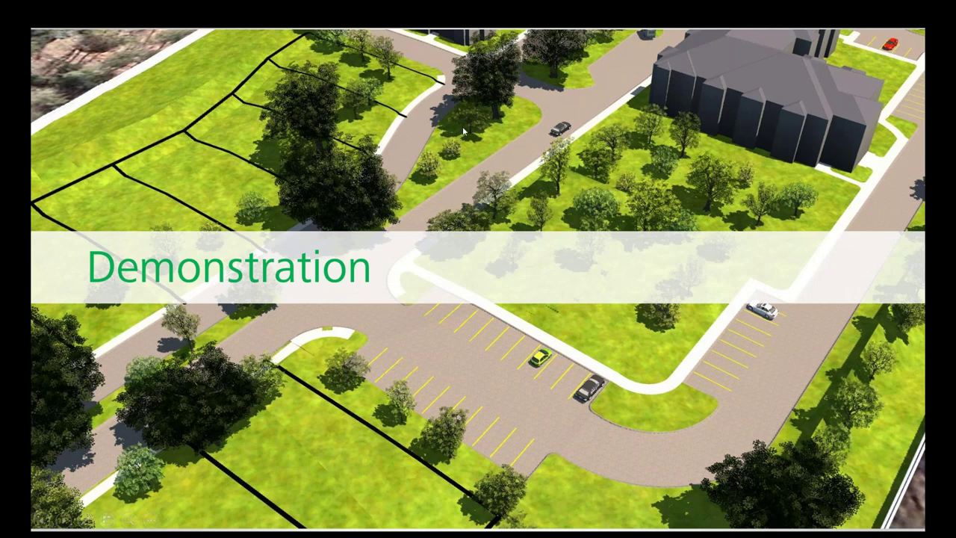
key("alt+Tab")
key("alt+Tab")
key("alt+Tab")
key("alt+Tab")
key("alt+Tab")
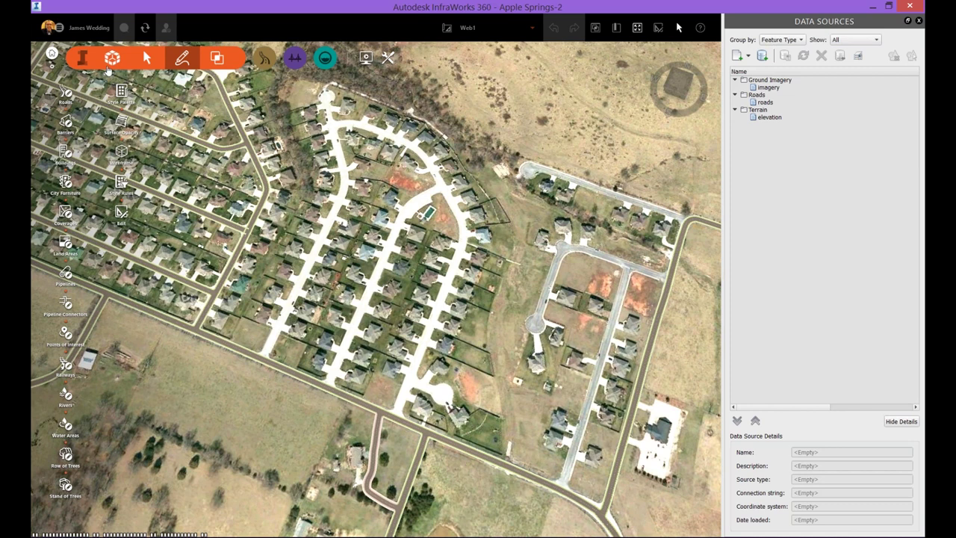
Step: Add a new Elevation terrain theme coloured with the AutoCAD Palette and apply it to the model
left_click(217, 59)
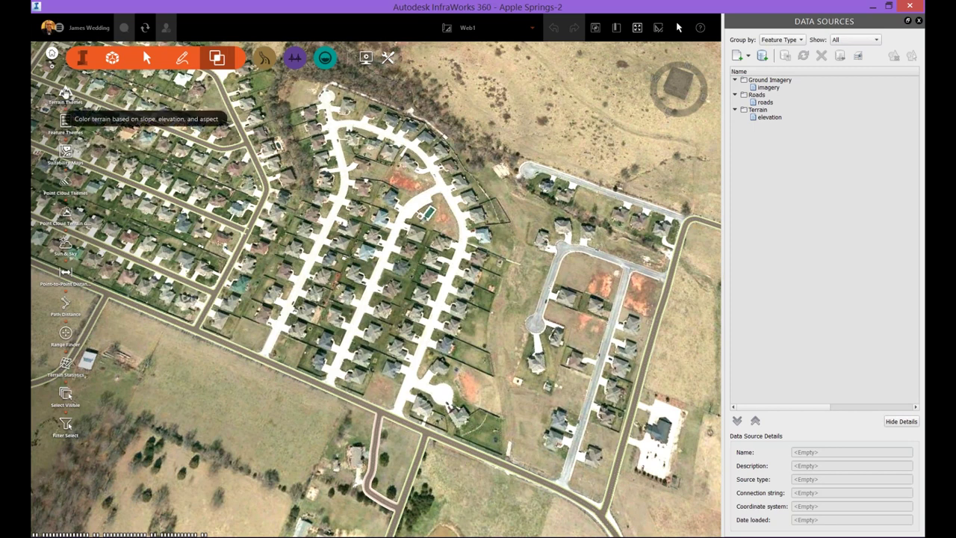
left_click(65, 91)
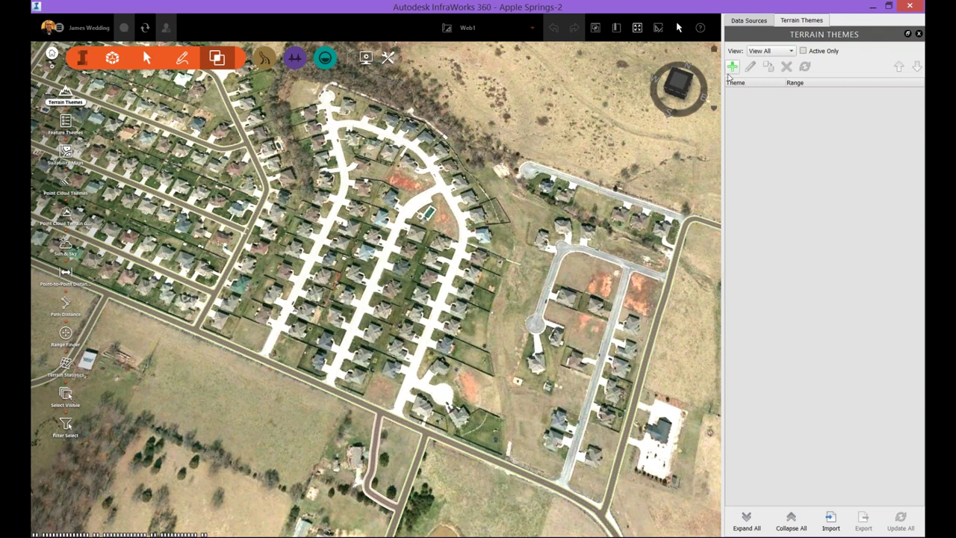
left_click(732, 66)
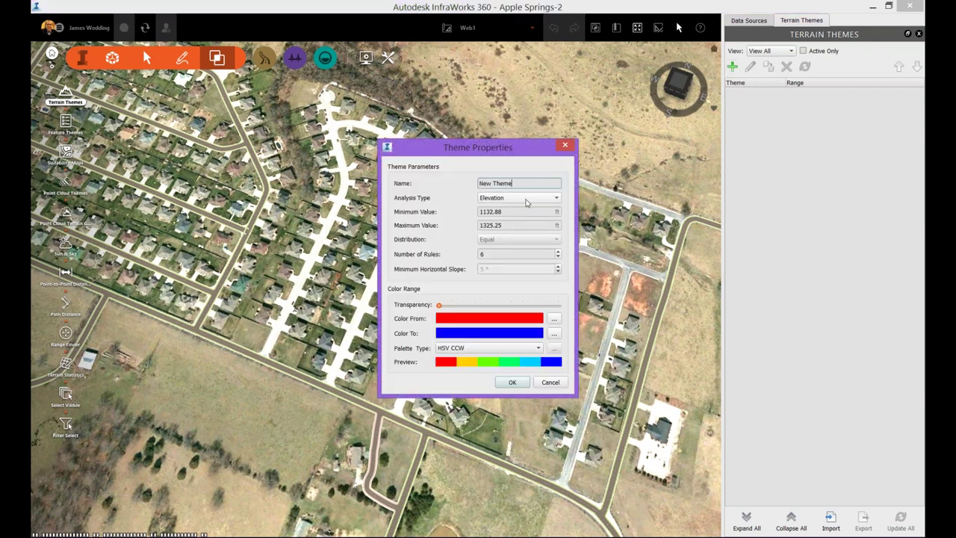
left_click(525, 198)
left_click(515, 208)
left_click(455, 350)
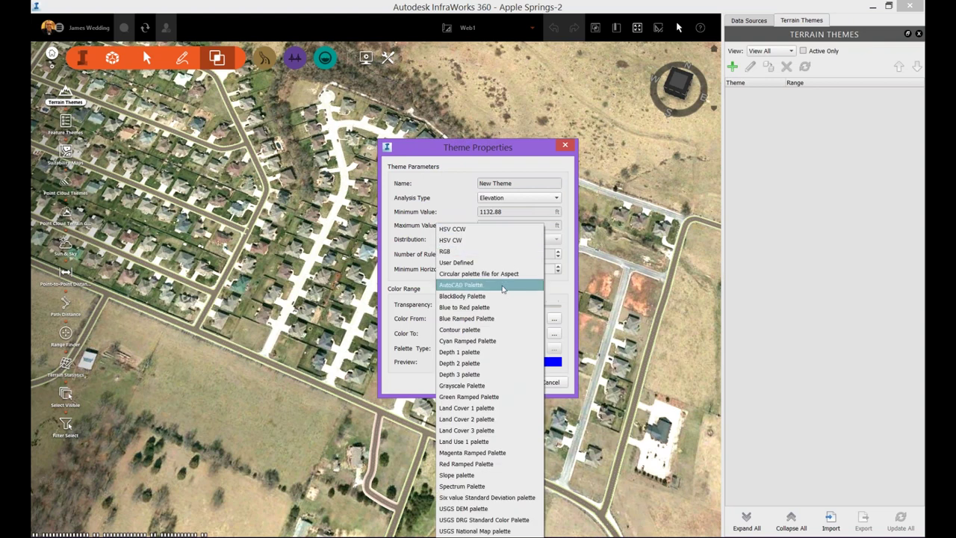
left_click(503, 288)
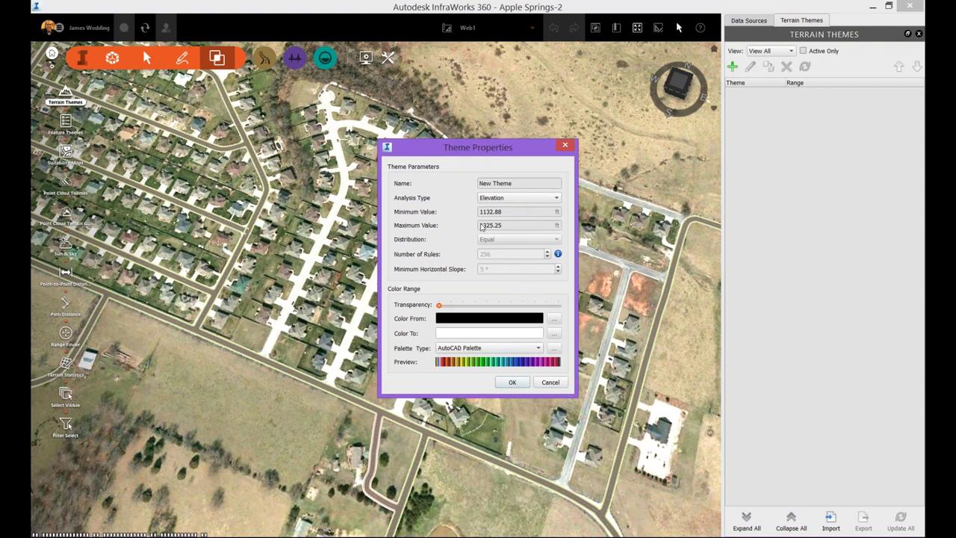
left_click(505, 385)
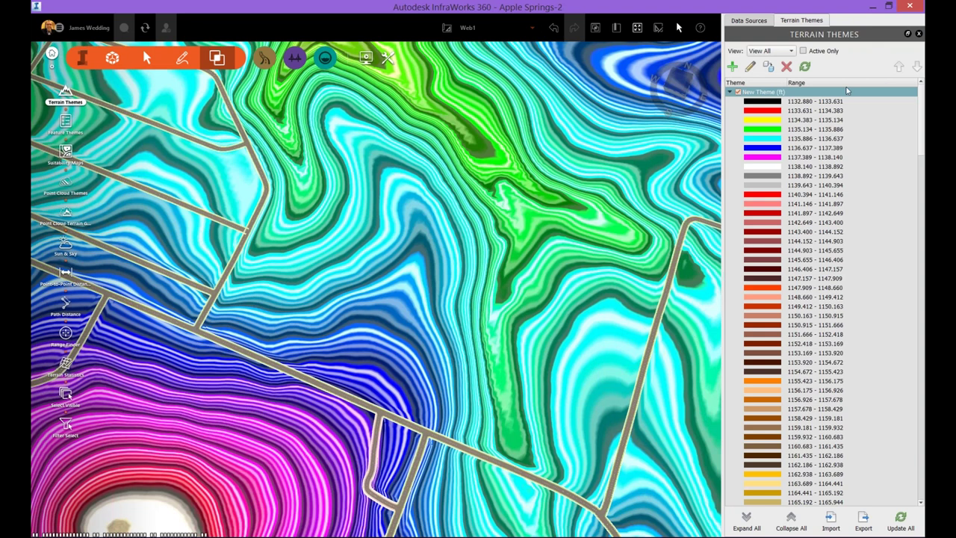
Step: Raise New Theme (ft)'s transparency to about two-thirds so the aerial imagery shows through
double_click(789, 92)
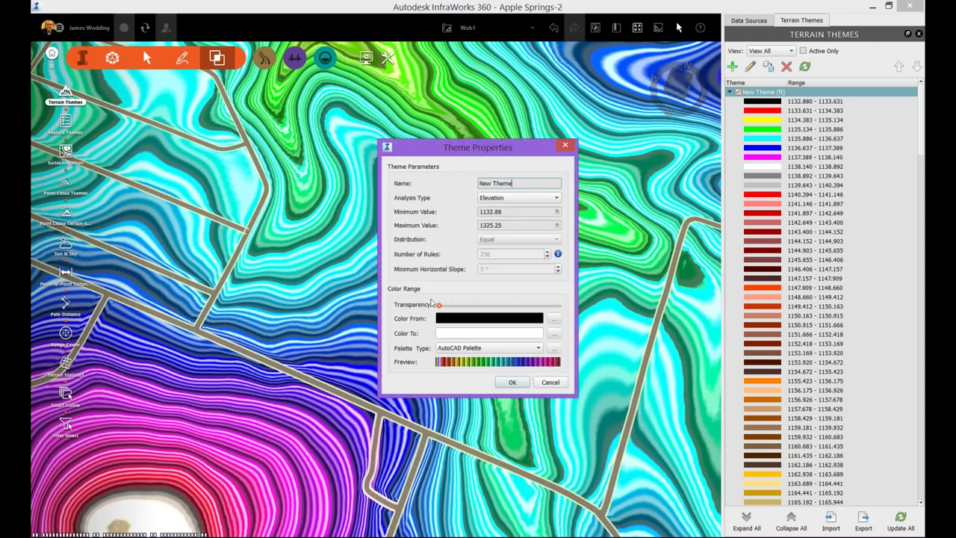
left_click_drag(440, 305, 505, 307)
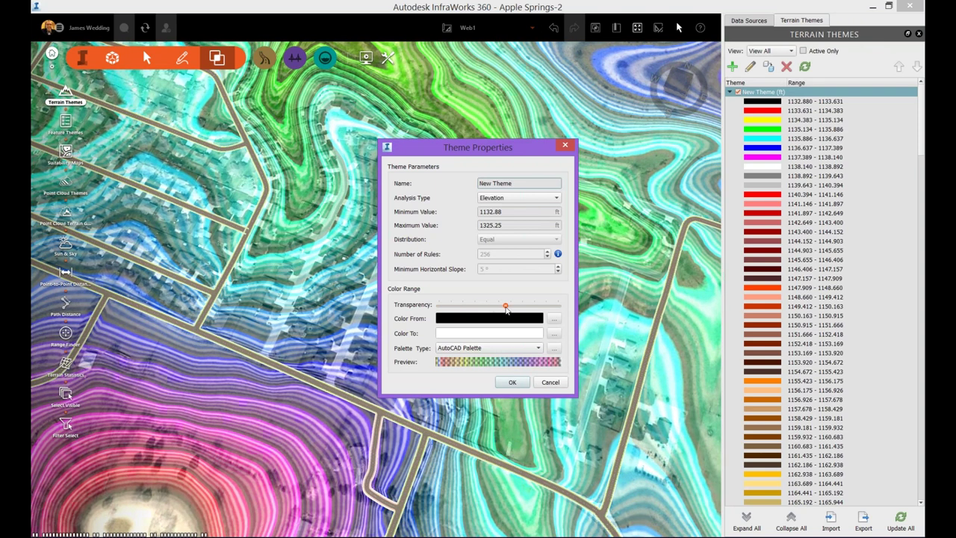
left_click(509, 382)
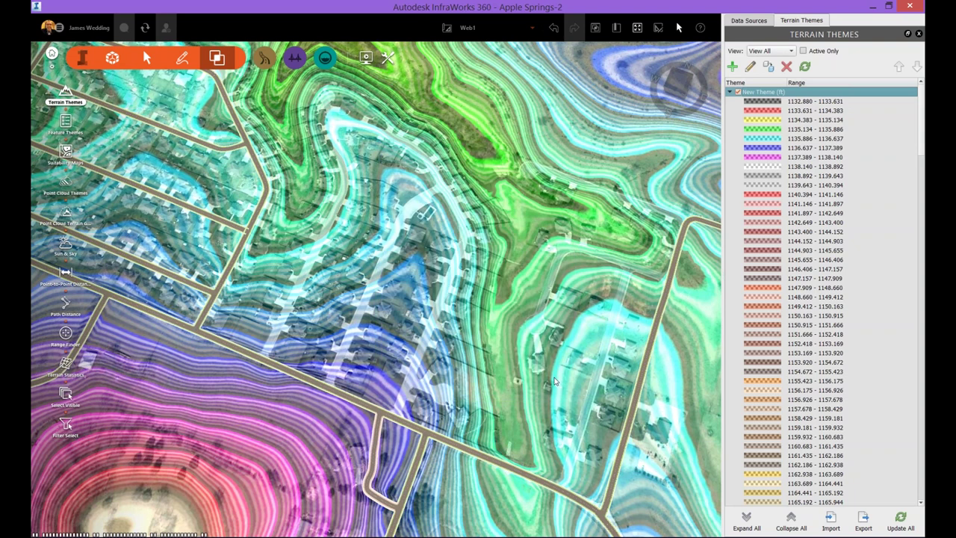
Step: Tilt the terrain to an oblique view and delete the New Theme (ft) elevation theme
middle_click_drag(554, 381, 529, 375)
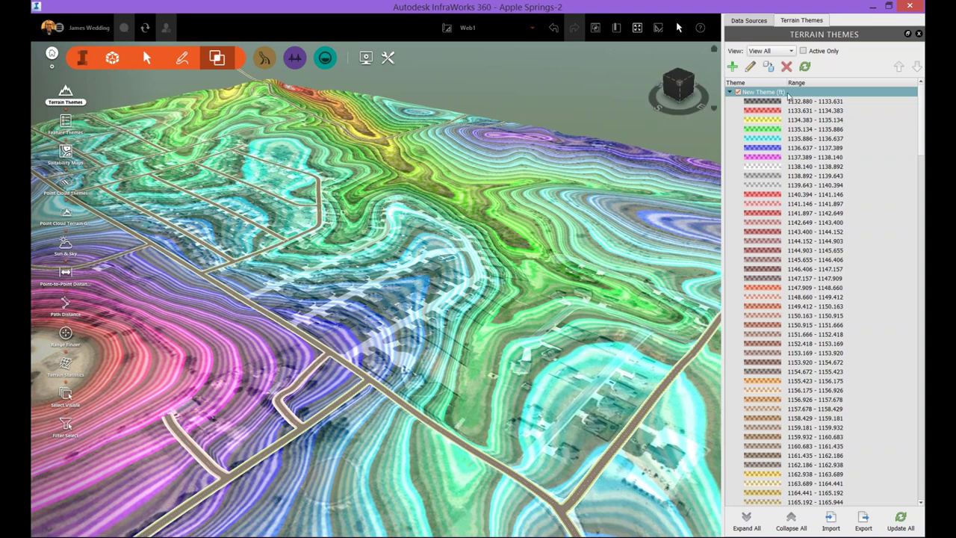
left_click(787, 67)
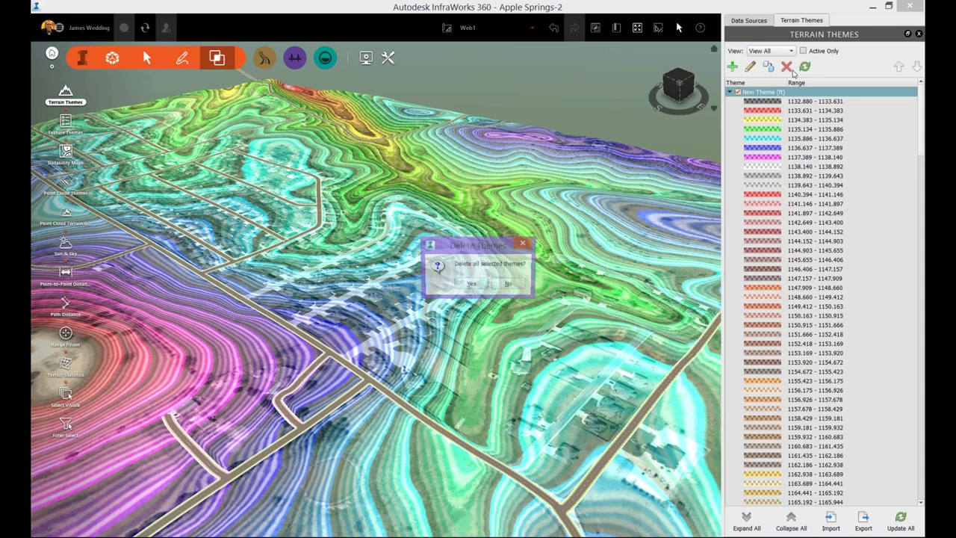
left_click(468, 285)
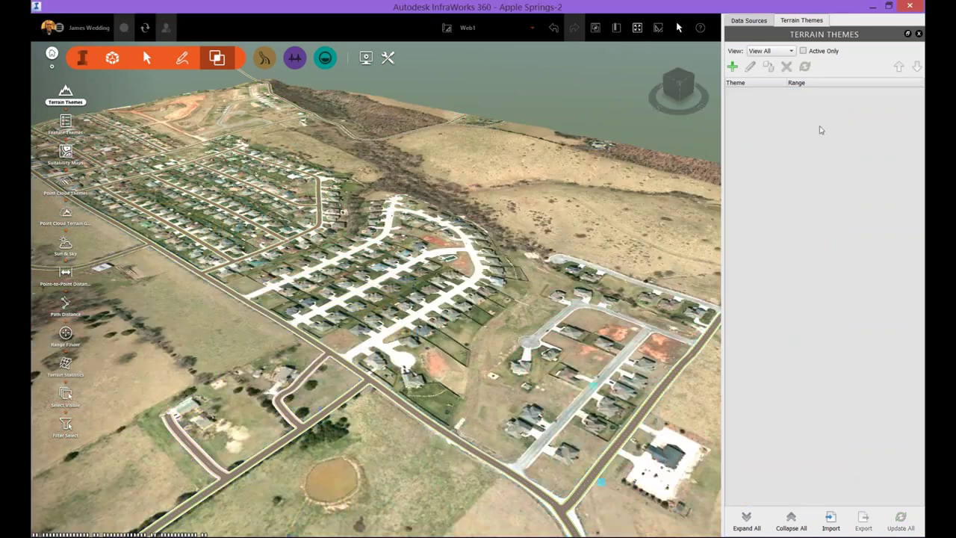
Step: Add an Elevation theme with the defaults: 6 rules, HSV CCW palette, red to blue
left_click(732, 67)
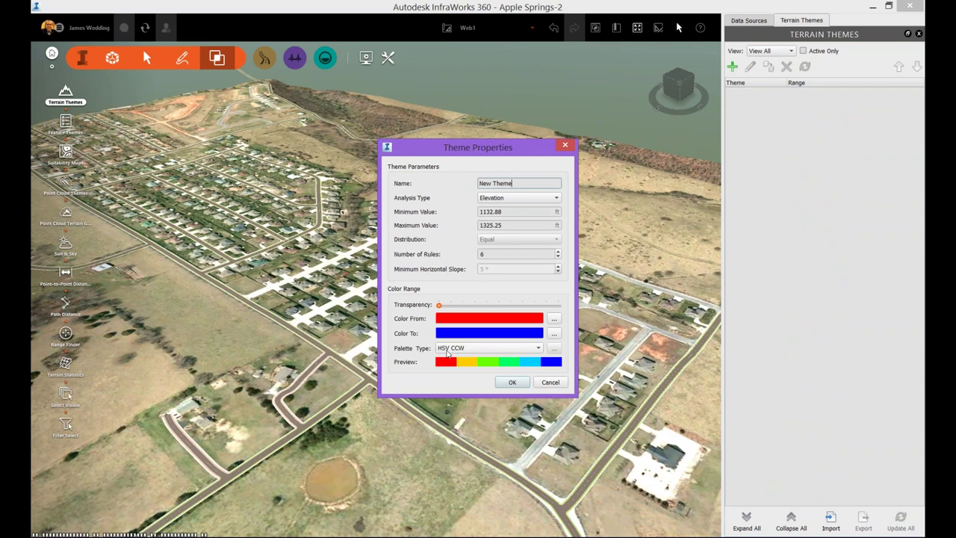
left_click(525, 383)
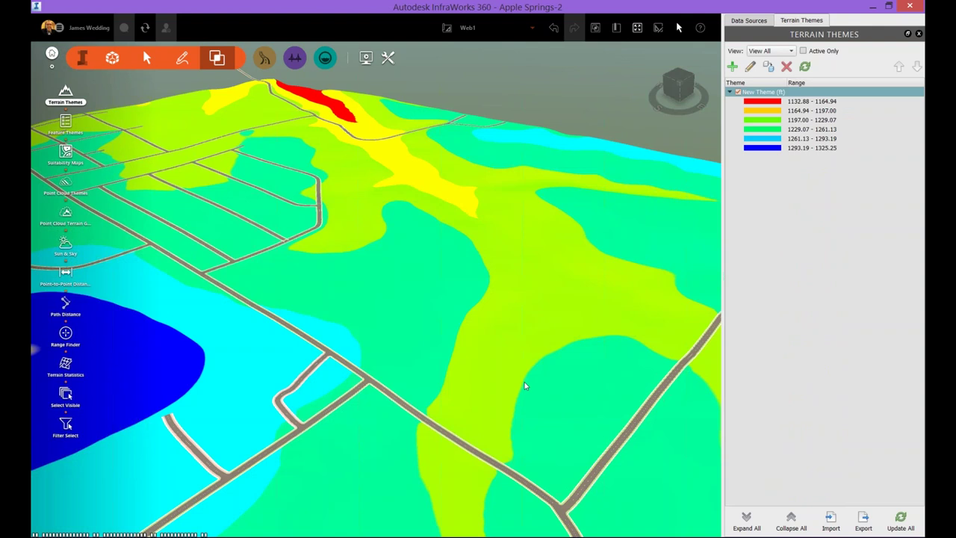
Step: Preview Land Cover 1, Magenta Ramped and USGS National Map palettes, then apply AutoCAD Palette to New Theme
double_click(783, 91)
left_click(500, 347)
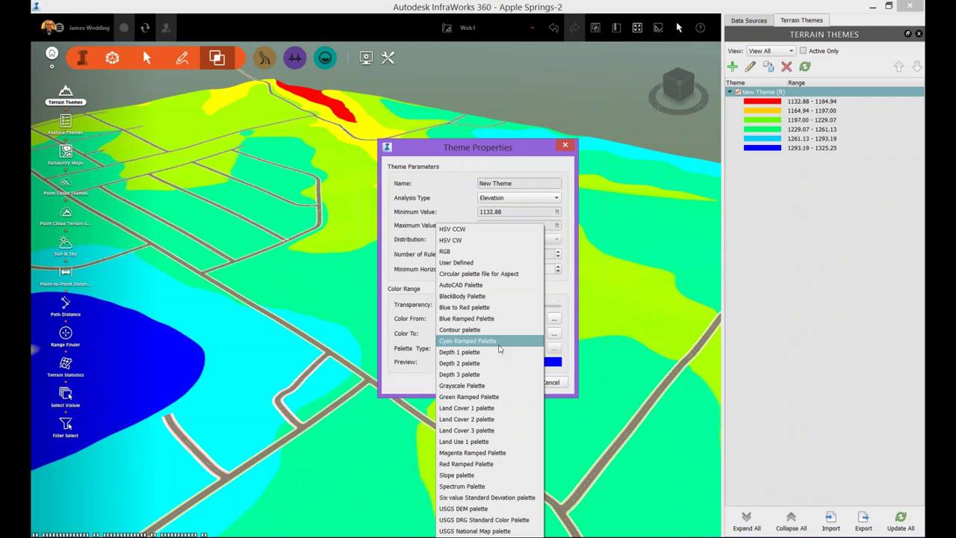
left_click(493, 408)
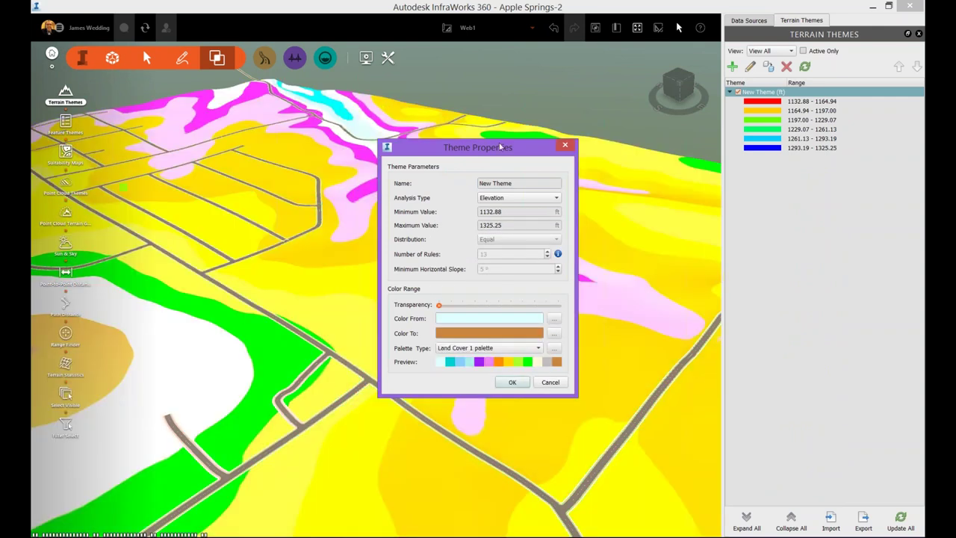
left_click_drag(501, 147, 613, 177)
left_click(625, 377)
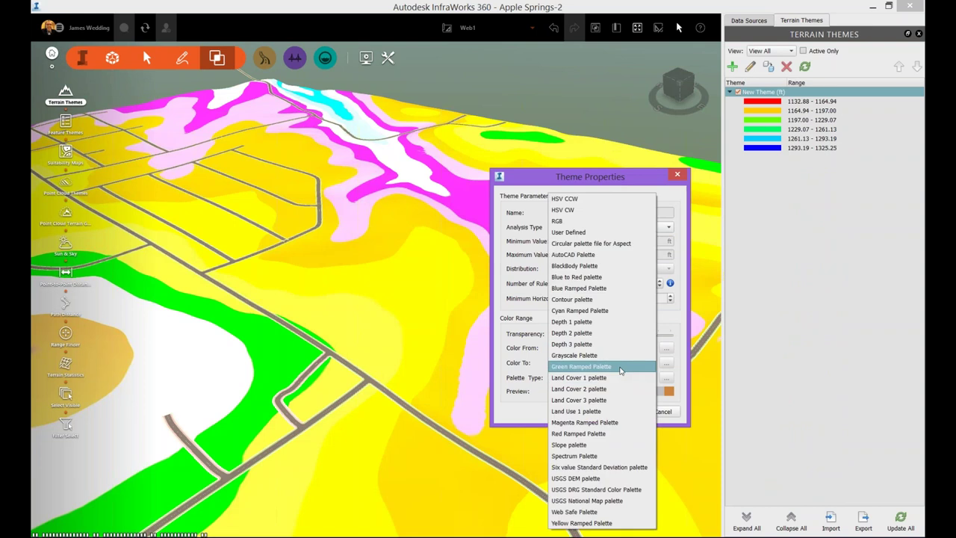
left_click(610, 423)
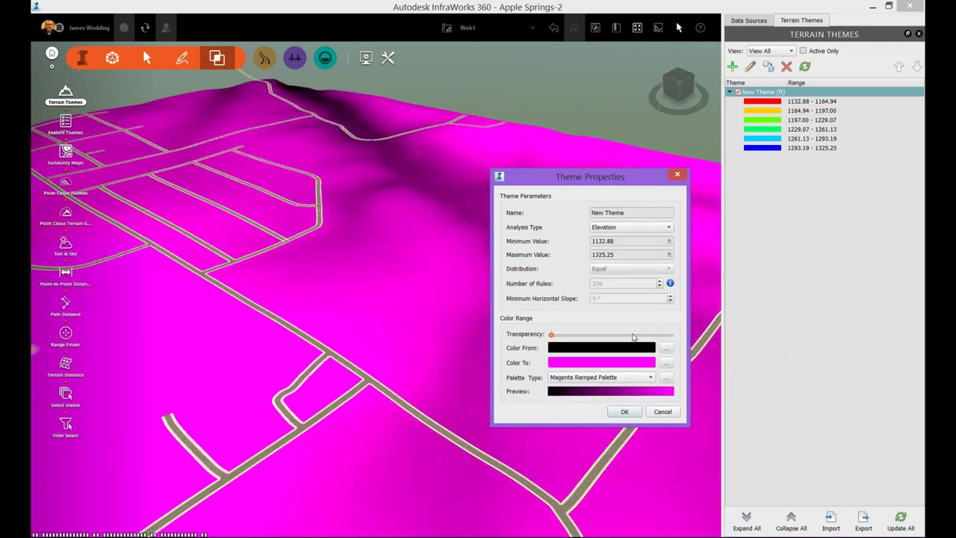
left_click(609, 380)
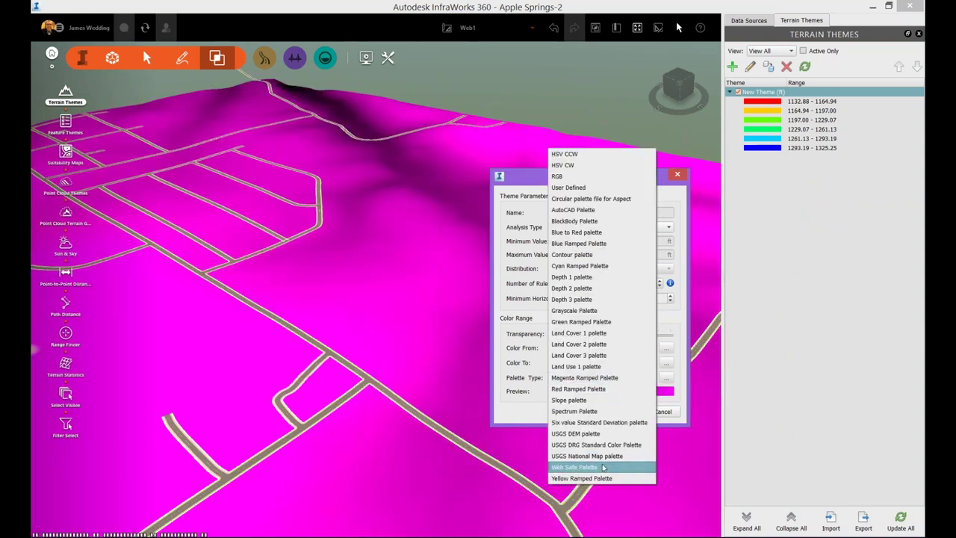
left_click(598, 455)
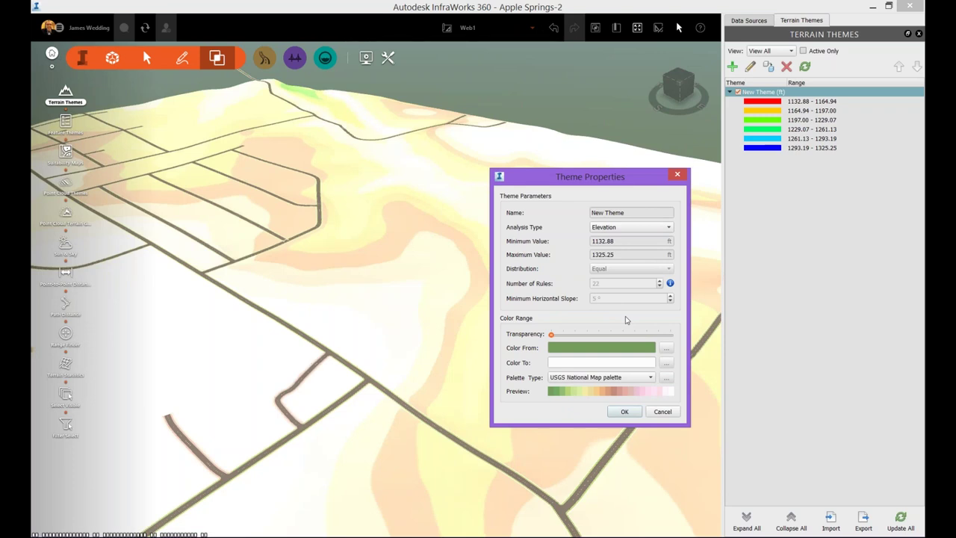
left_click(641, 378)
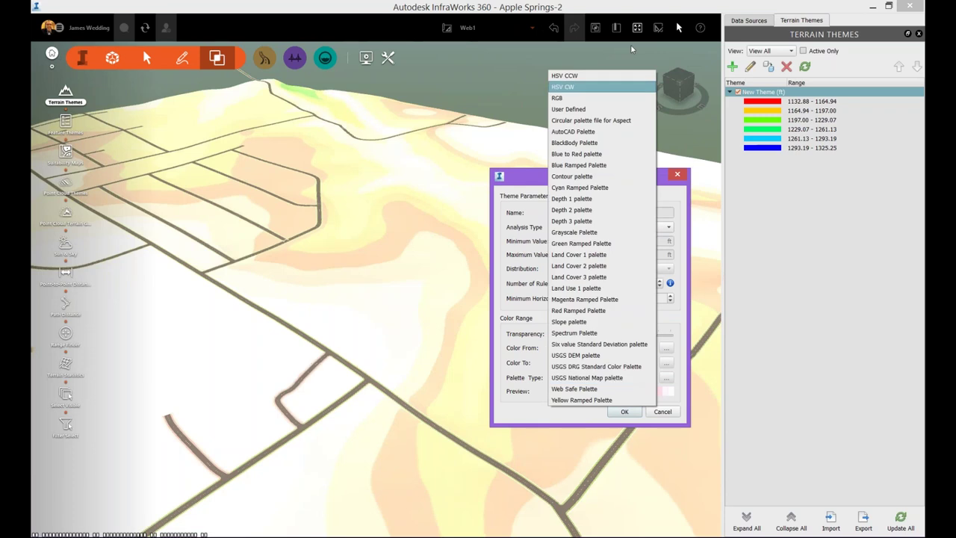
left_click(597, 132)
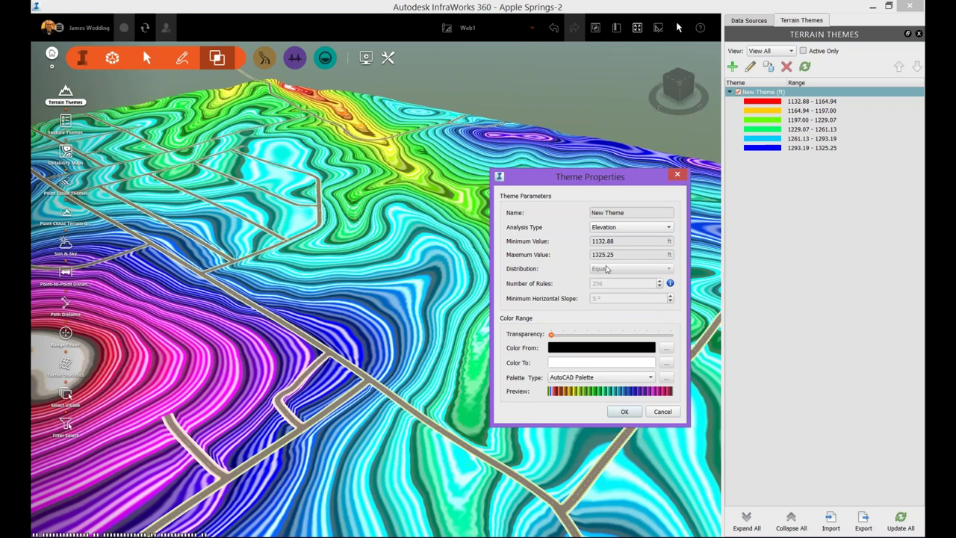
left_click(625, 411)
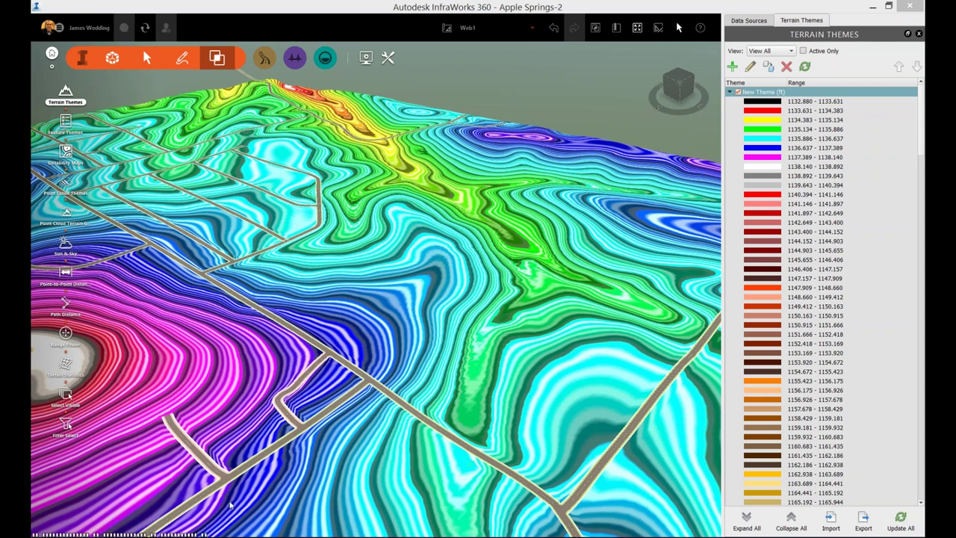
Step: Bring the Civil 3D XTOPO.dwg window to the front from the taskbar
mouse_move(295, 532)
left_click(366, 486)
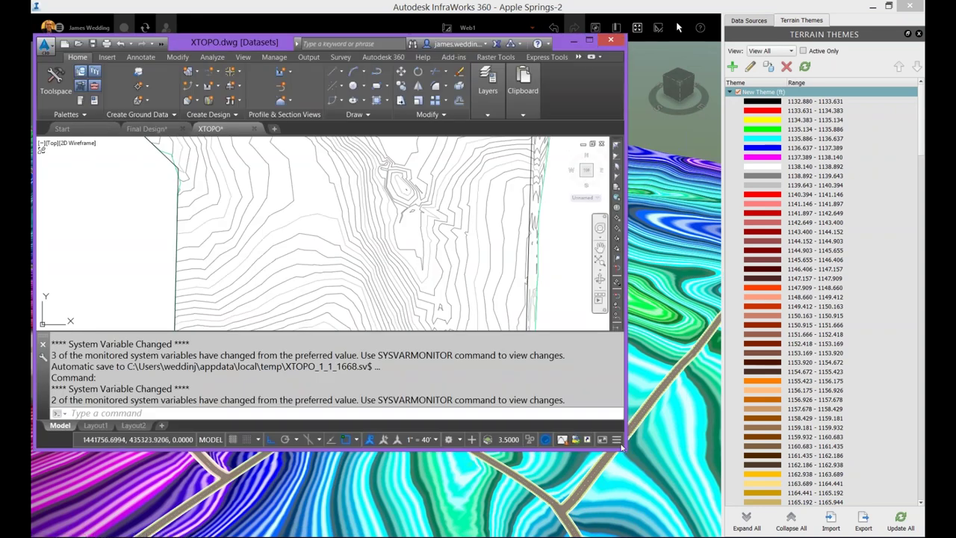
Step: Enlarge the Civil 3D window, zoom extents on the XTOPO contours, and open Toolspace
left_click_drag(628, 450, 902, 506)
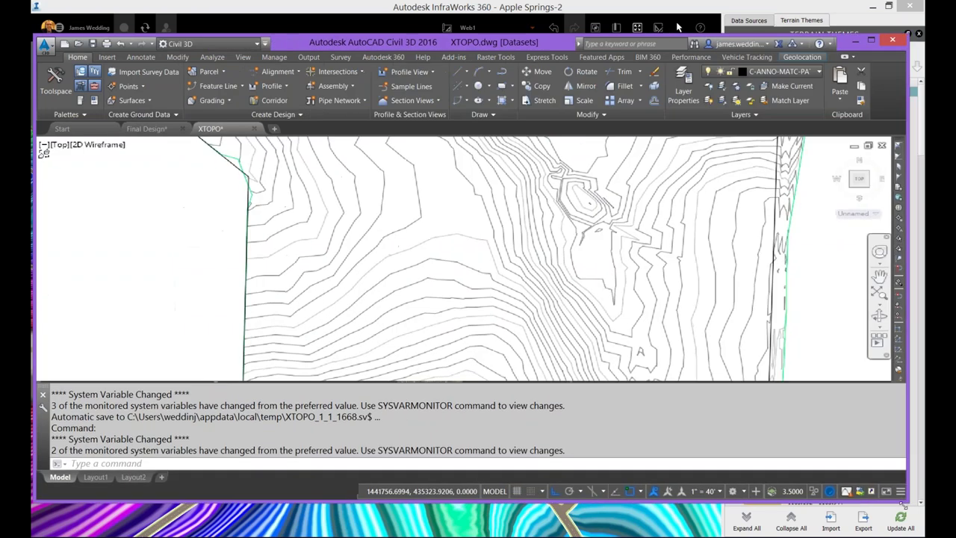
type("Z")
key("Return")
type("e")
key("Return")
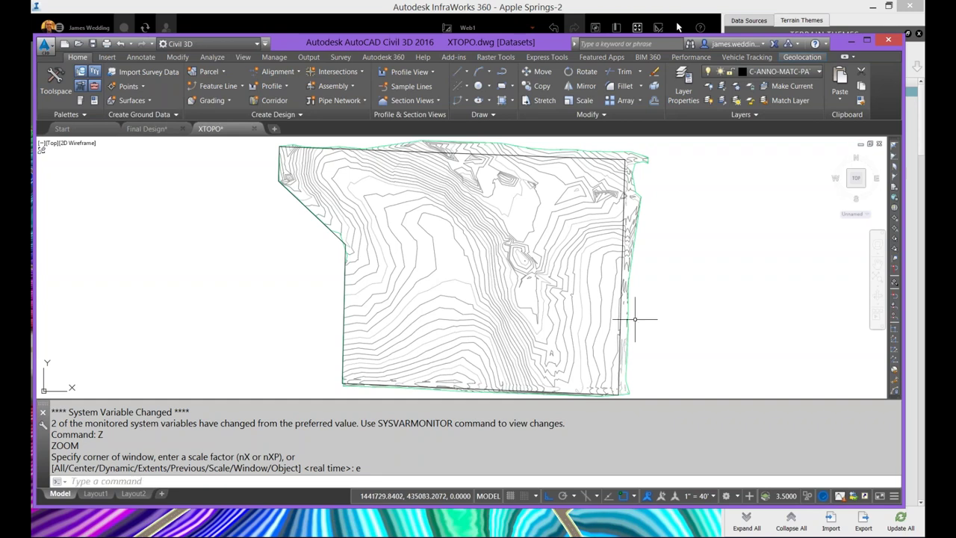
left_click(55, 83)
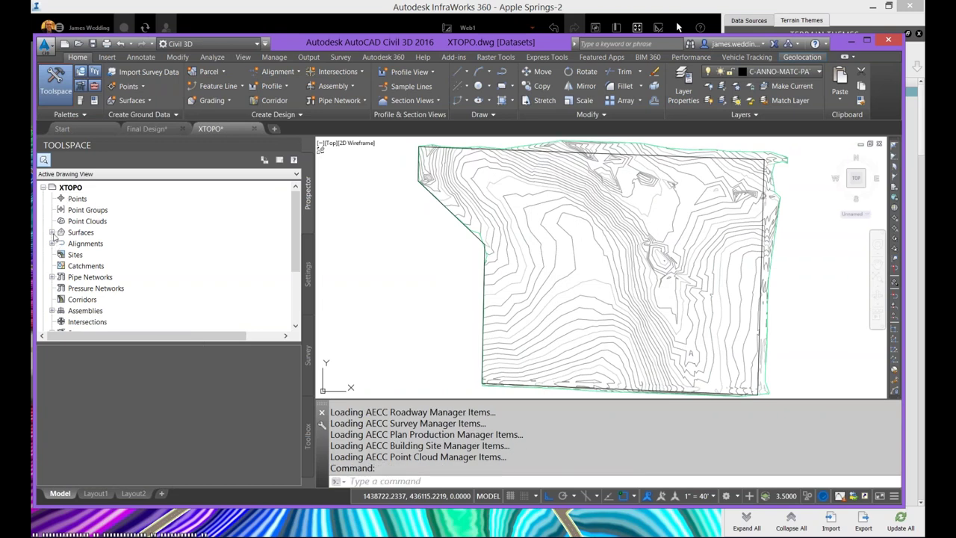
Step: Select the EG from Survey surface under Prospector's Surfaces, then minimize Civil 3D
left_click(53, 232)
left_click(146, 246)
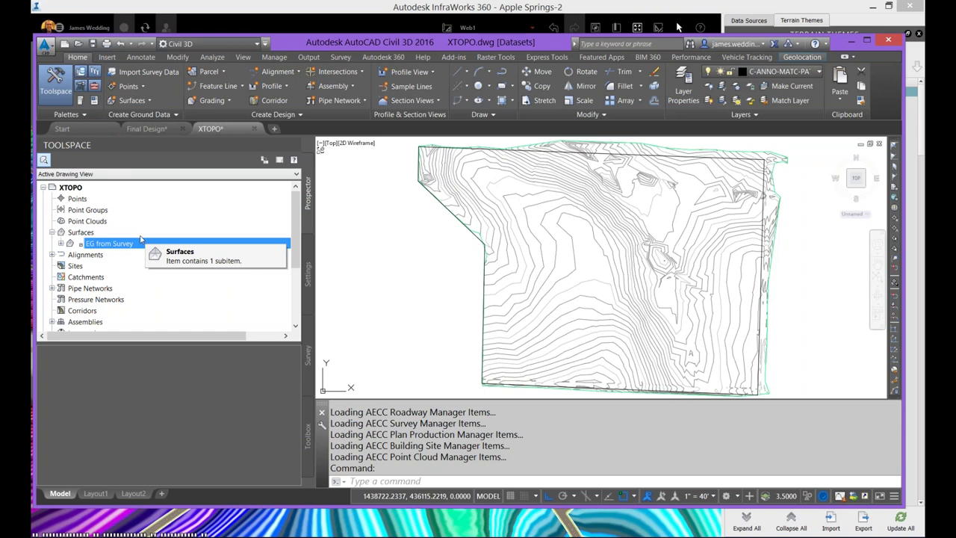
mouse_move(488, 287)
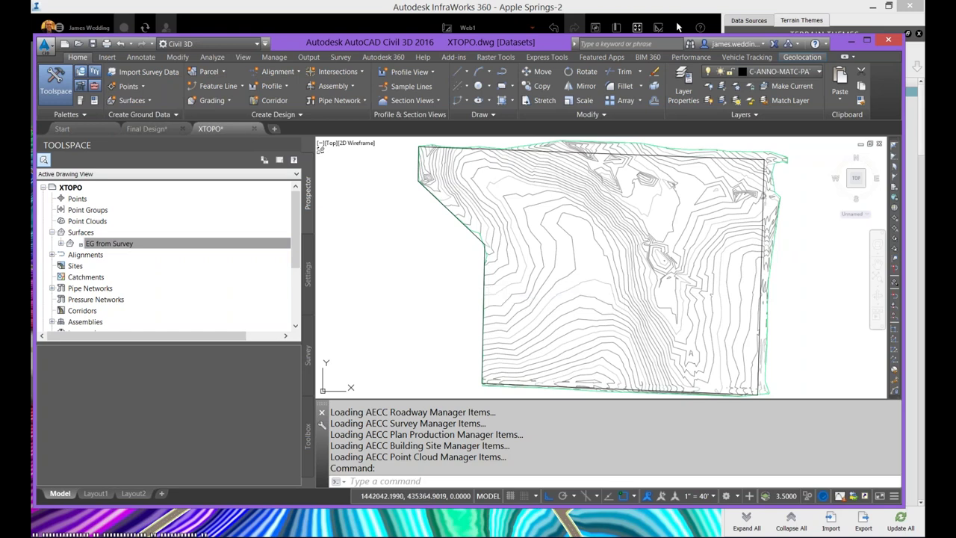
left_click(845, 41)
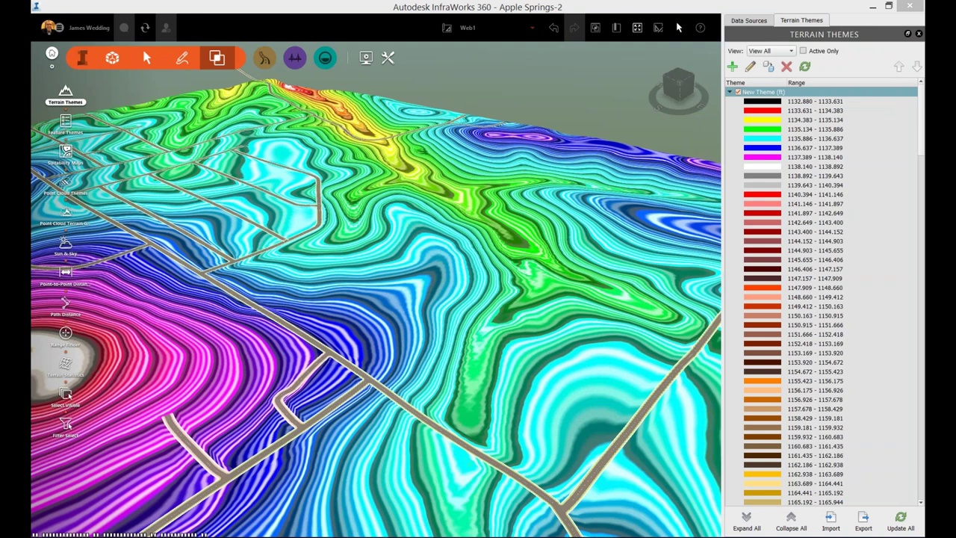
Step: Drag XTOPO.dwg into InfraWorks as a Civil 3D DWG and load its EG from Survey surface
key("super+Left")
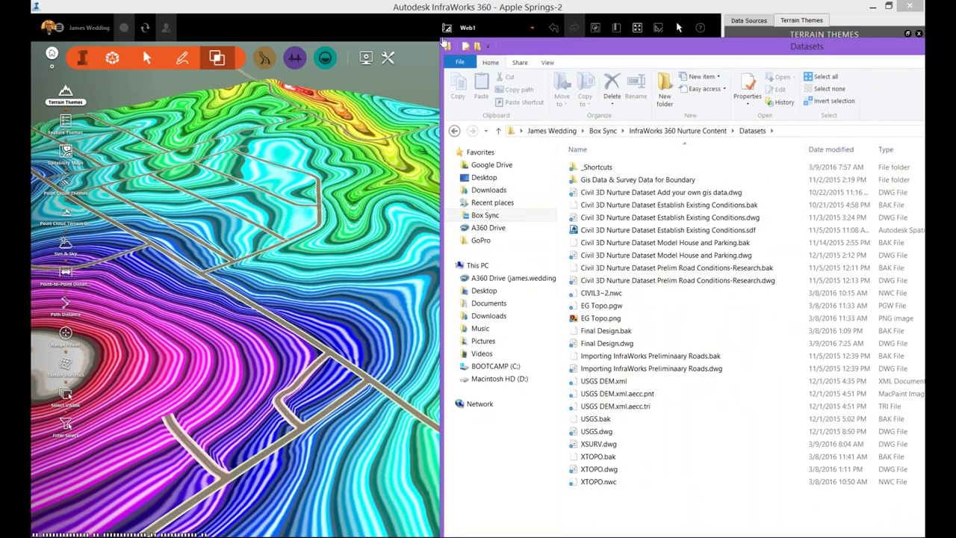
left_click_drag(516, 46, 605, 100)
left_click(658, 349)
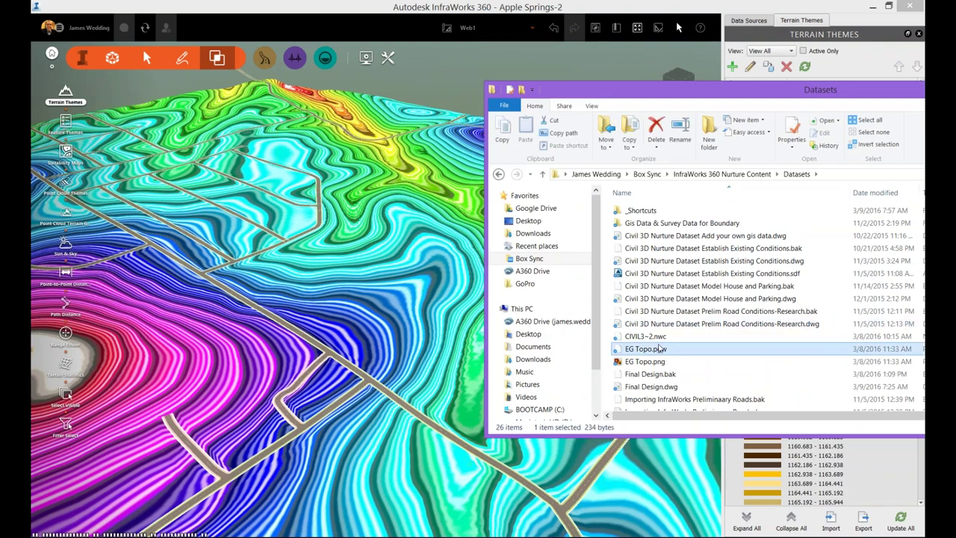
scroll(658, 351, "down", 3)
left_click(660, 395)
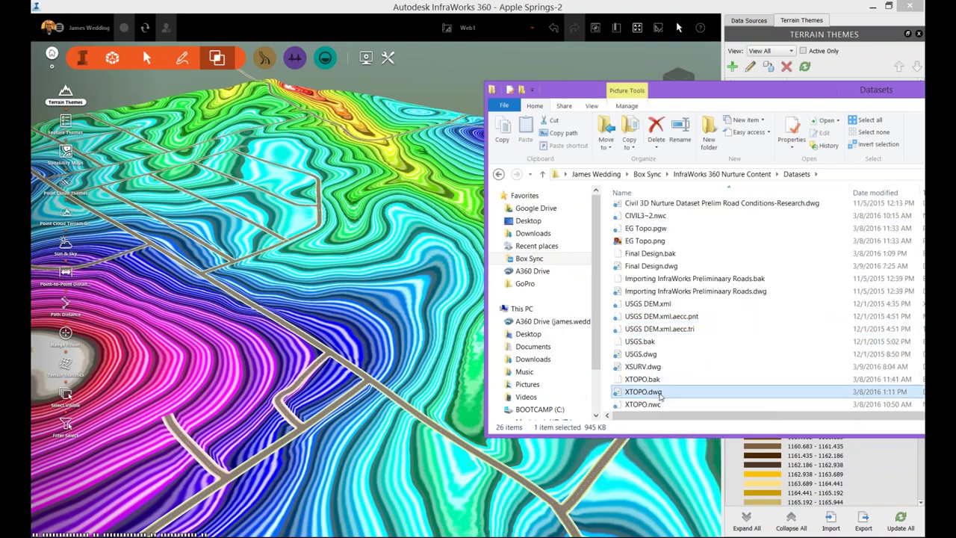
left_click_drag(661, 396, 381, 344)
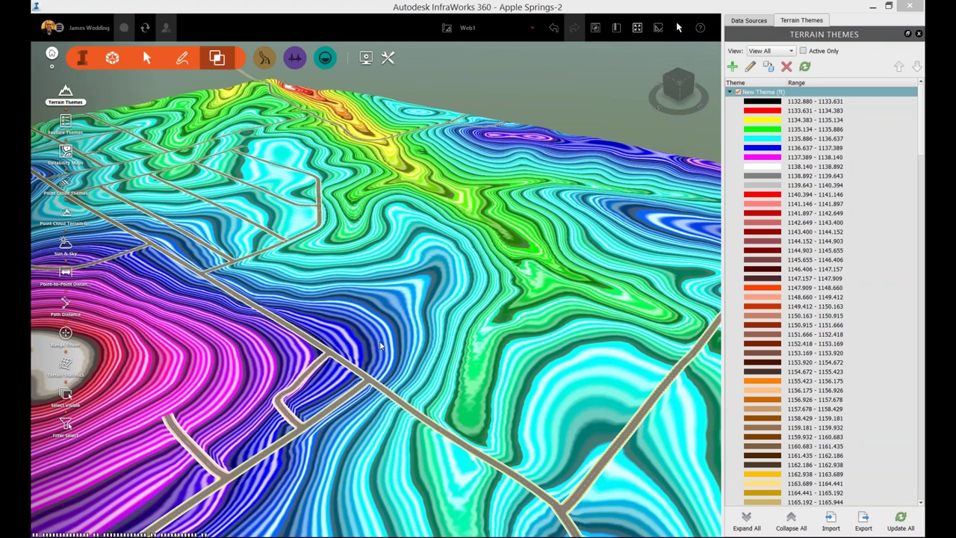
left_click(408, 317)
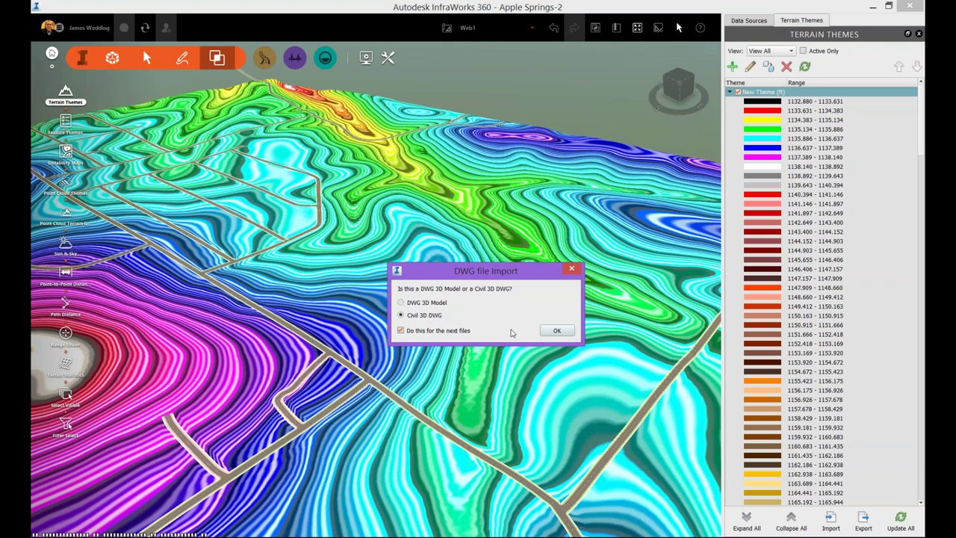
left_click(554, 331)
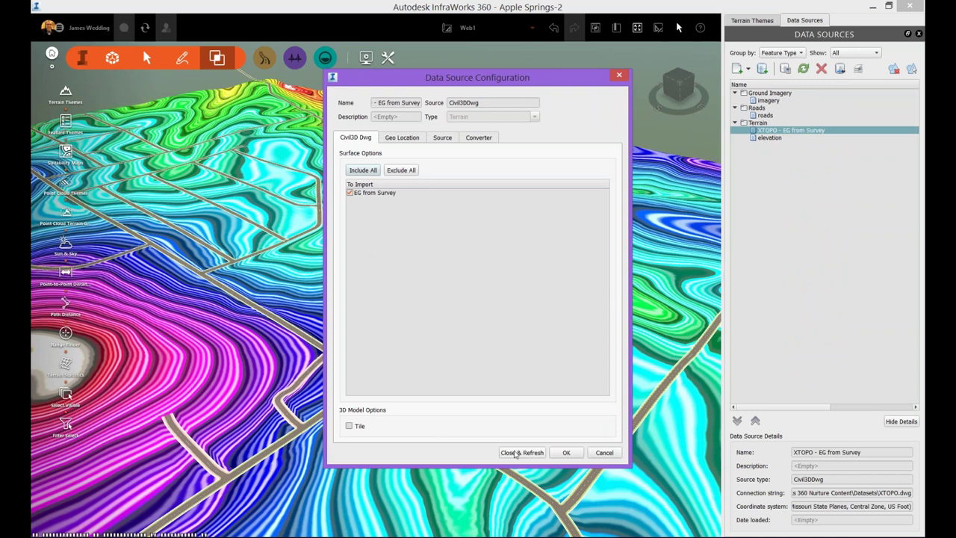
left_click(522, 453)
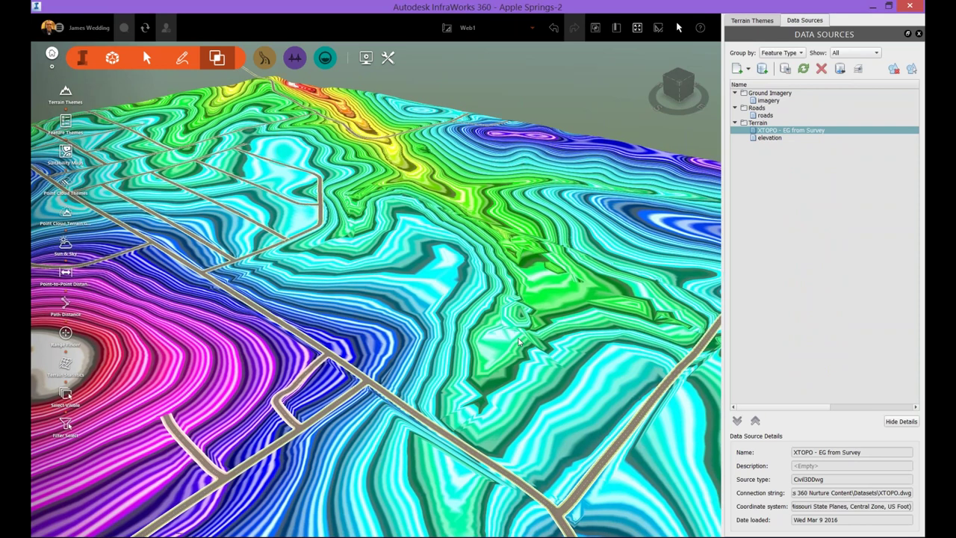
Step: Orbit toward the green contour area and turn off New Theme in Terrain Themes
middle_click_drag(519, 342, 363, 409)
middle_click_drag(446, 404, 559, 330)
scroll(519, 284, "up", 3)
scroll(559, 330, "down", 5)
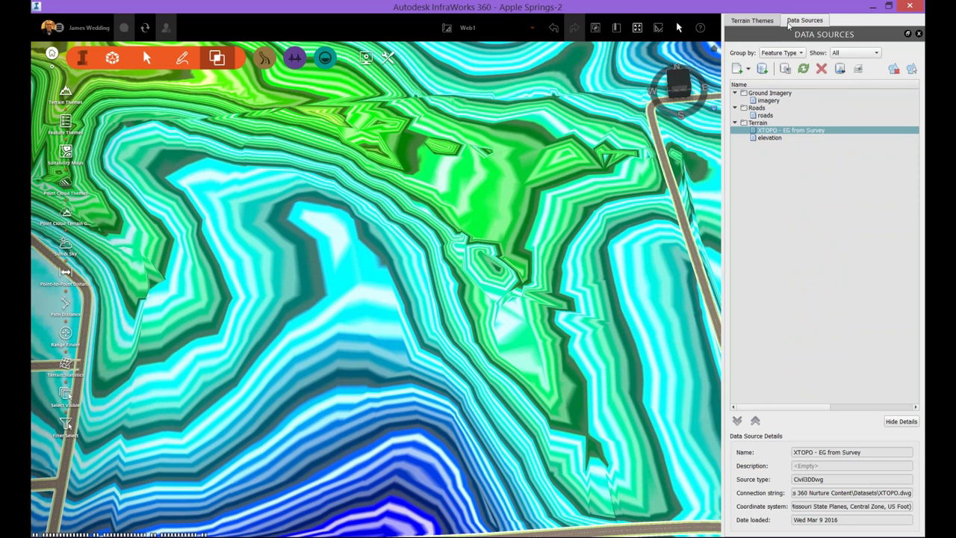
left_click(762, 20)
left_click(738, 91)
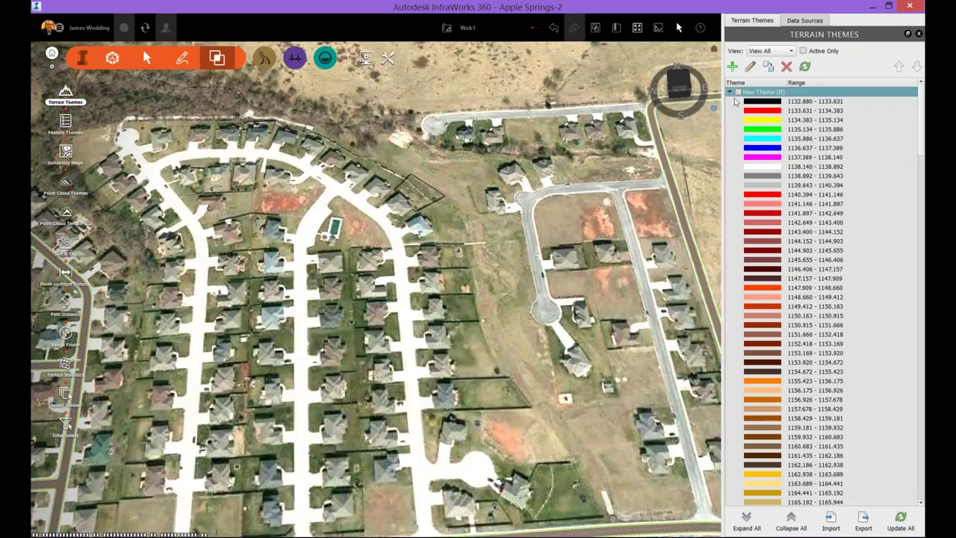
Step: Pull the view back to the horizon, then switch to the Datasets folder window
scroll(467, 301, "up", 3)
scroll(466, 301, "up", 6)
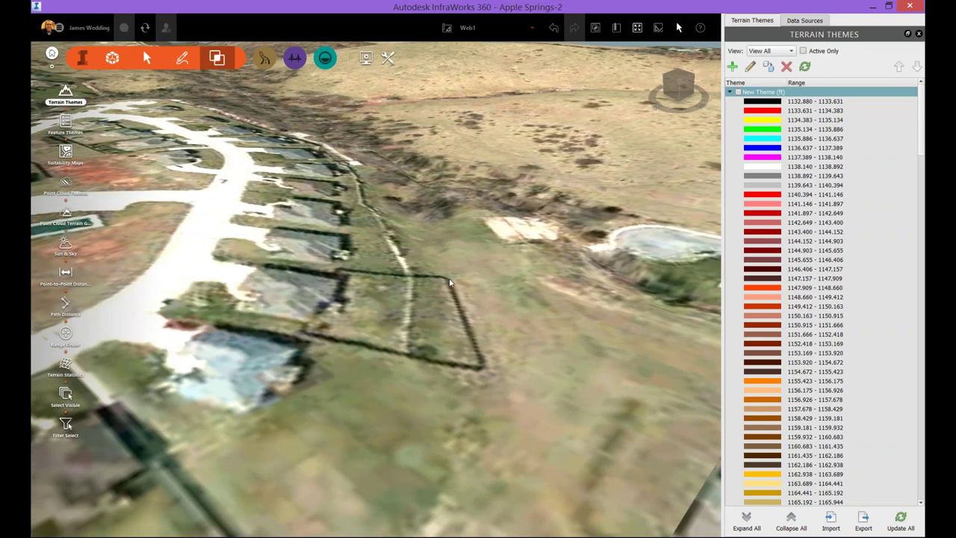
middle_click_drag(450, 282, 490, 361)
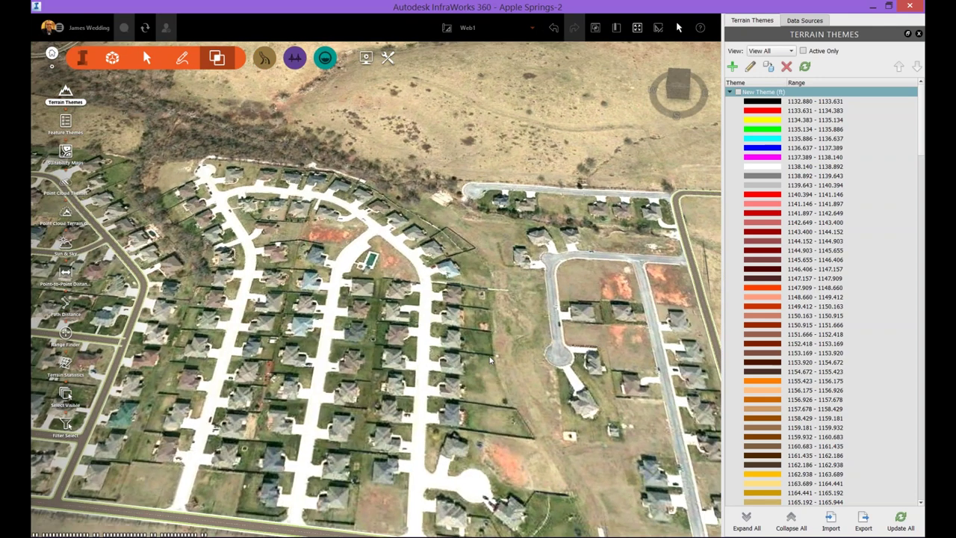
key("alt+Tab")
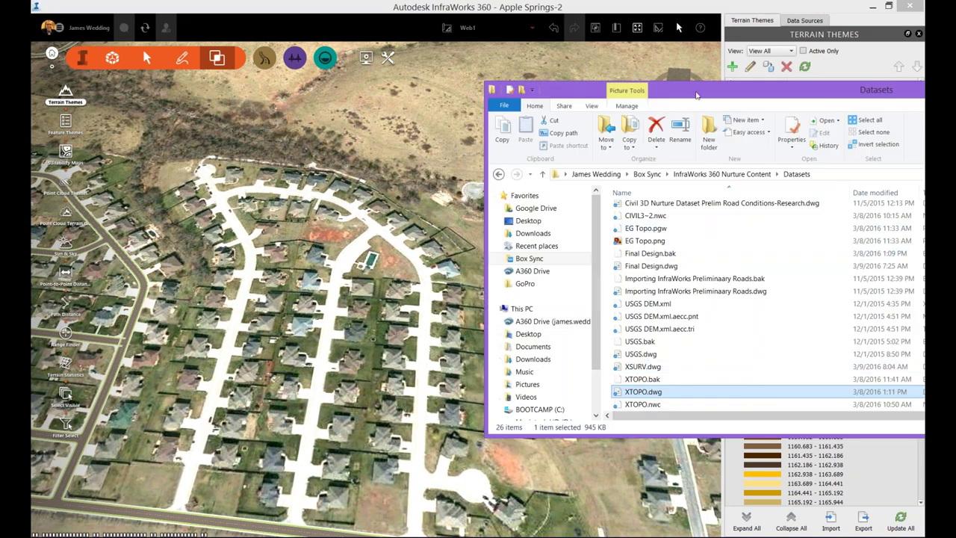
Step: Set Boundary1's source type to Coverage Areas and open its rule style choices
left_click_drag(698, 91, 955, 94)
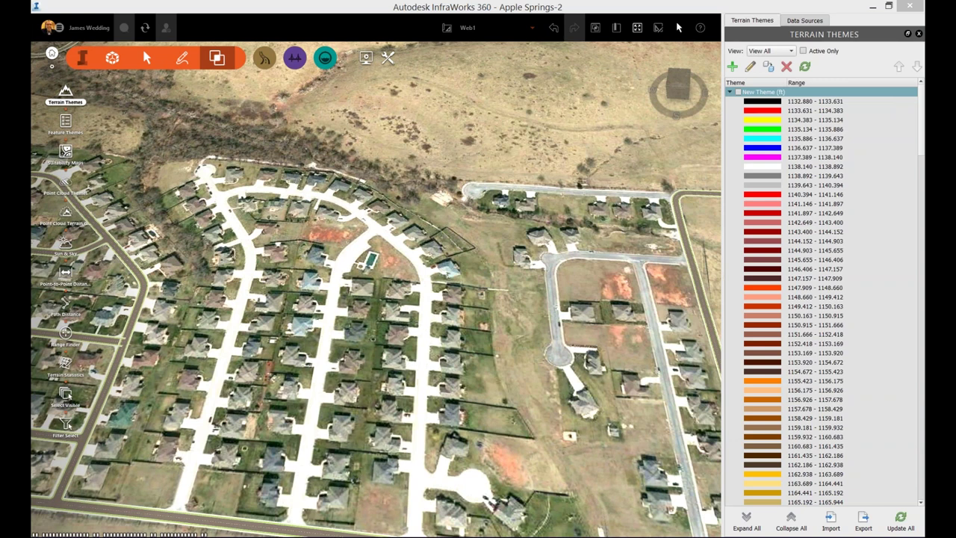
left_click(356, 319)
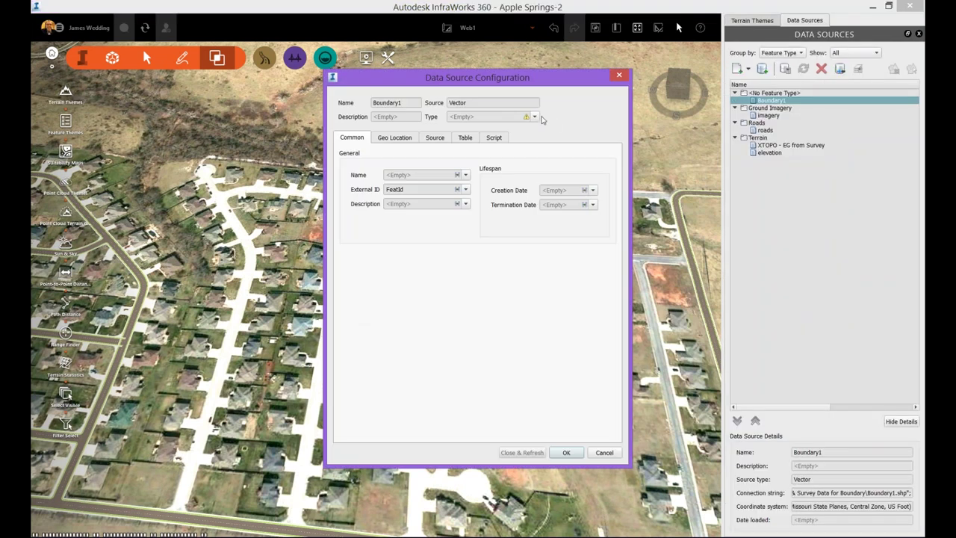
left_click(535, 117)
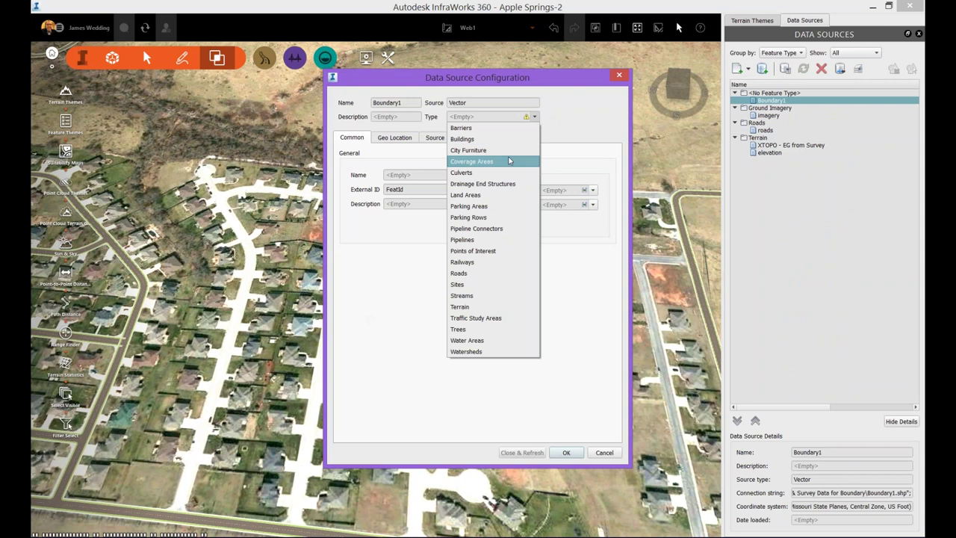
left_click(507, 163)
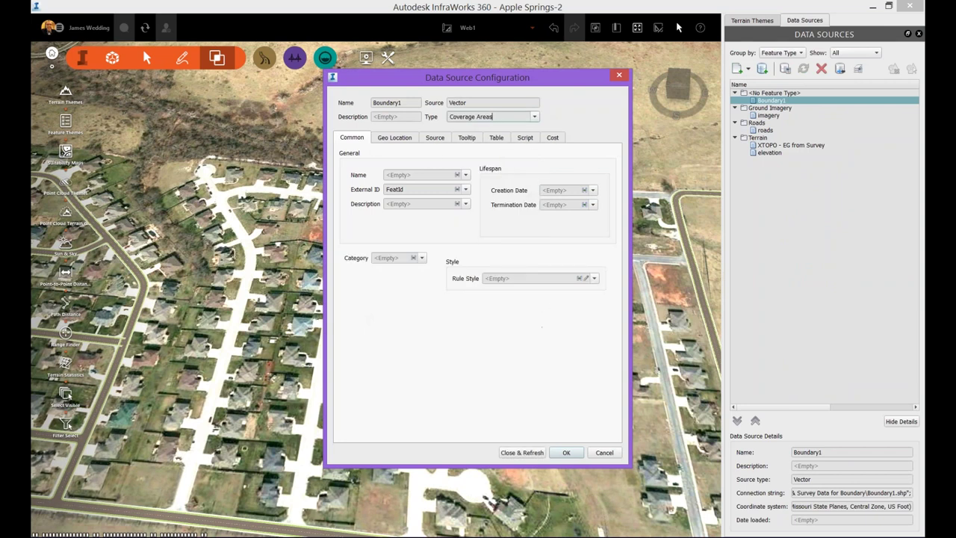
left_click(586, 279)
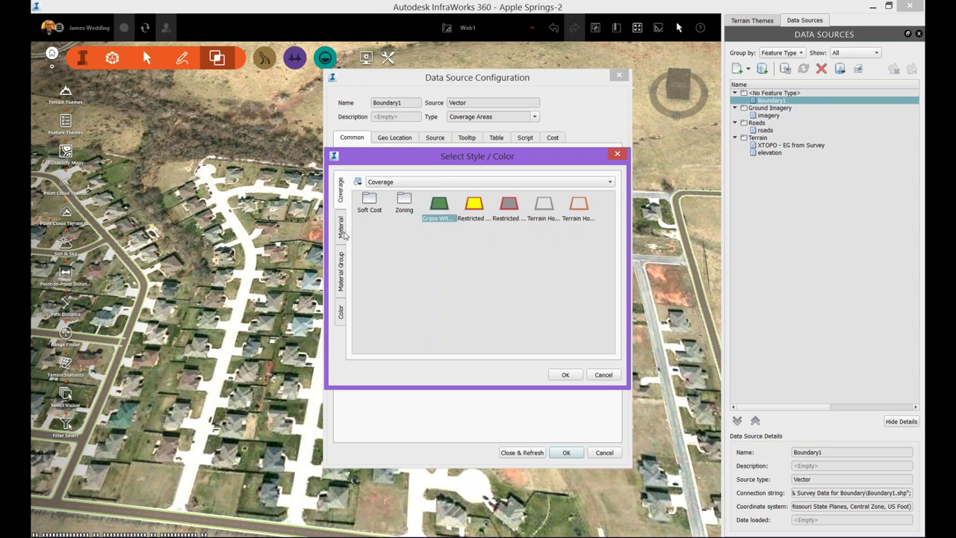
Step: Apply the Terrain material Field1 to Boundary1 and load it with Close & Refresh
left_click(345, 233)
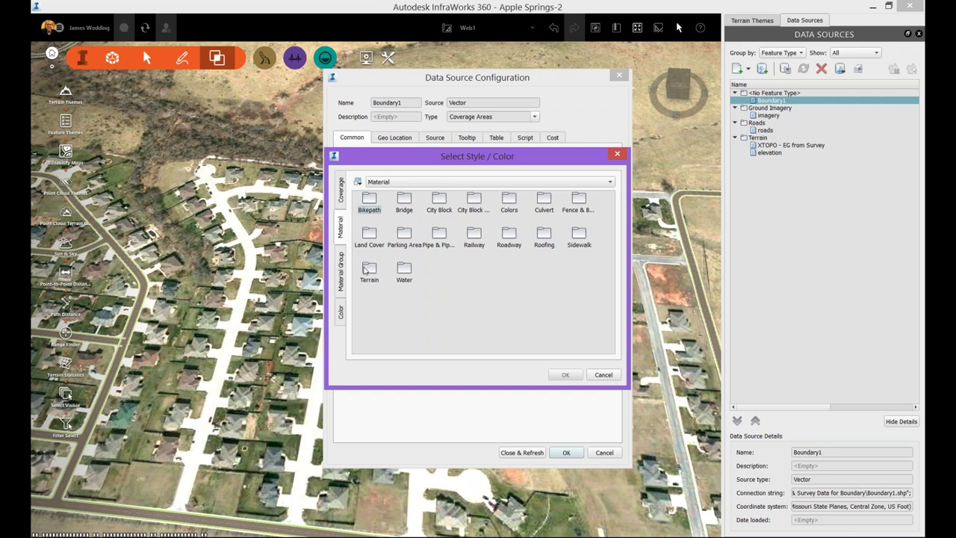
left_click(373, 273)
double_click(373, 274)
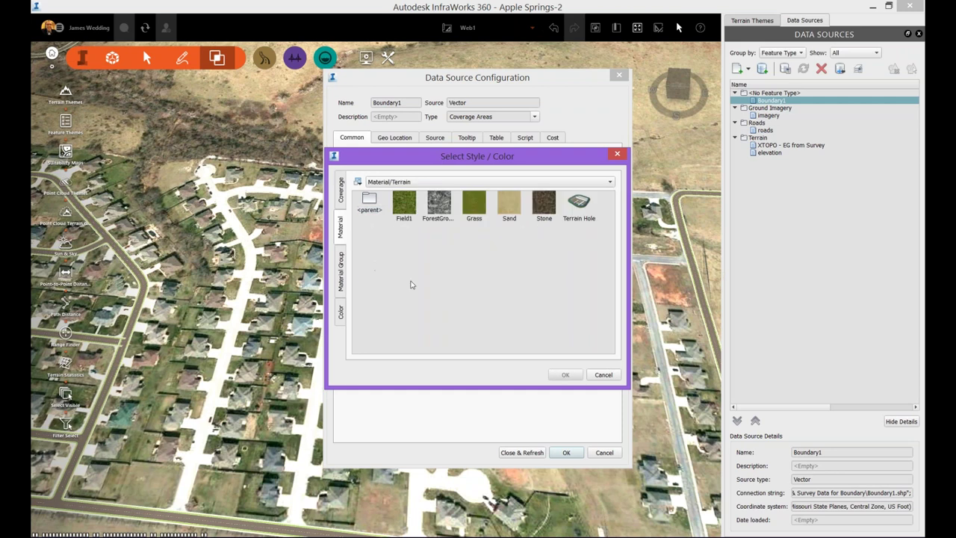
left_click(411, 211)
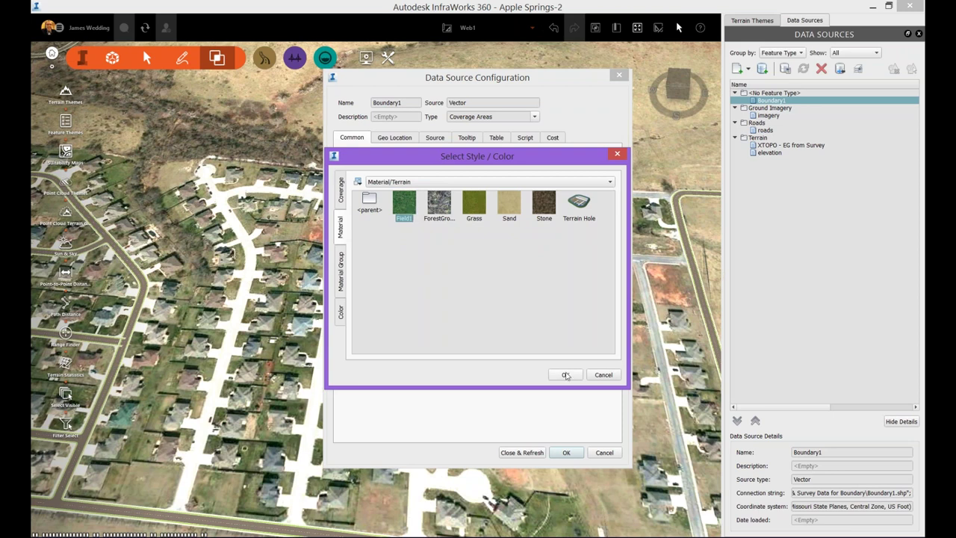
left_click(566, 375)
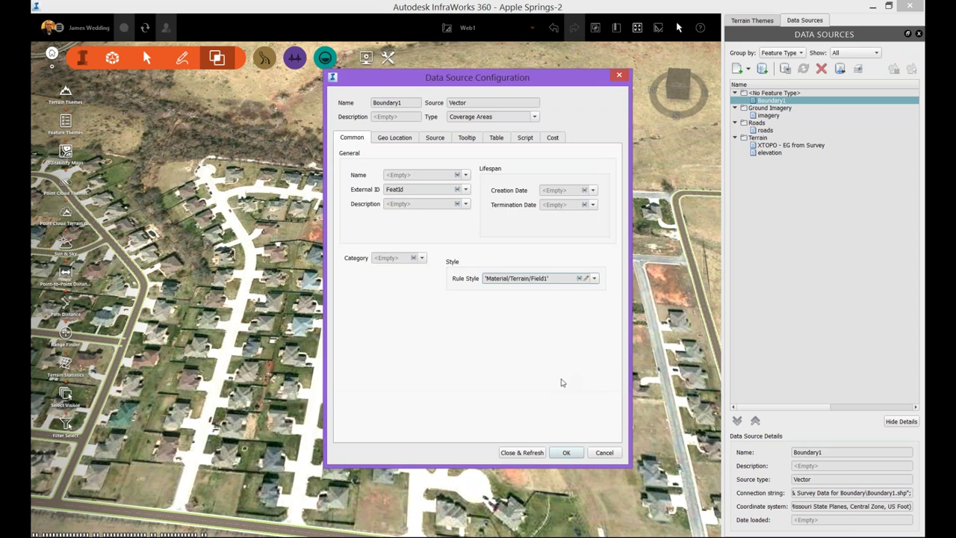
left_click(535, 451)
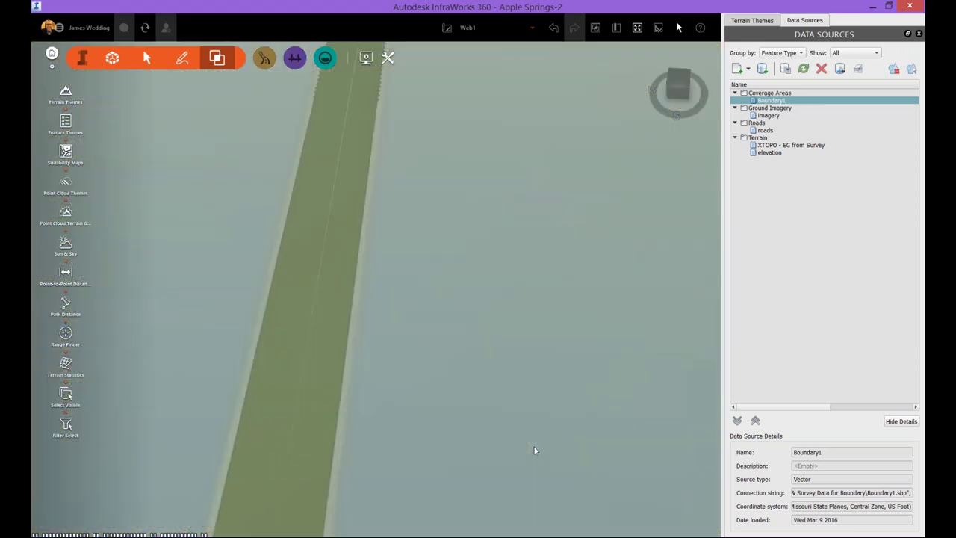
Step: Zoom out and tilt into a perspective over the green Boundary1 area and hills
scroll(535, 450, "down", 5)
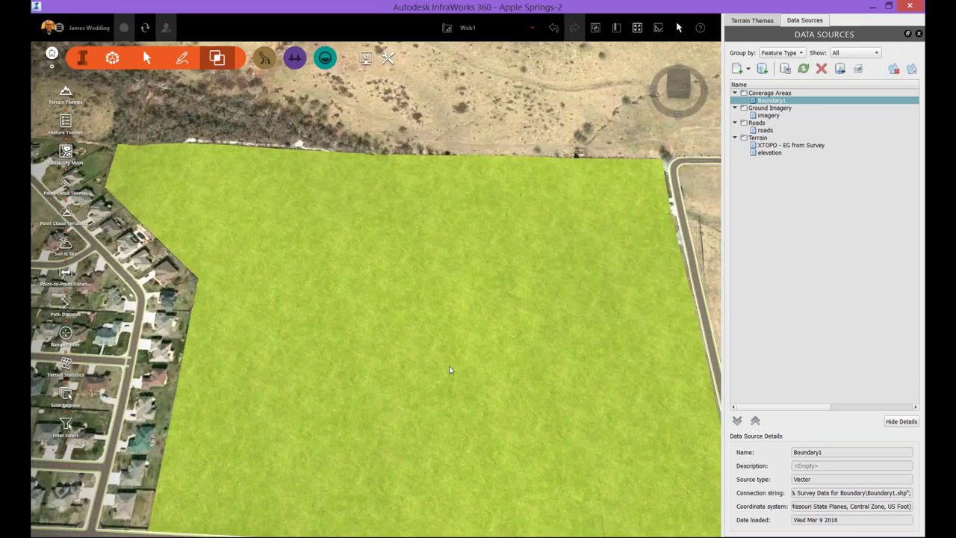
scroll(450, 369, "down", 5)
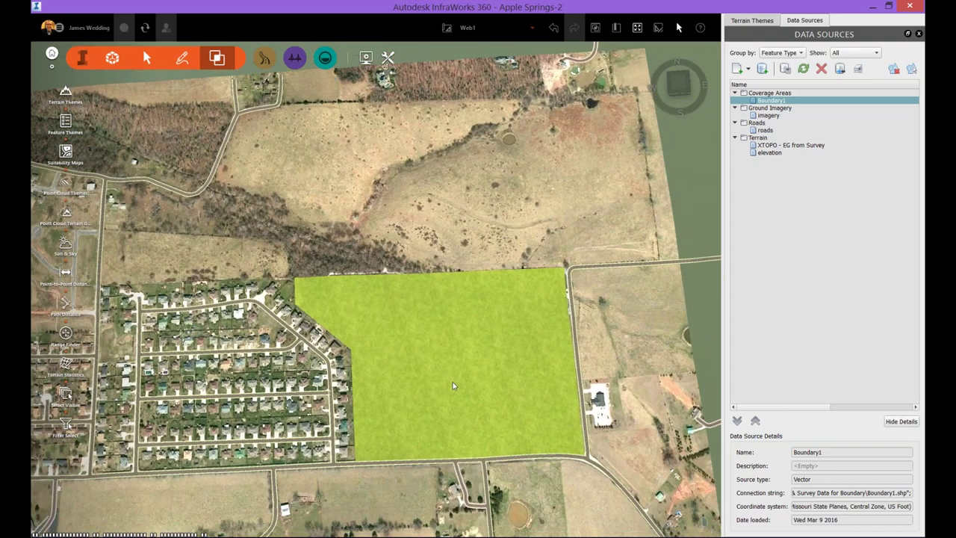
scroll(453, 385, "up", 10)
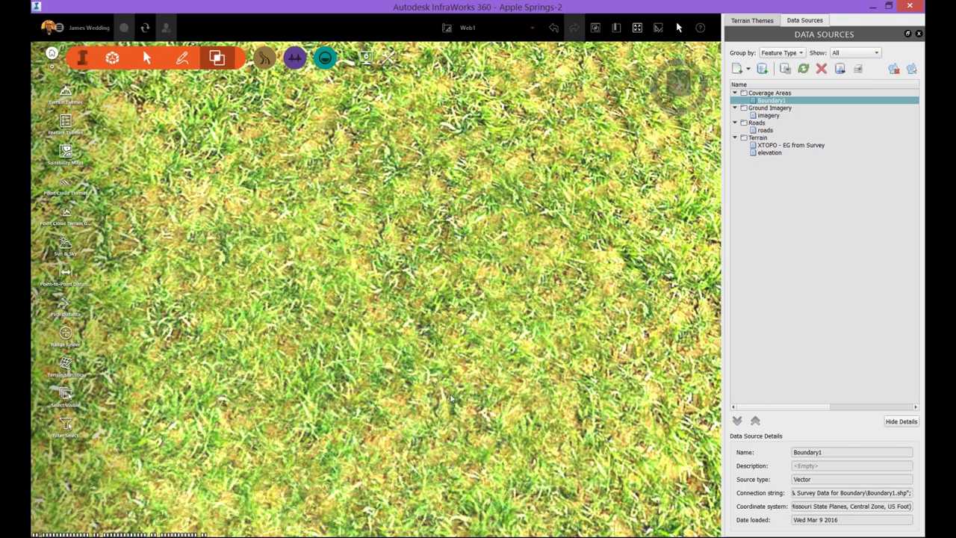
scroll(432, 460, "down", 5)
scroll(432, 463, "down", 5)
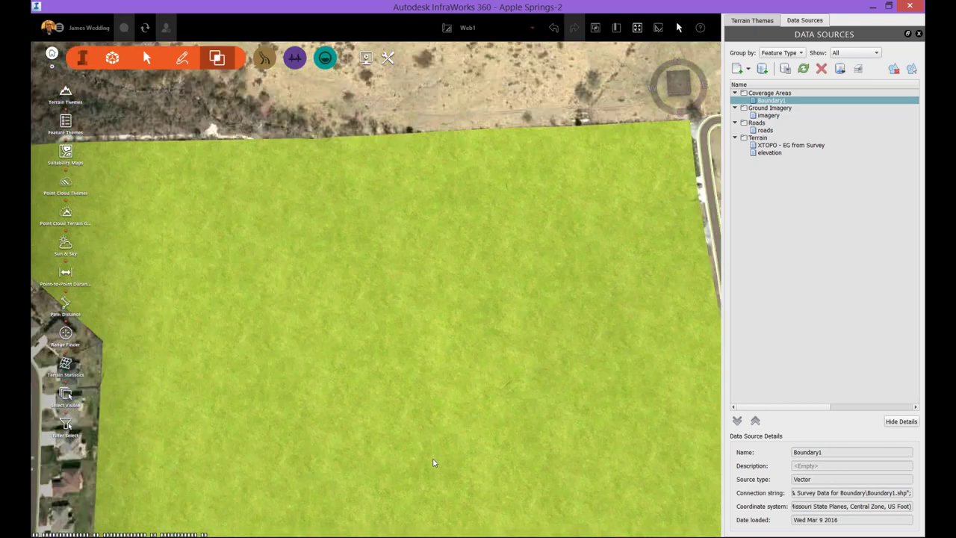
middle_click_drag(434, 418, 594, 349)
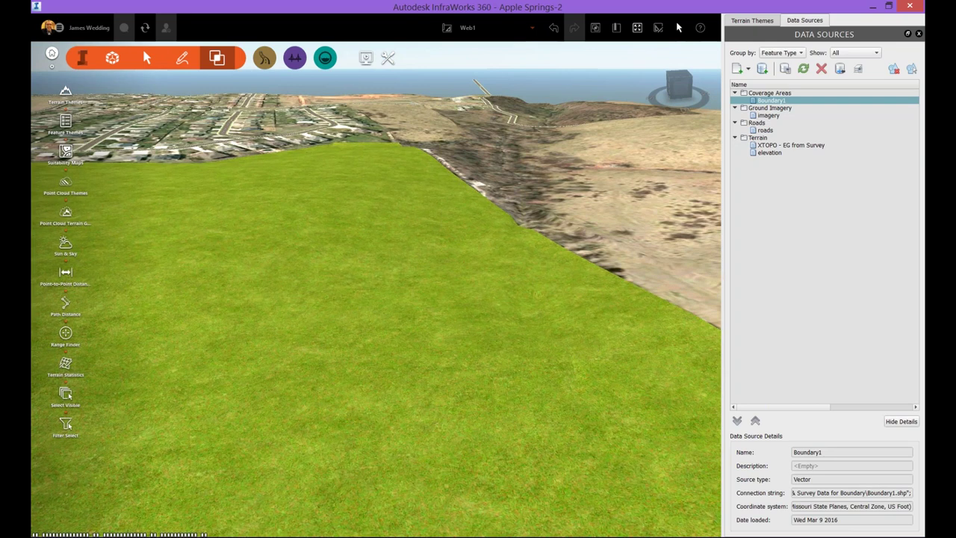
Step: Switch to XTOPO.dwg in Civil 3D, keep the command line, and show Raster Tools
mouse_move(296, 532)
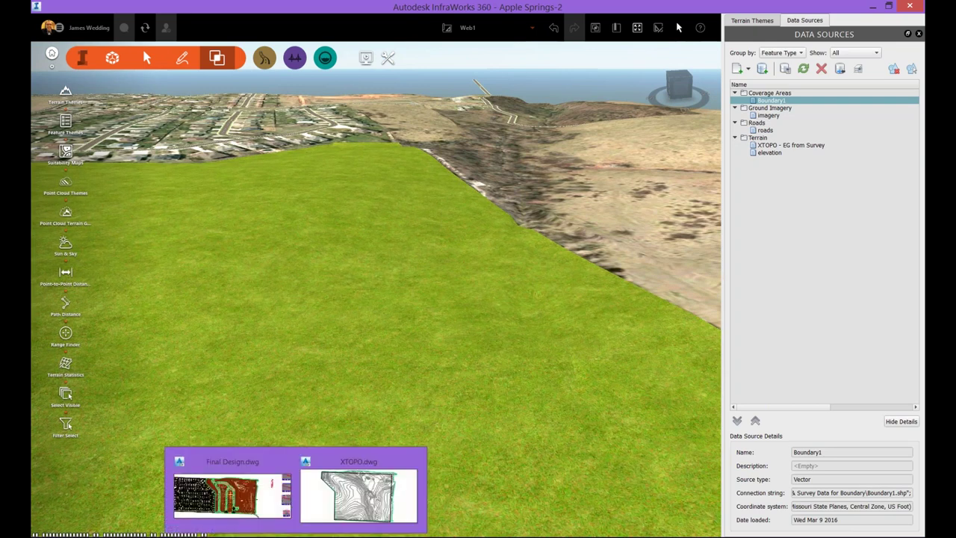
left_click(359, 493)
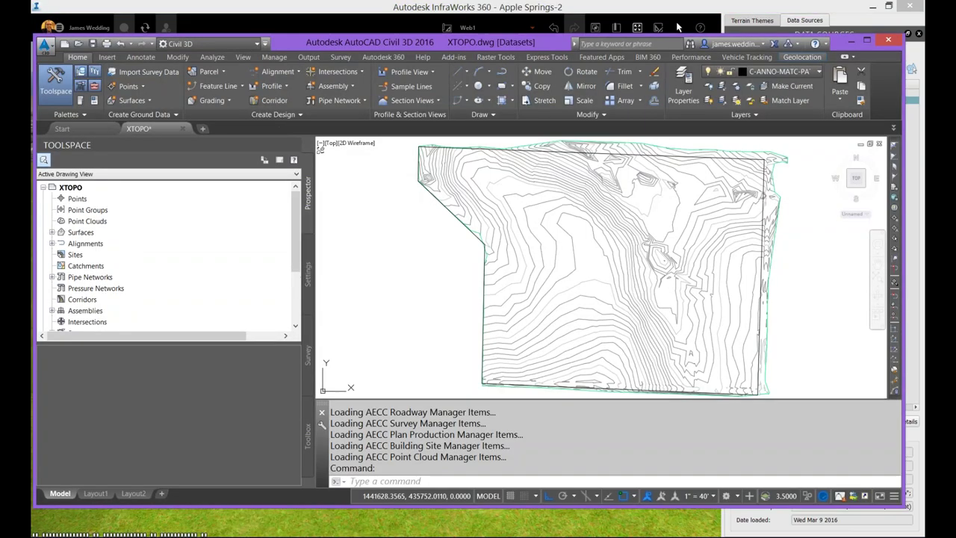
mouse_move(553, 315)
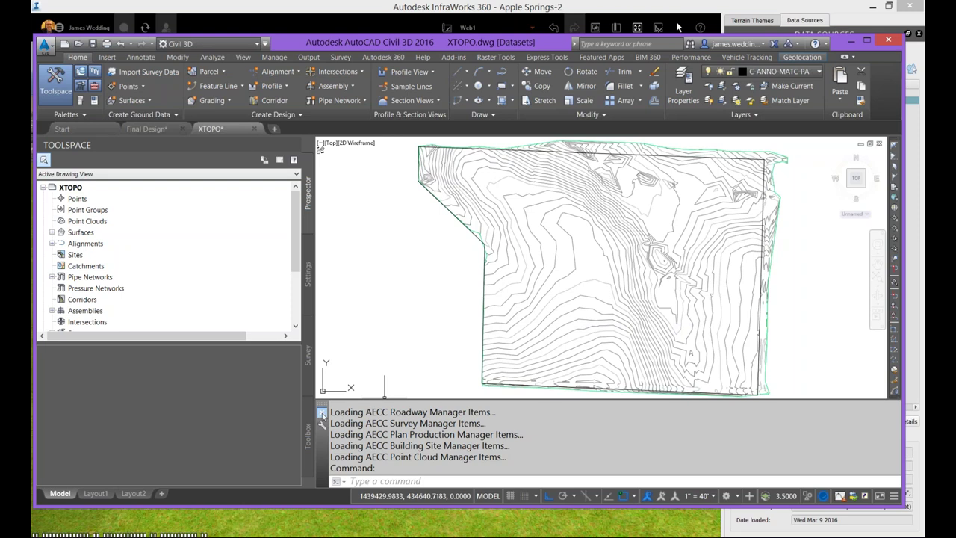
left_click(322, 413)
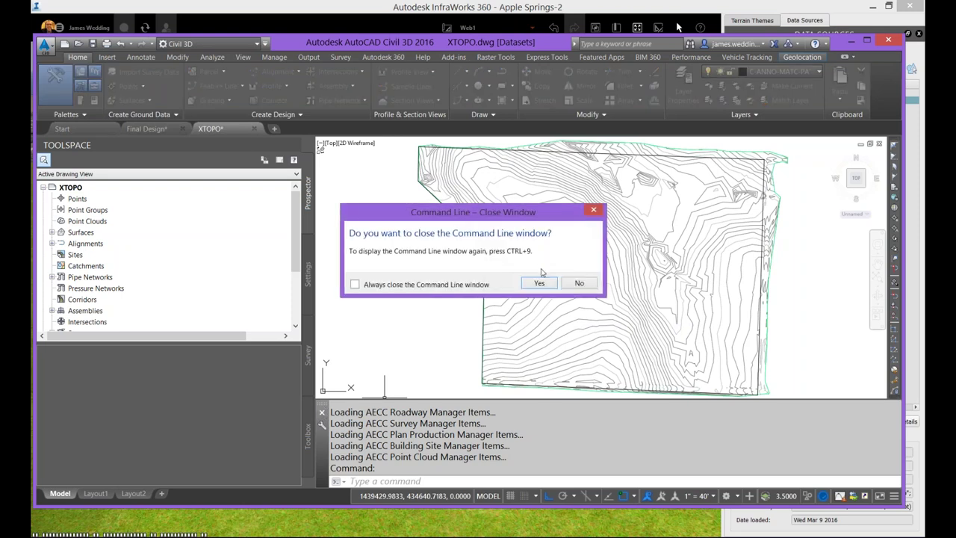
key("Return")
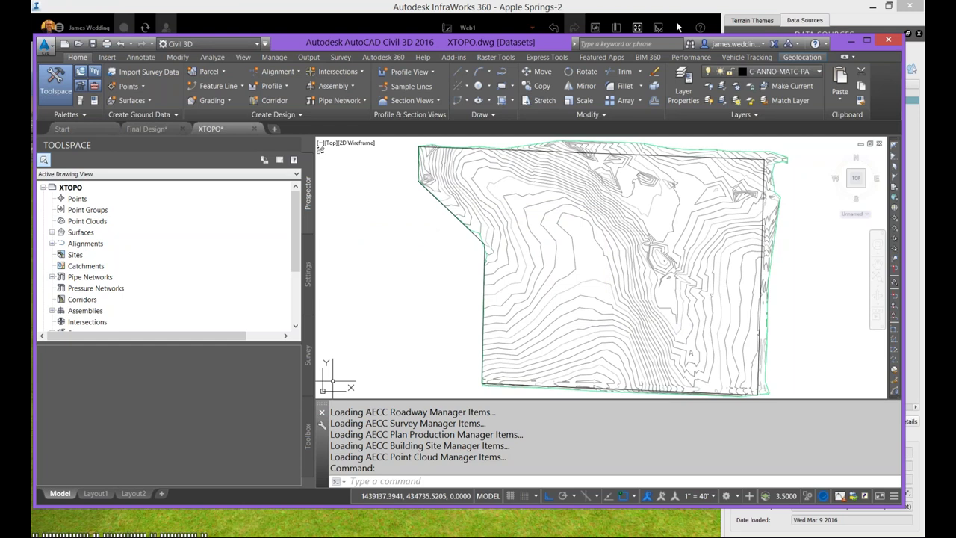
left_click(492, 59)
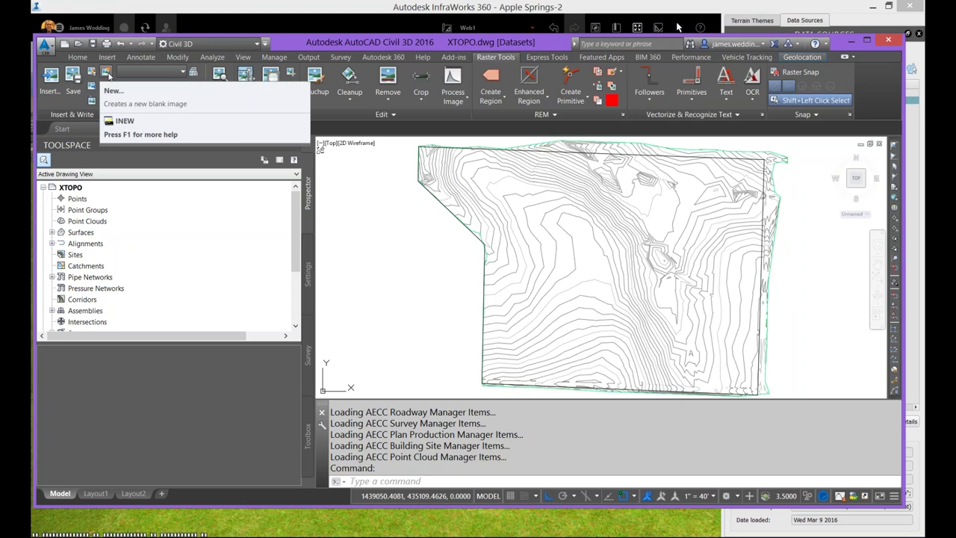
Step: Create a new True color (32-bit) image framed around all contours, 3000×3000 at 300 pixels/foot
left_click(106, 74)
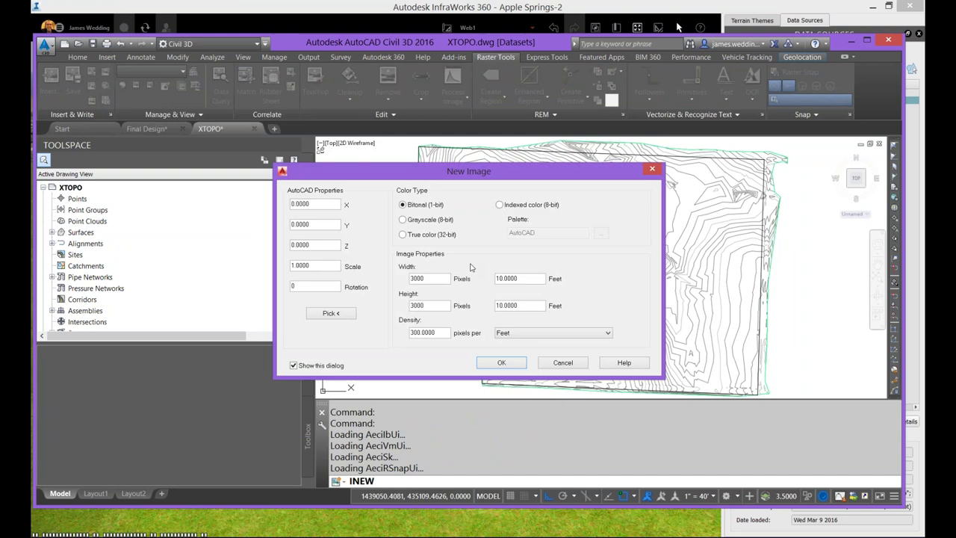
left_click(430, 236)
left_click(331, 313)
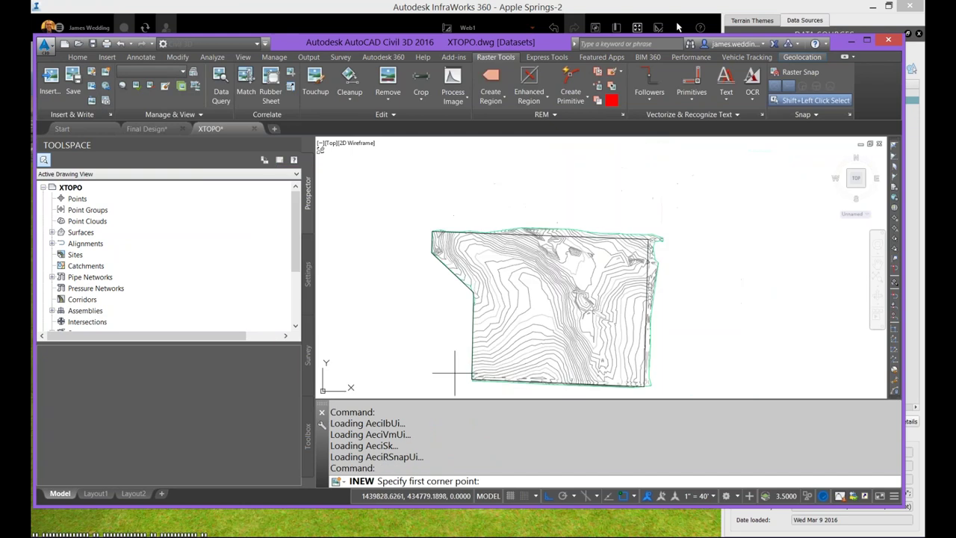
left_click(418, 386)
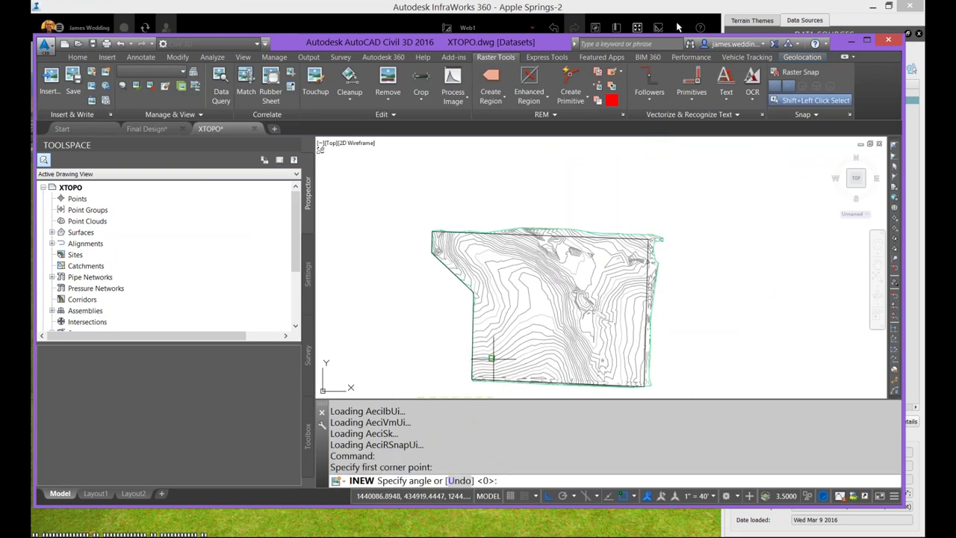
left_click(676, 359)
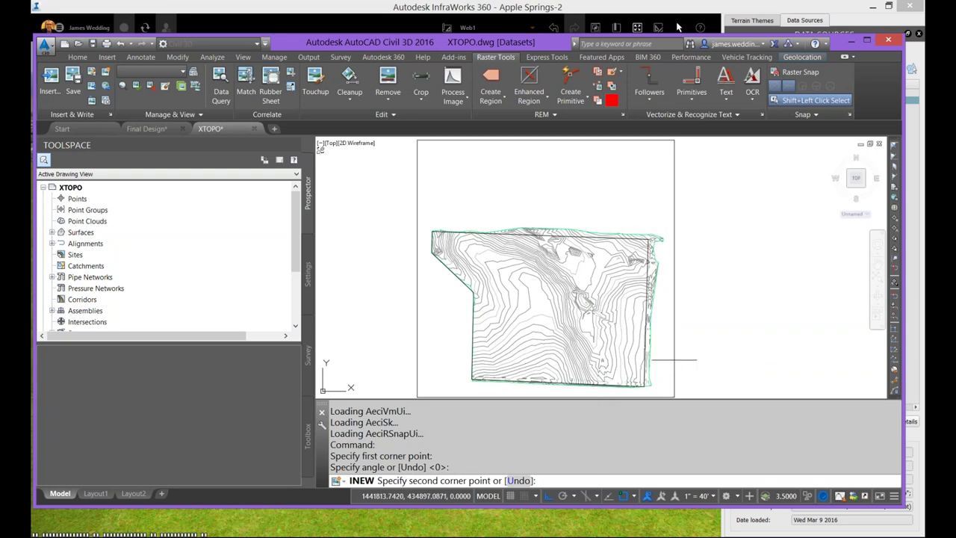
left_click(697, 360)
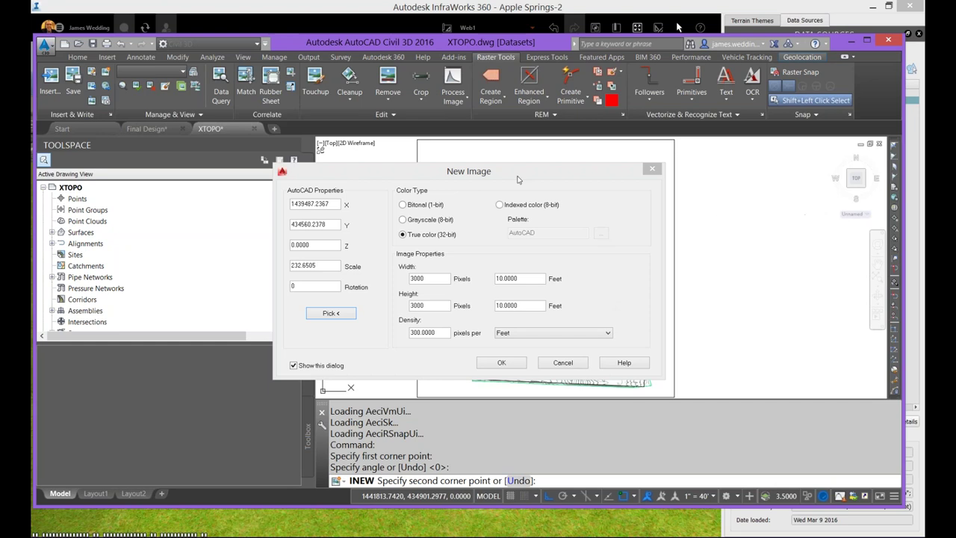
left_click_drag(507, 173, 505, 168)
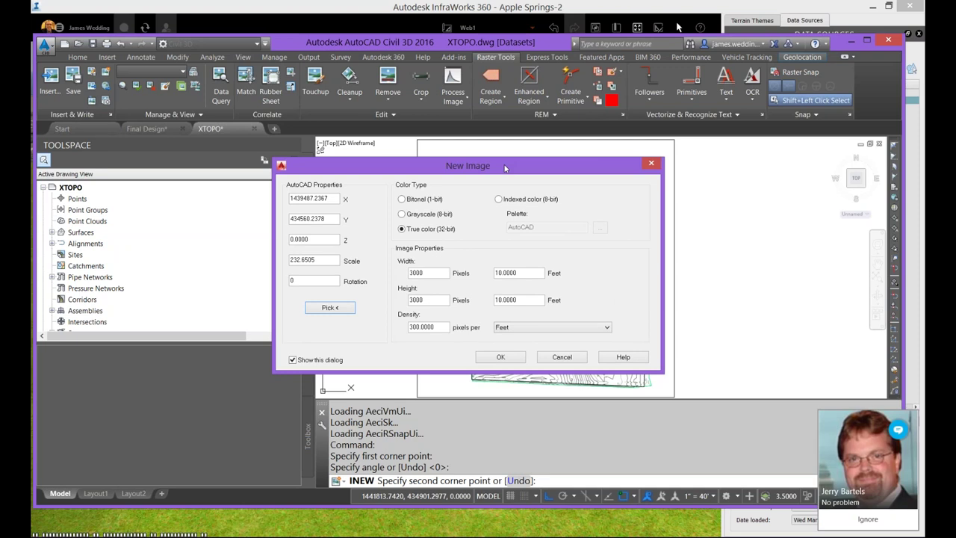
left_click(514, 359)
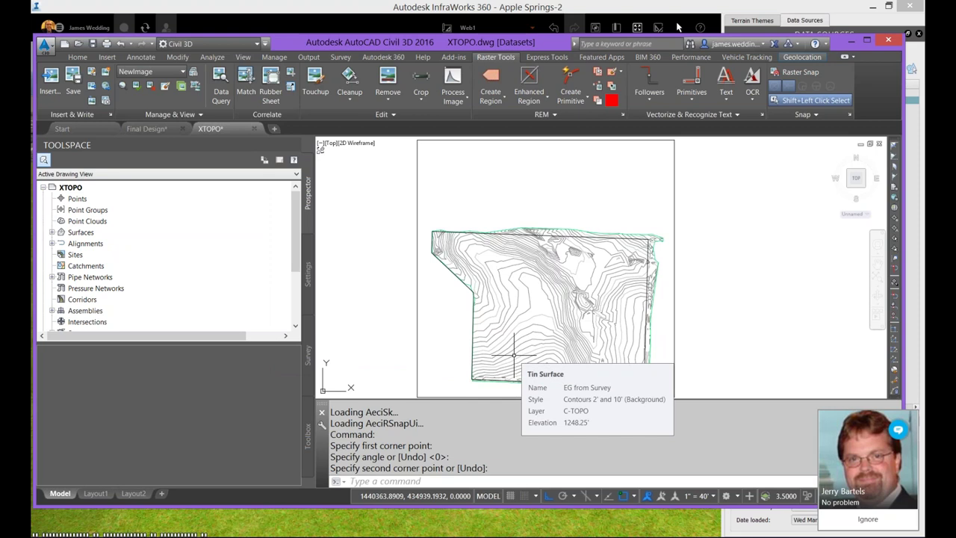
Step: Extract the EG from Survey major and minor contours as objects, leaving out the Border
left_click(550, 300)
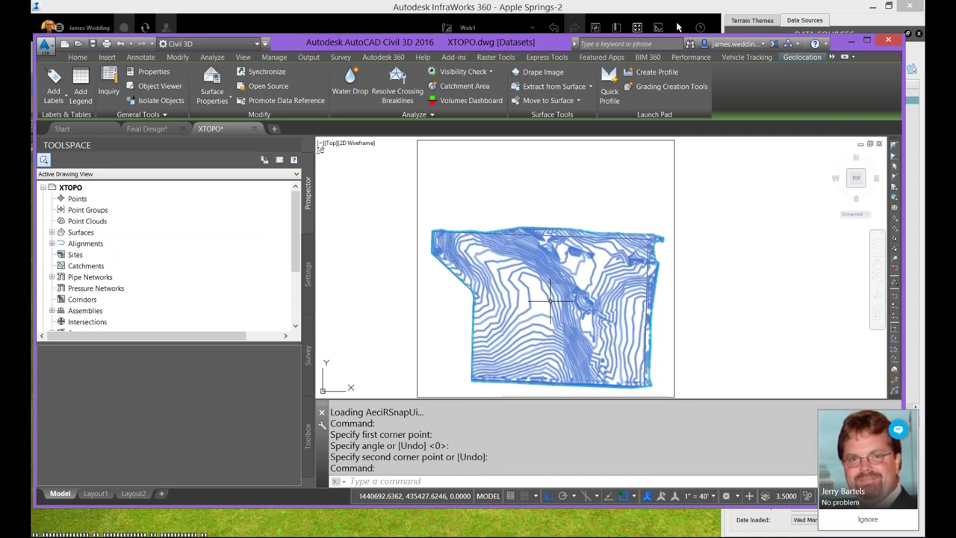
key("Escape")
key("Escape")
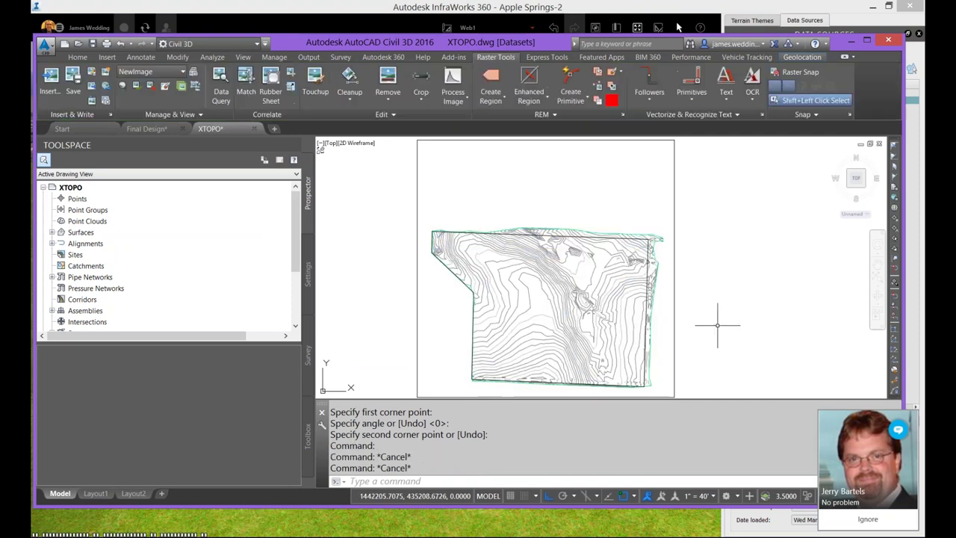
left_click(600, 309)
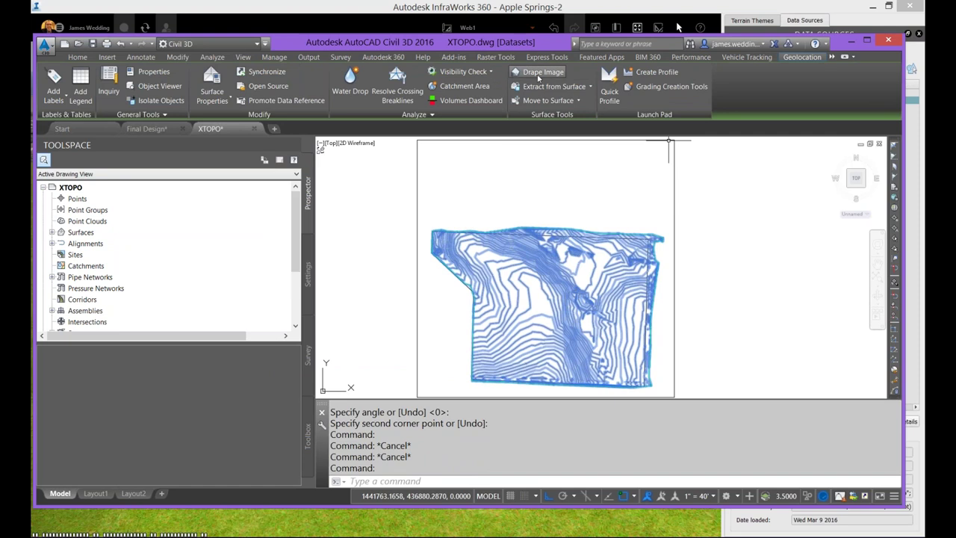
left_click(548, 88)
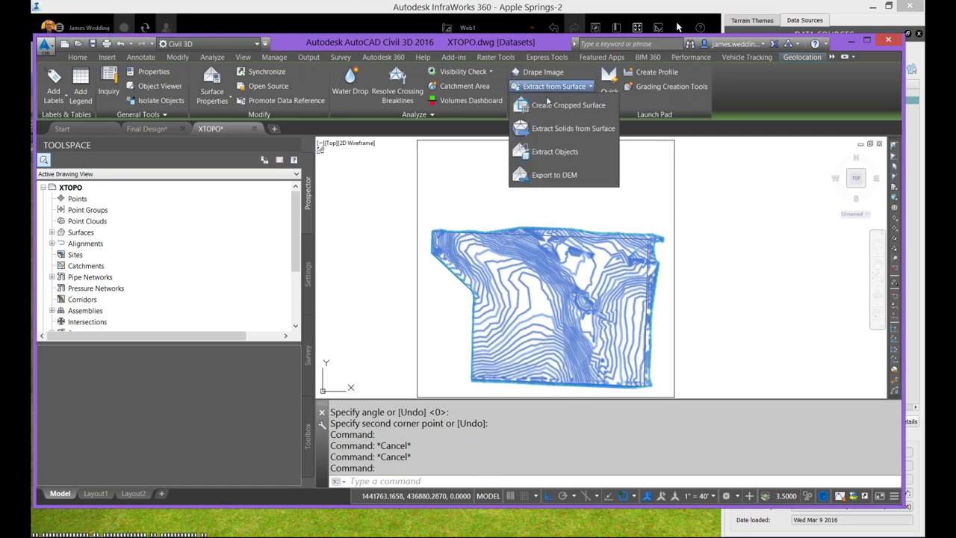
left_click(569, 154)
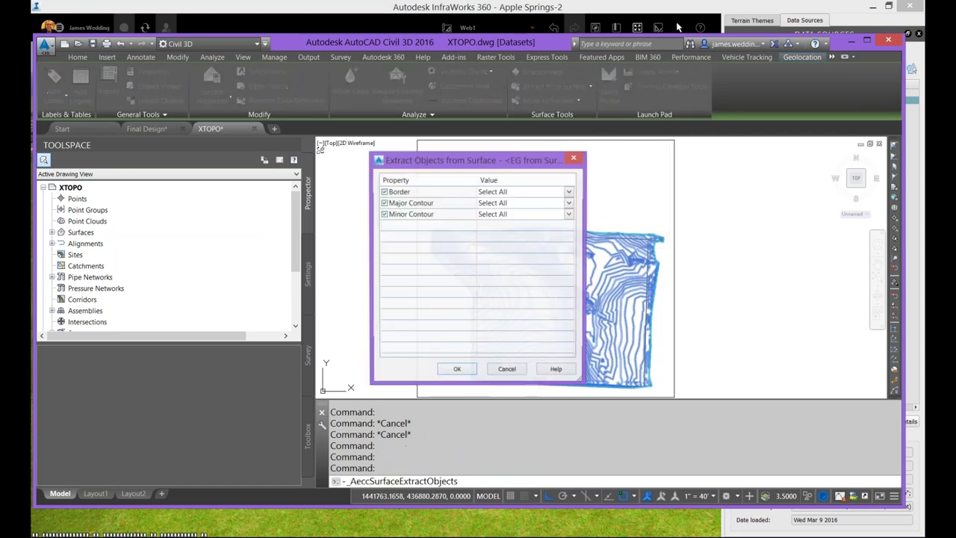
left_click(384, 192)
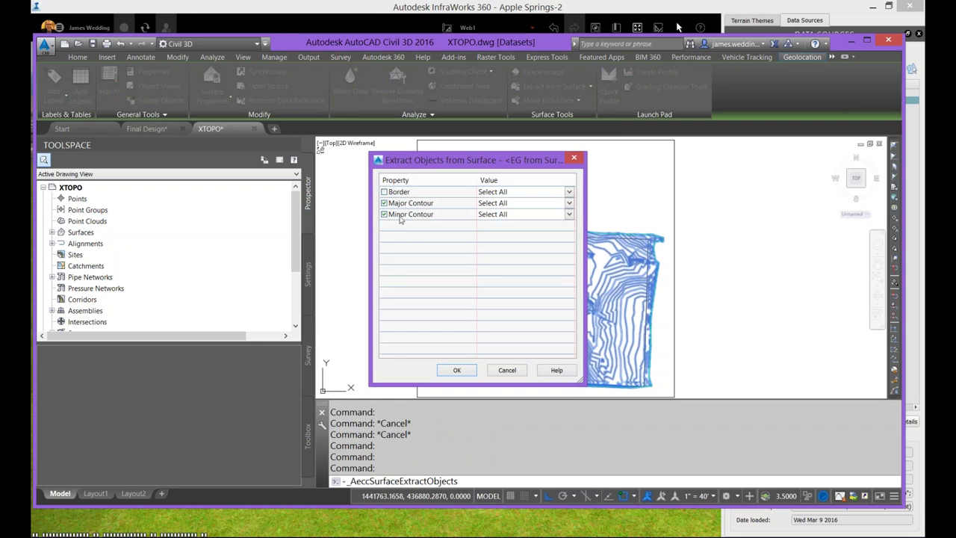
left_click(457, 370)
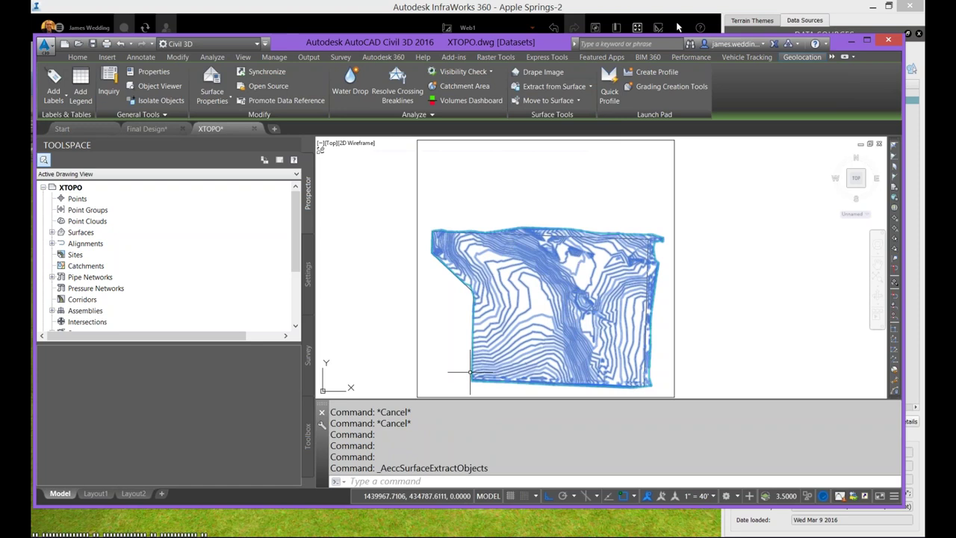
Step: Clear the selection of the extracted contours and pan the drawing up slightly
key("Escape")
key("Escape")
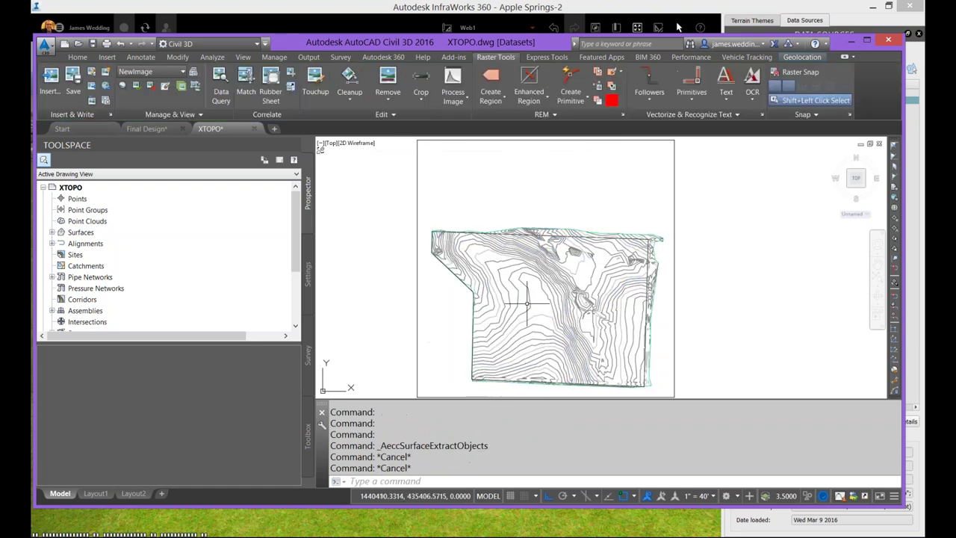
left_click(529, 303)
mouse_move(529, 302)
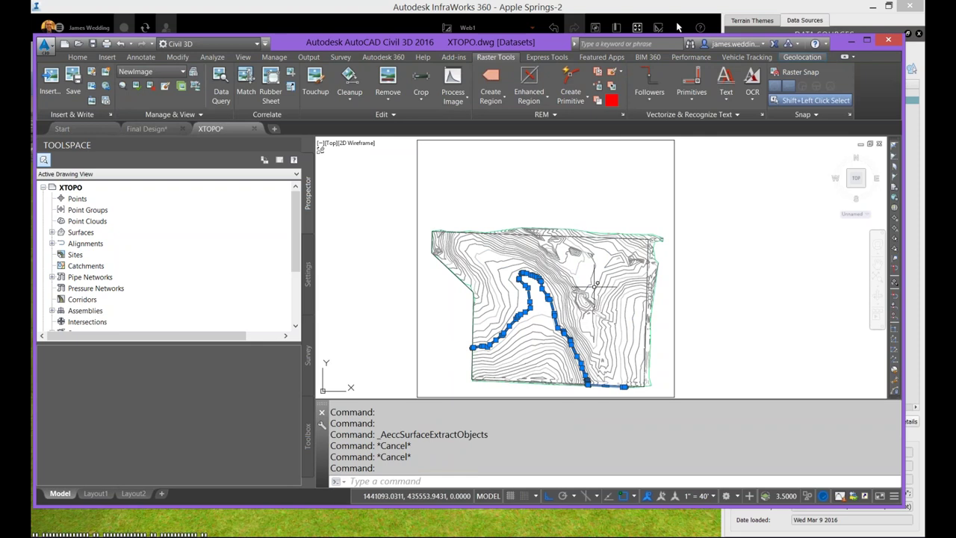
key("Escape")
middle_click_drag(527, 265, 519, 222)
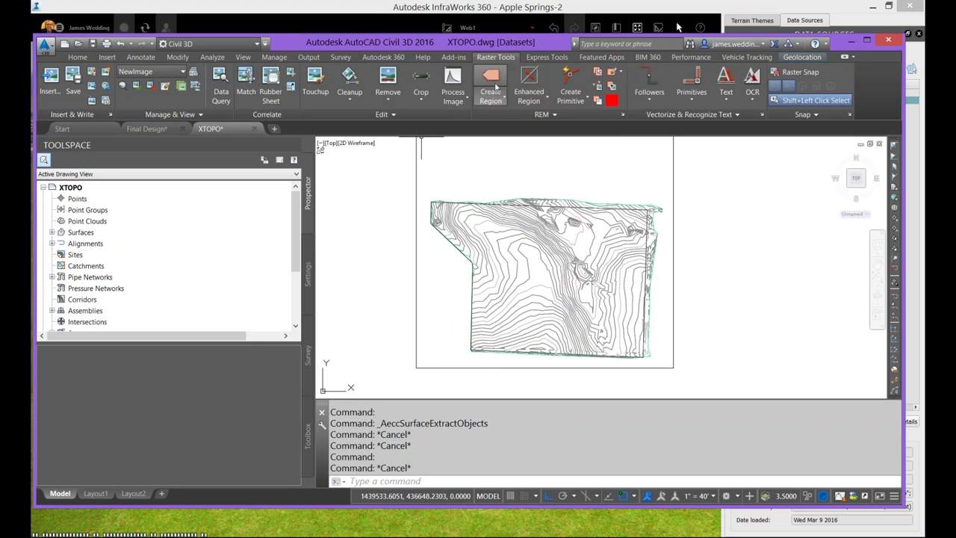
Step: Start Merge Vector (IVMERGE), pick the raster image and window-select the contours
left_click(398, 114)
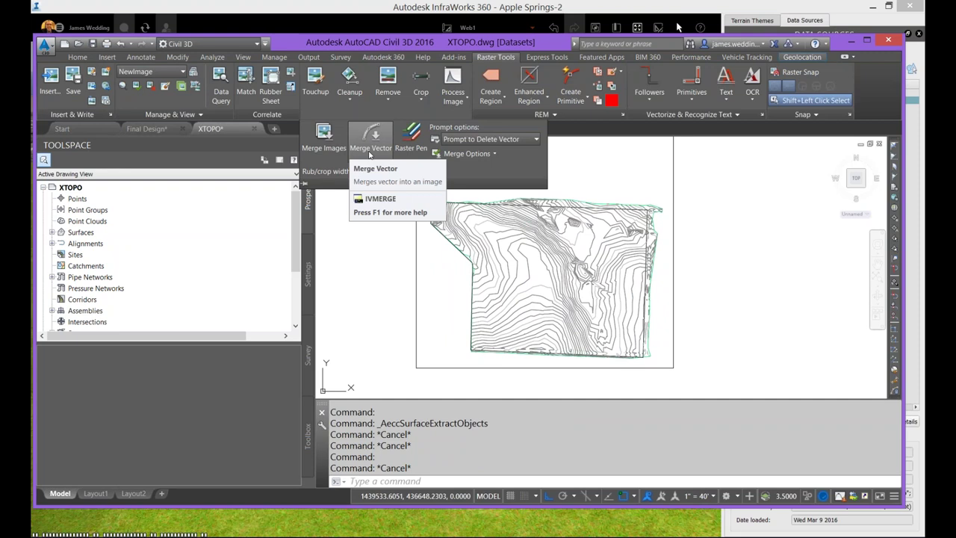
left_click(370, 149)
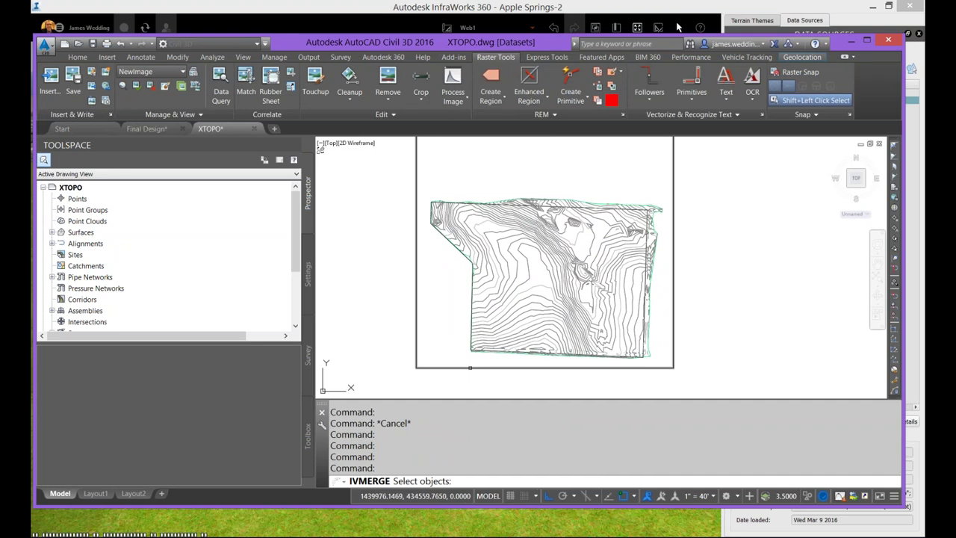
left_click(470, 367)
left_click(424, 182)
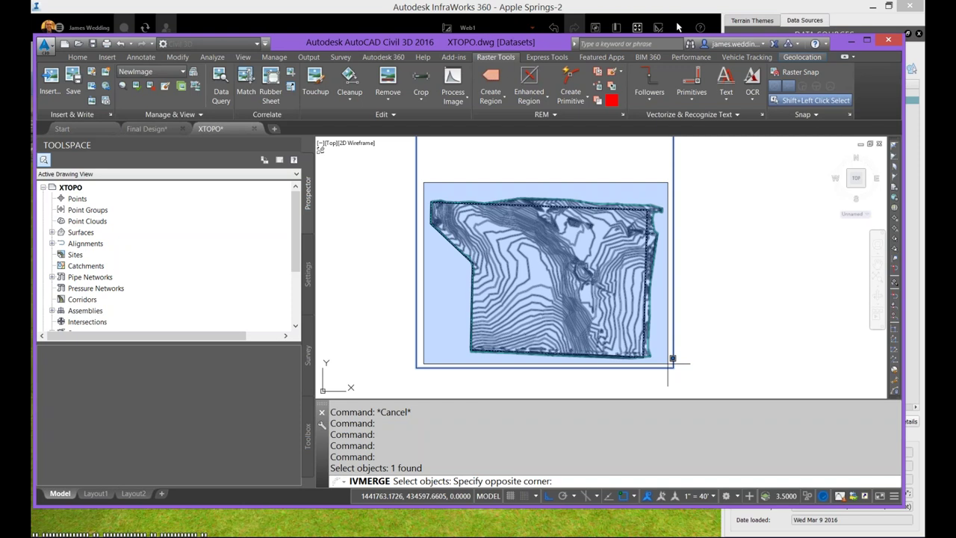
left_click(672, 359)
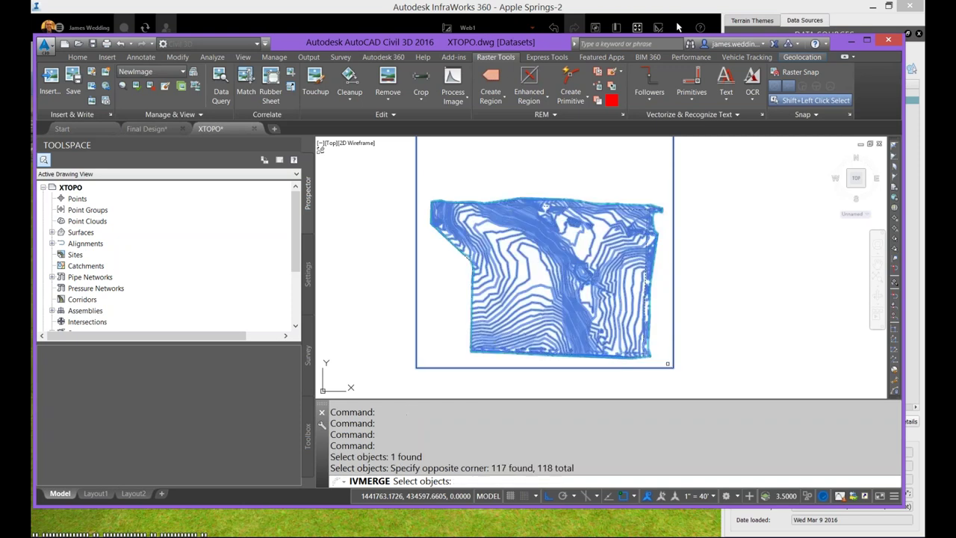
Step: Remove the vertical frame line and top boundary edge from the merge selection
scroll(462, 320, "up", 10)
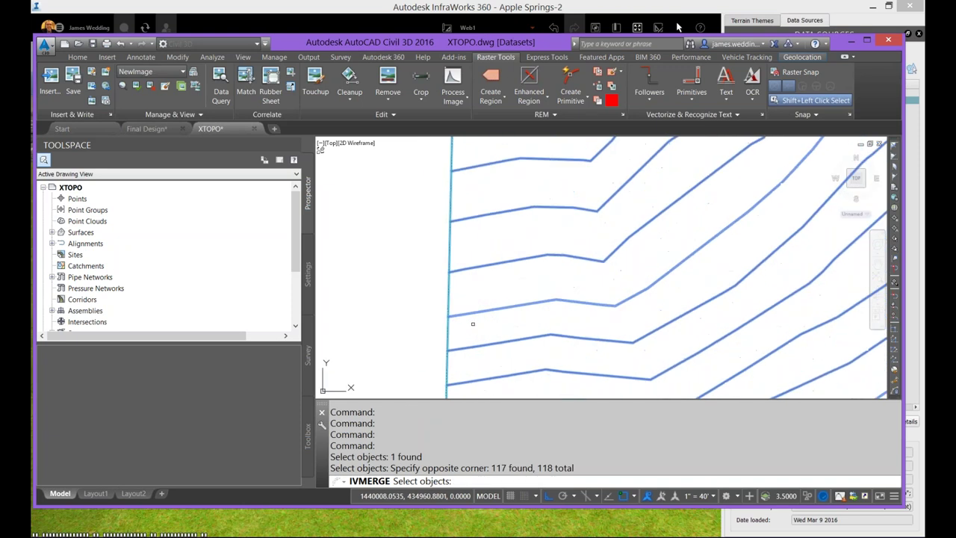
type("r")
key("Return")
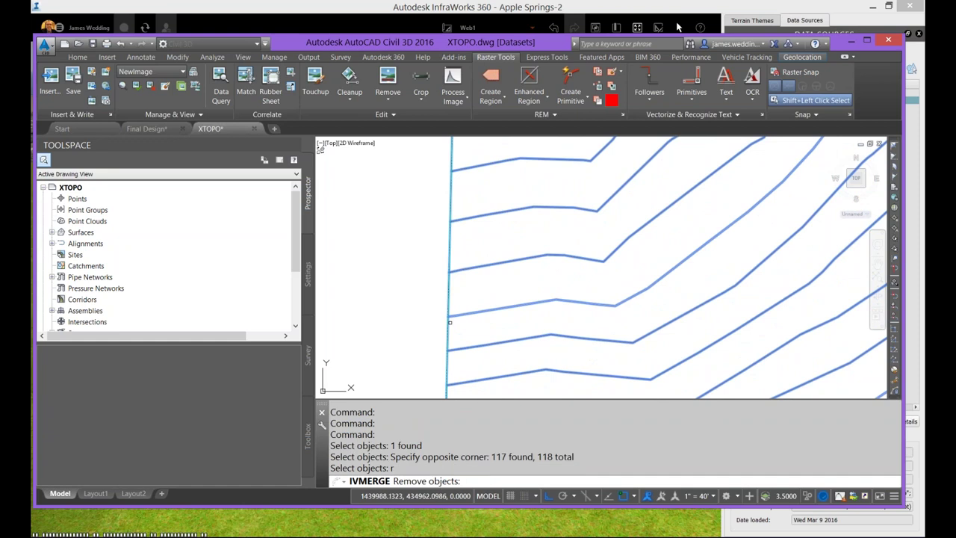
left_click(447, 326)
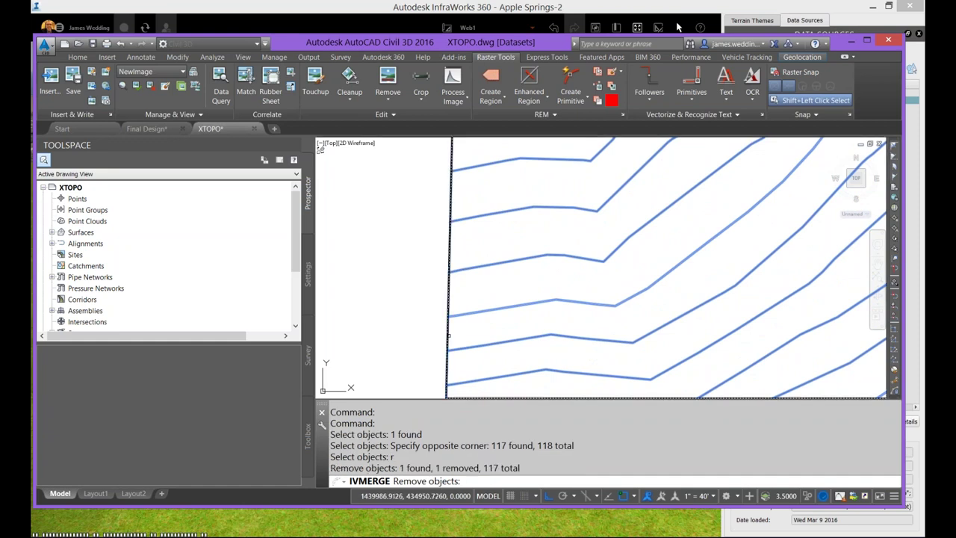
left_click(449, 338)
scroll(412, 340, "down", 10)
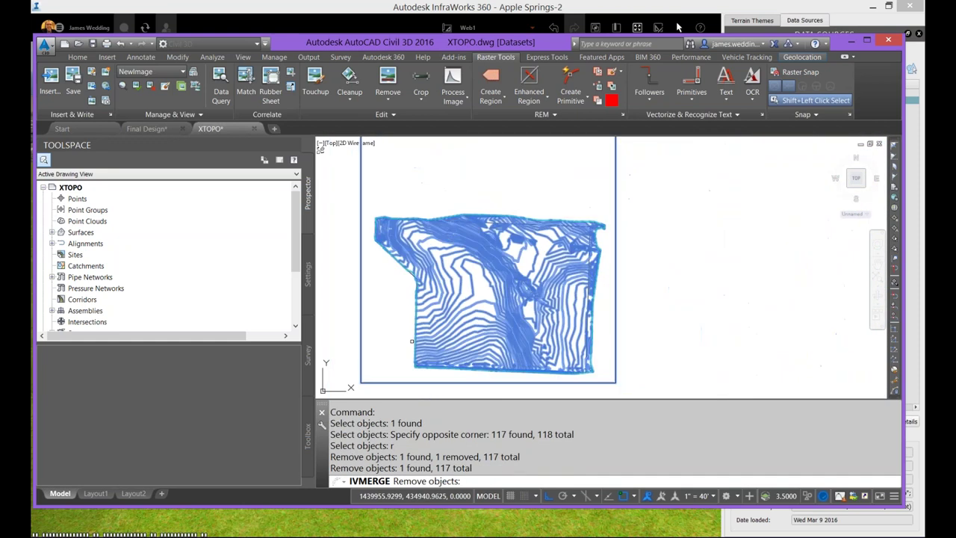
scroll(593, 222, "up", 4)
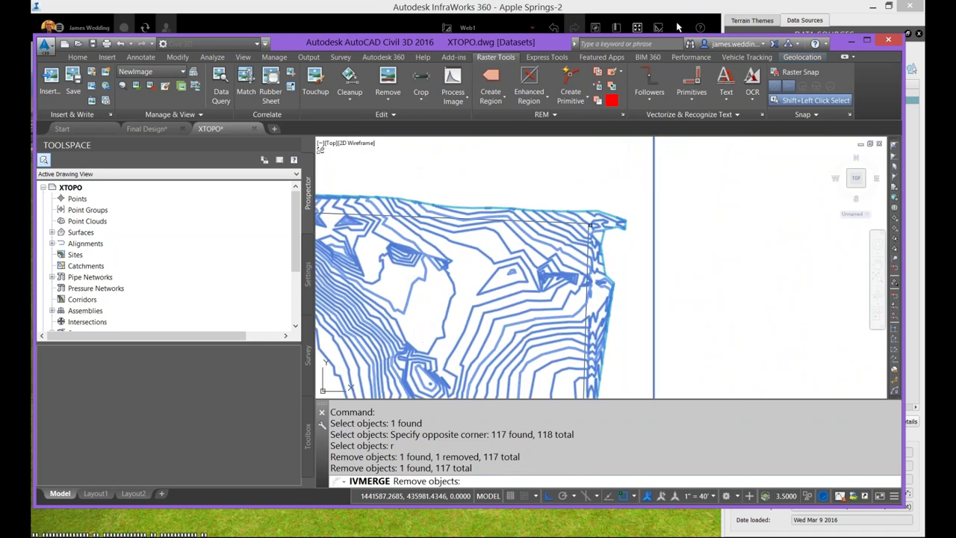
left_click(581, 213)
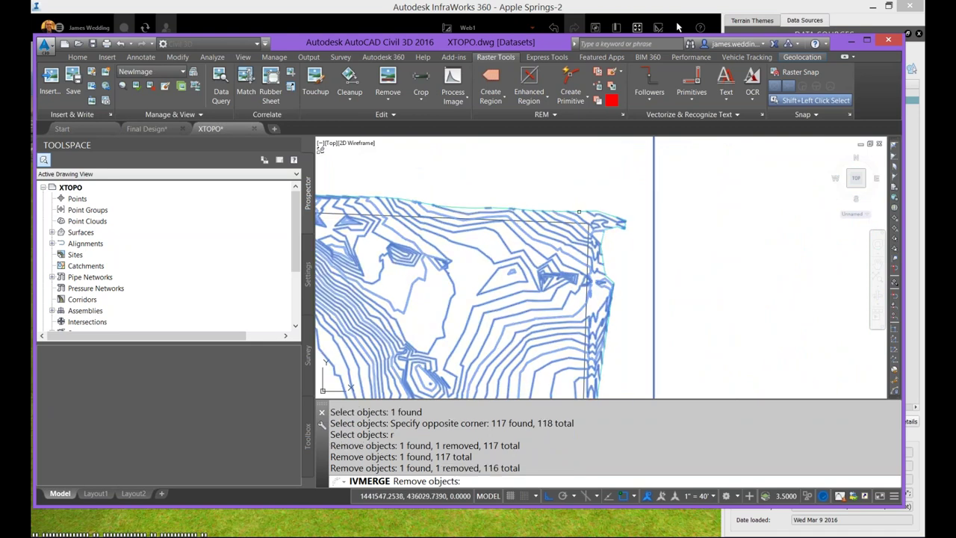
scroll(560, 269, "down", 6)
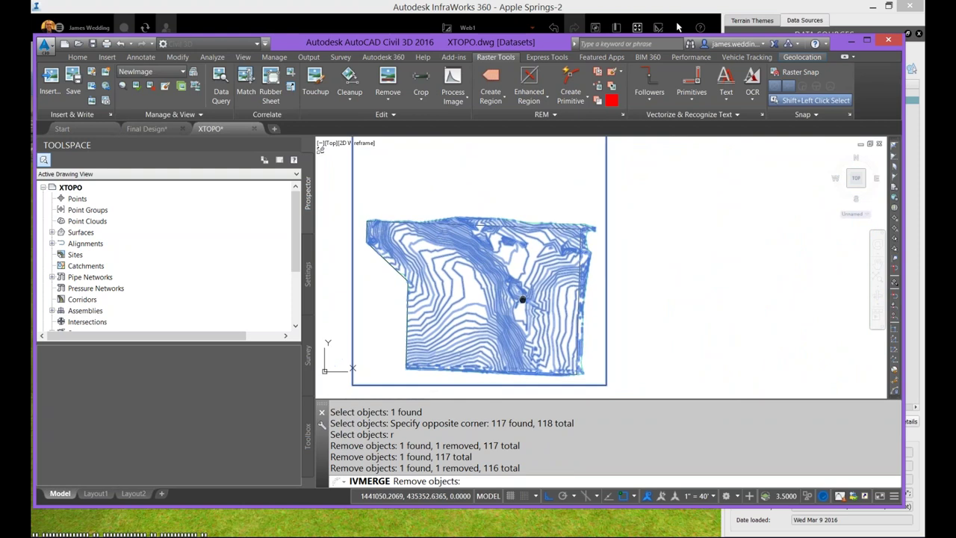
middle_click_drag(560, 267, 562, 282)
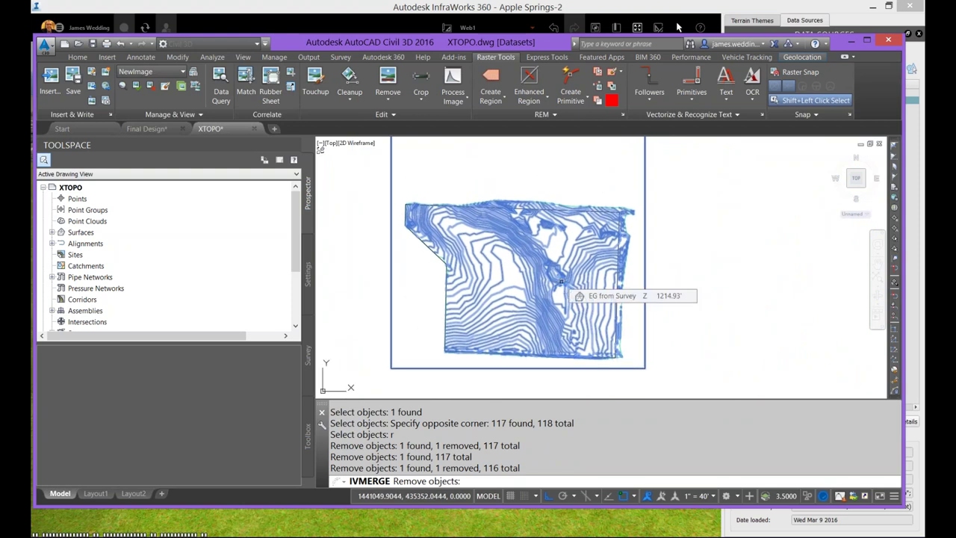
Step: Complete the merge answering Y to delete the original vectors, then deselect the image
key("Return")
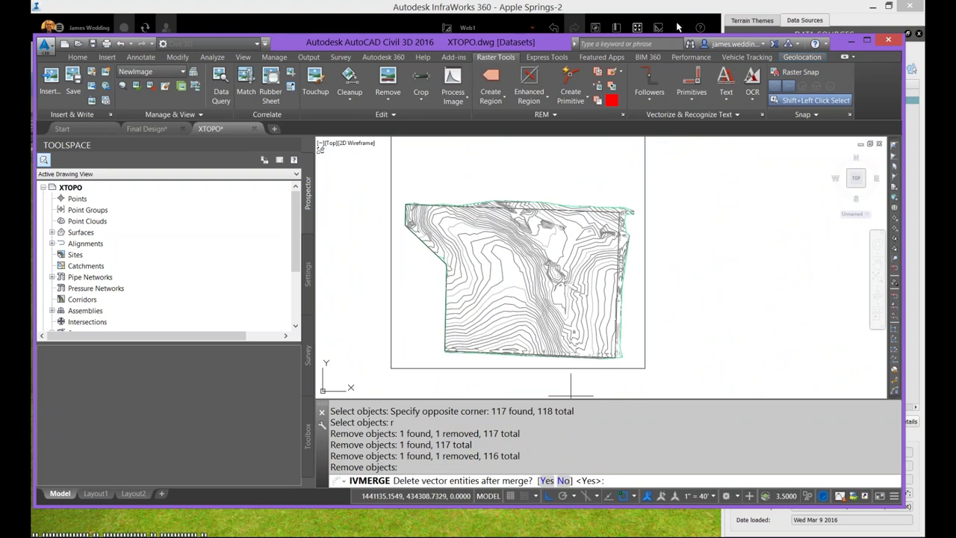
type("y")
key("Return")
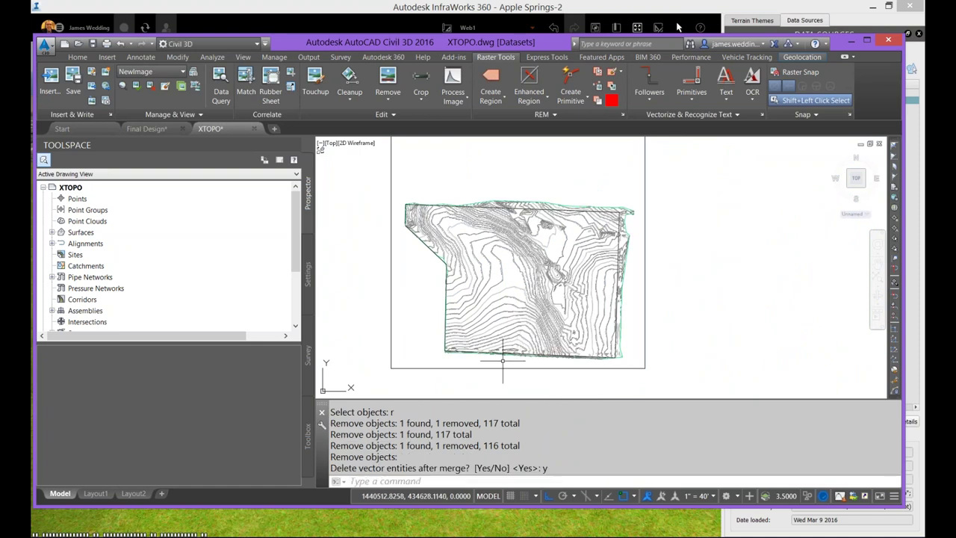
left_click(501, 370)
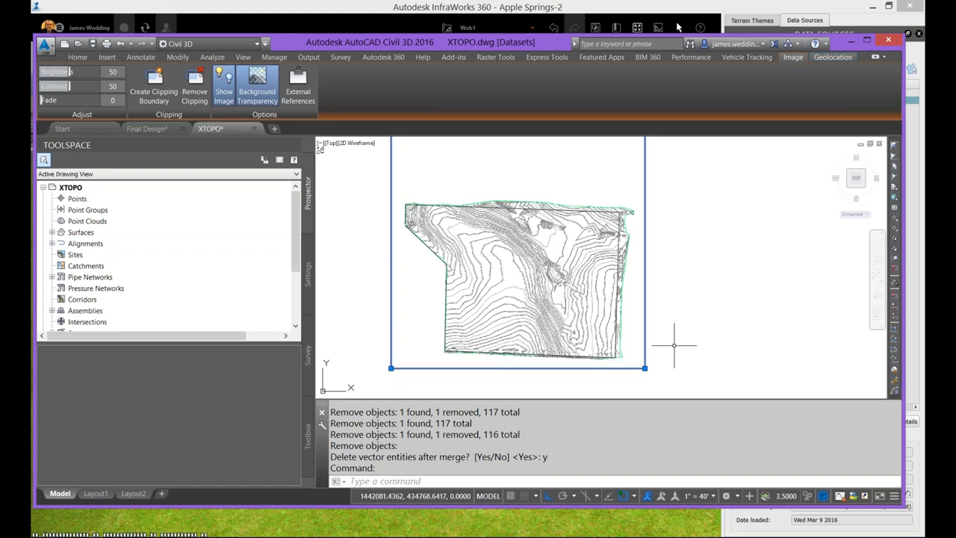
key("Escape")
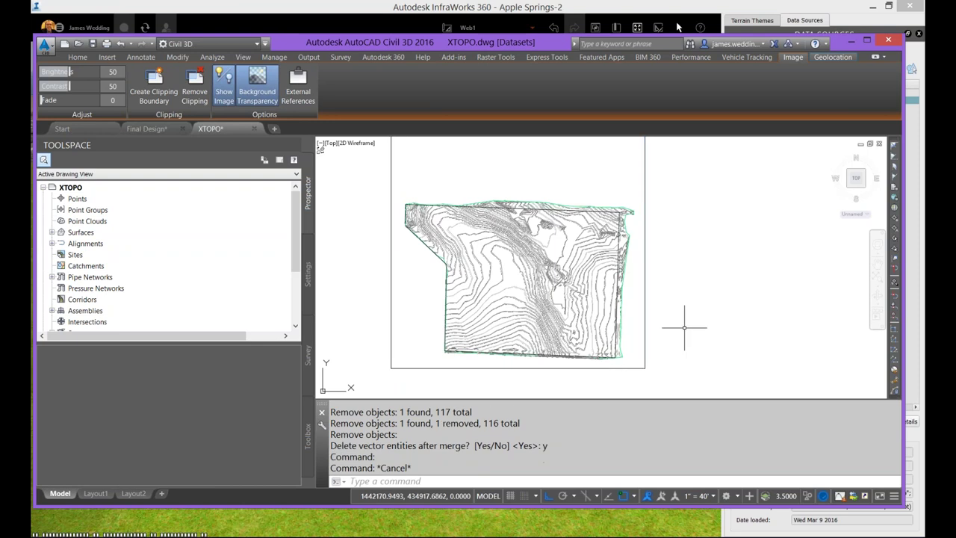
key("Escape")
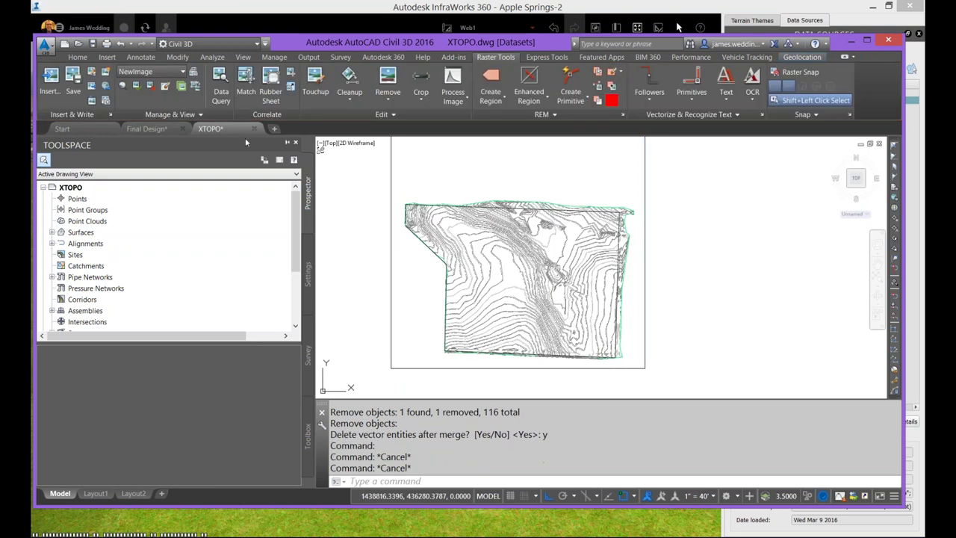
Step: Export the raster image as a PNG file named Web2
left_click(94, 89)
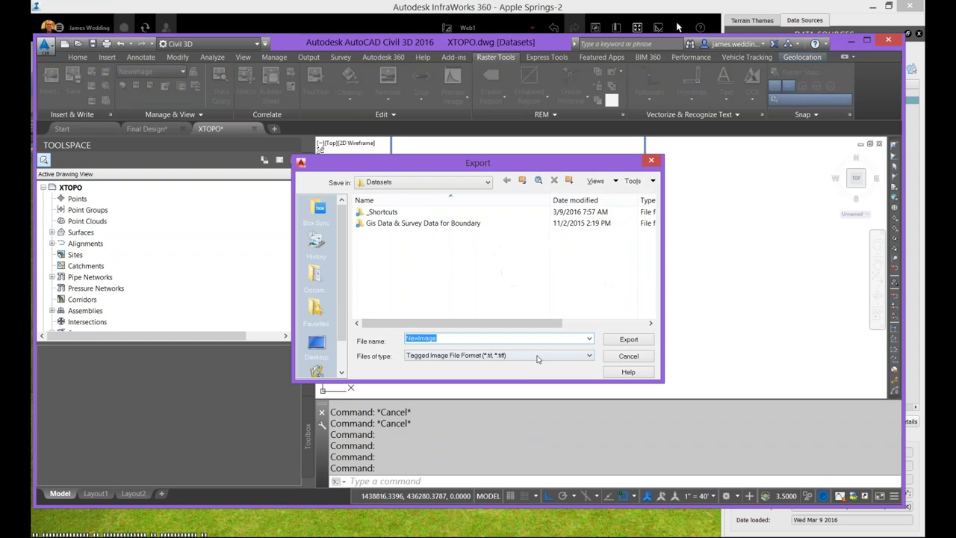
left_click(539, 358)
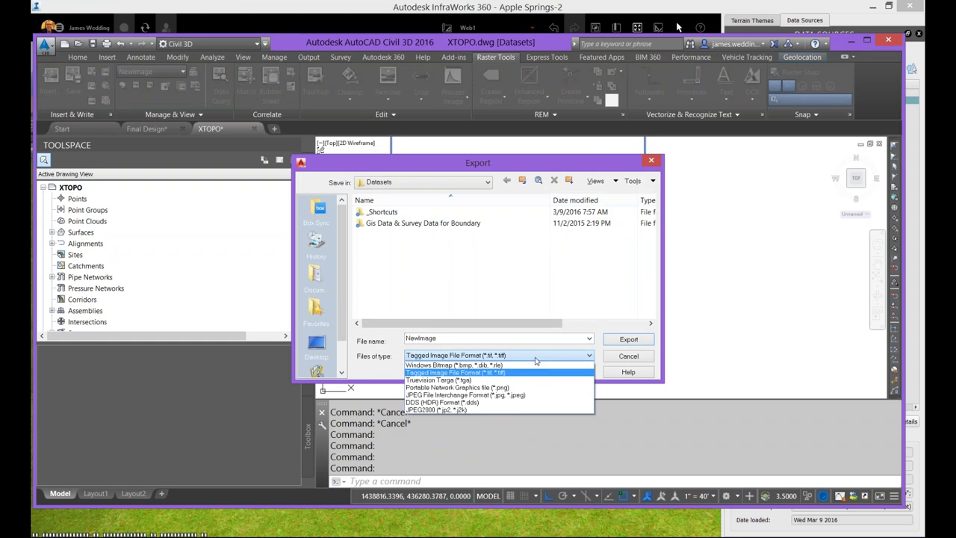
left_click(499, 387)
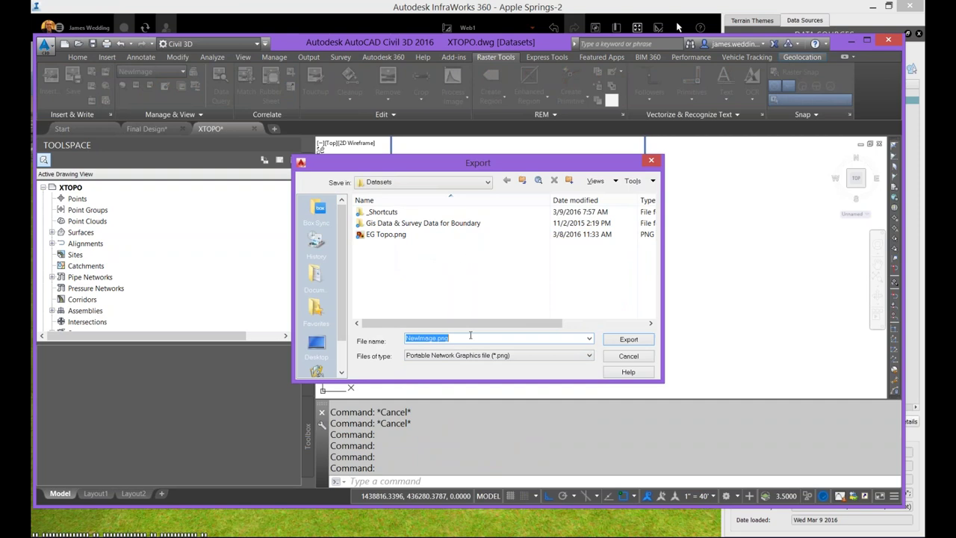
type("Web2")
left_click(649, 341)
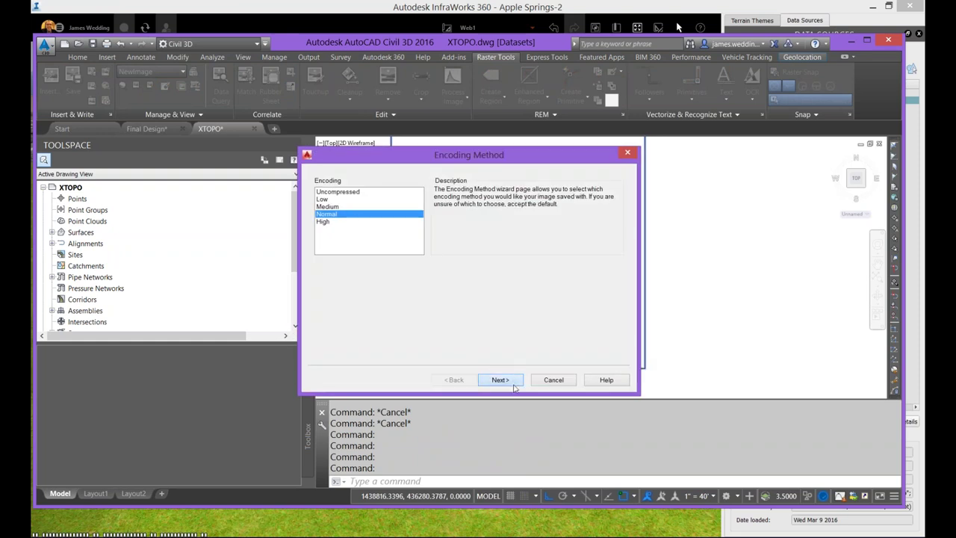
Step: Keep Normal encoding, add a World File output, and finish the export
left_click(514, 386)
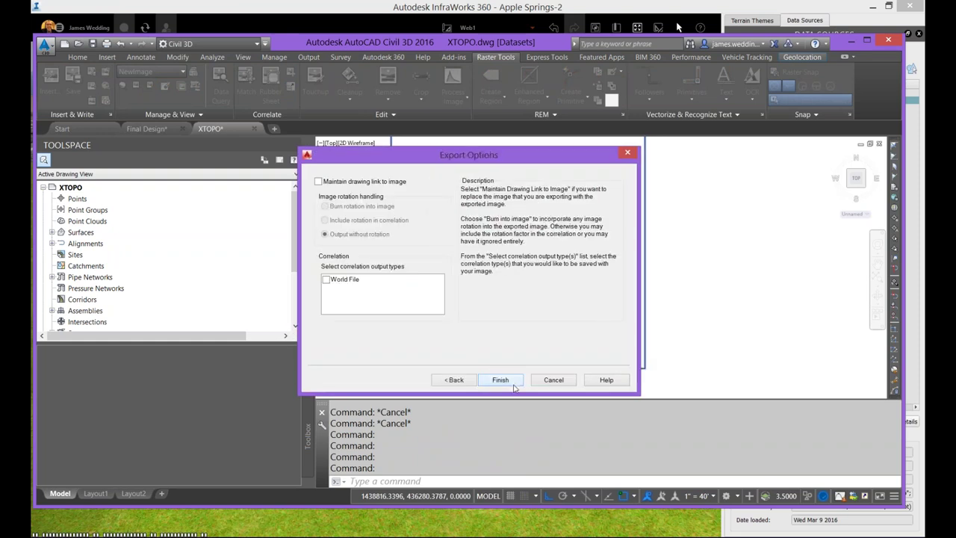
left_click(328, 281)
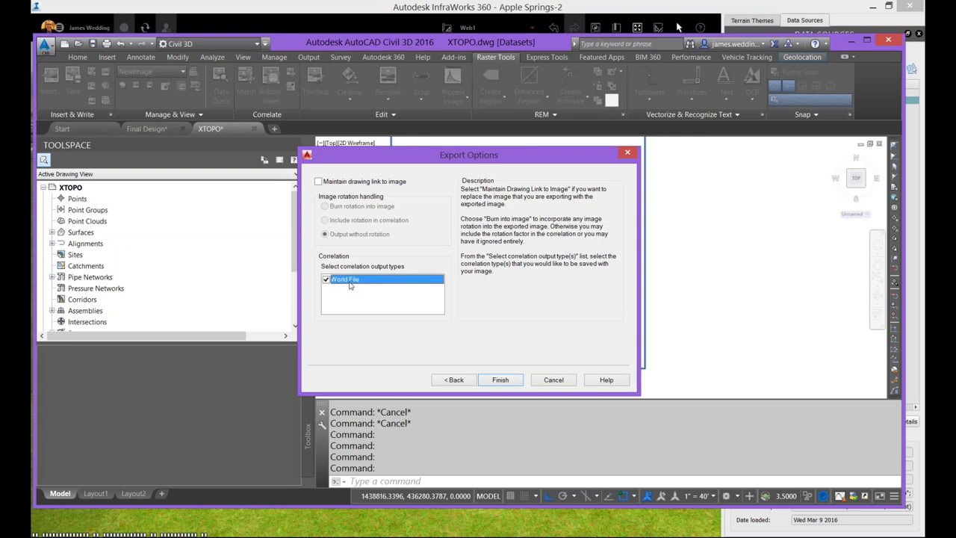
left_click(500, 380)
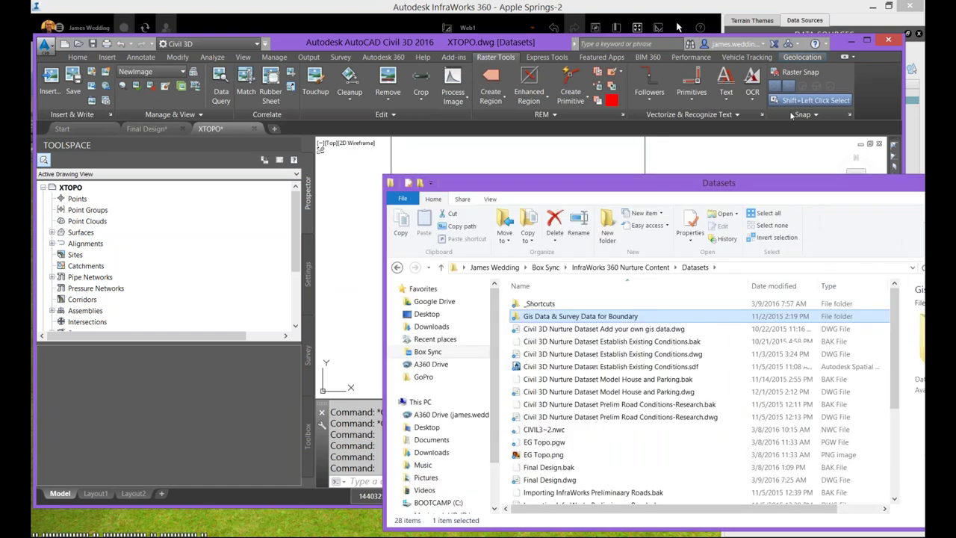
Step: Select EG Topo.png in the Datasets folder and drag it out toward InfraWorks
scroll(478, 345, "down", 4)
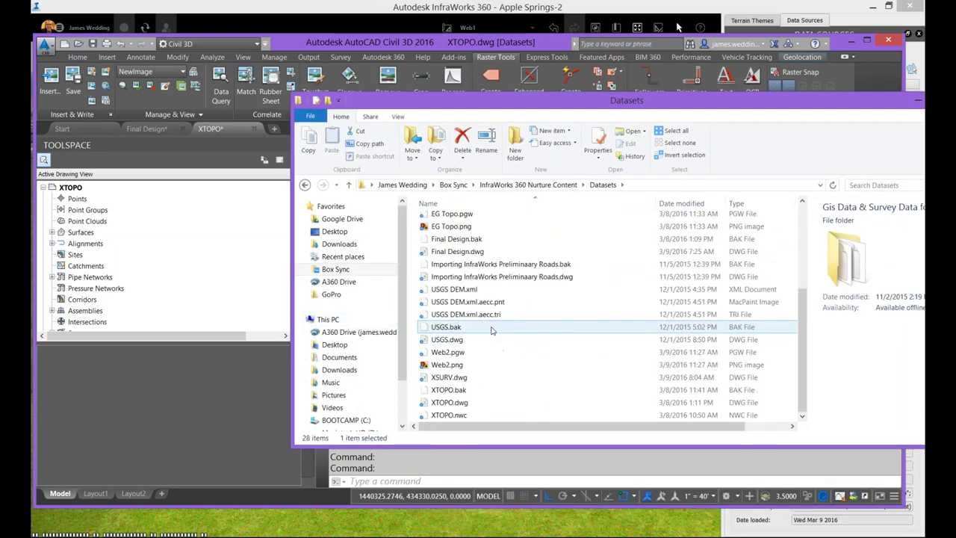
left_click(448, 339)
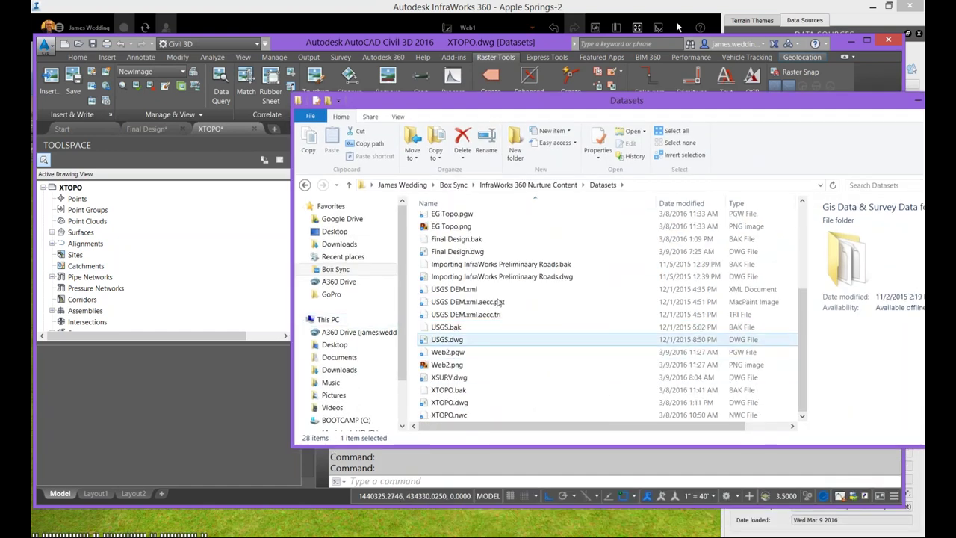
left_click(468, 227)
scroll(511, 277, "up", 1)
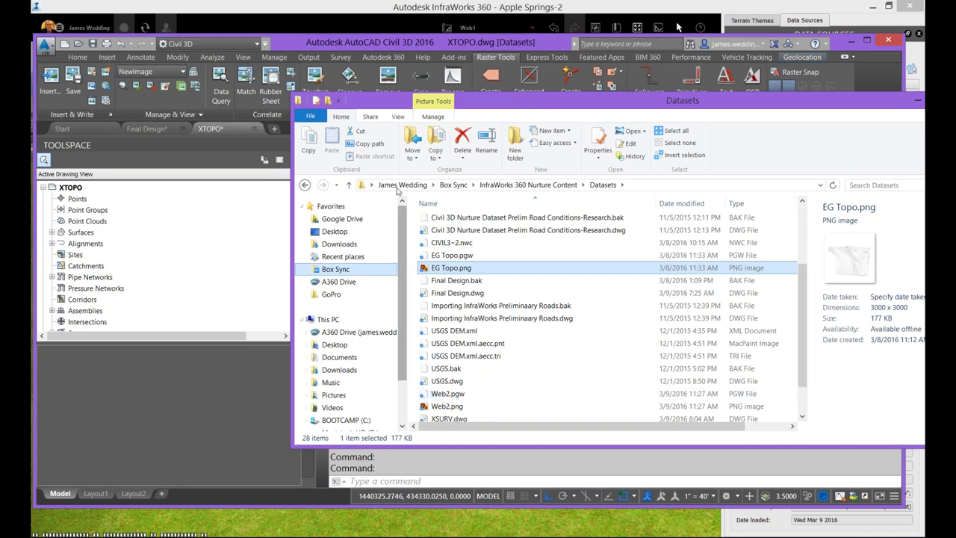
left_click_drag(476, 101, 955, 105)
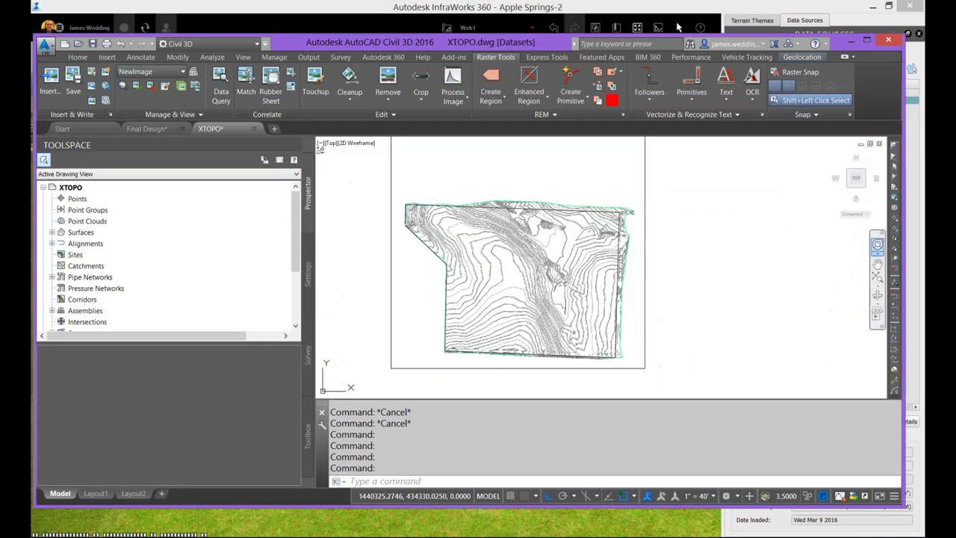
Step: Drop EG Topo.png into the model as ground imagery in MO83-CF and refresh
left_click(398, 10)
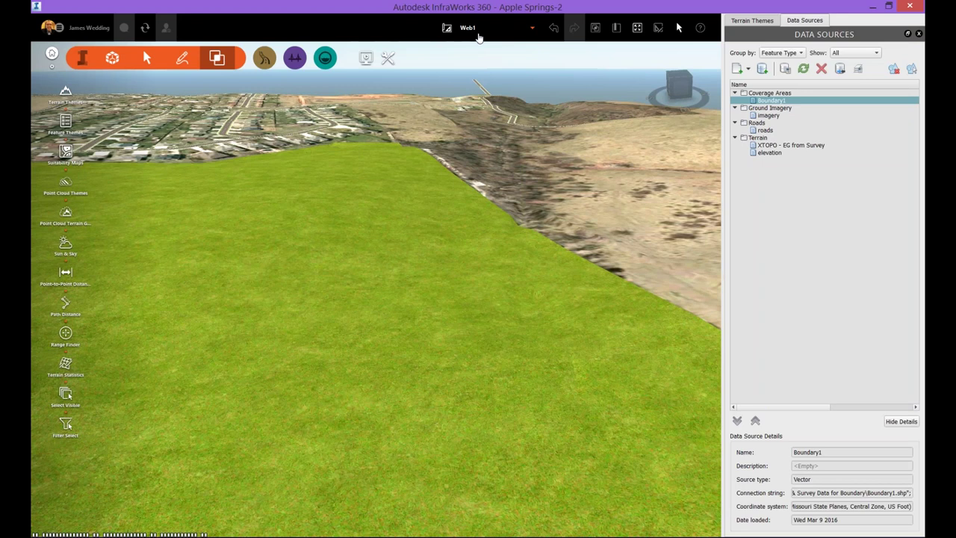
scroll(463, 309, "up", 5)
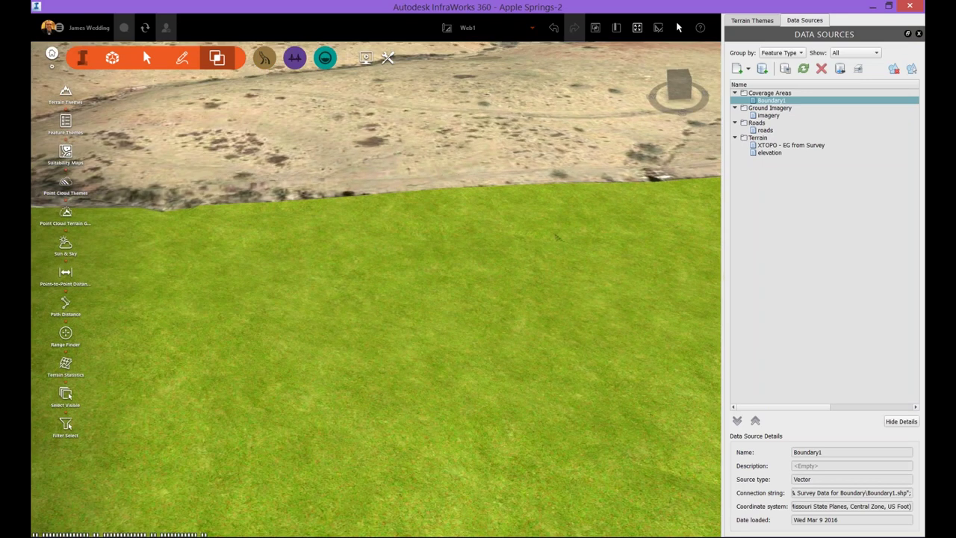
left_click_drag(955, 339, 316, 336)
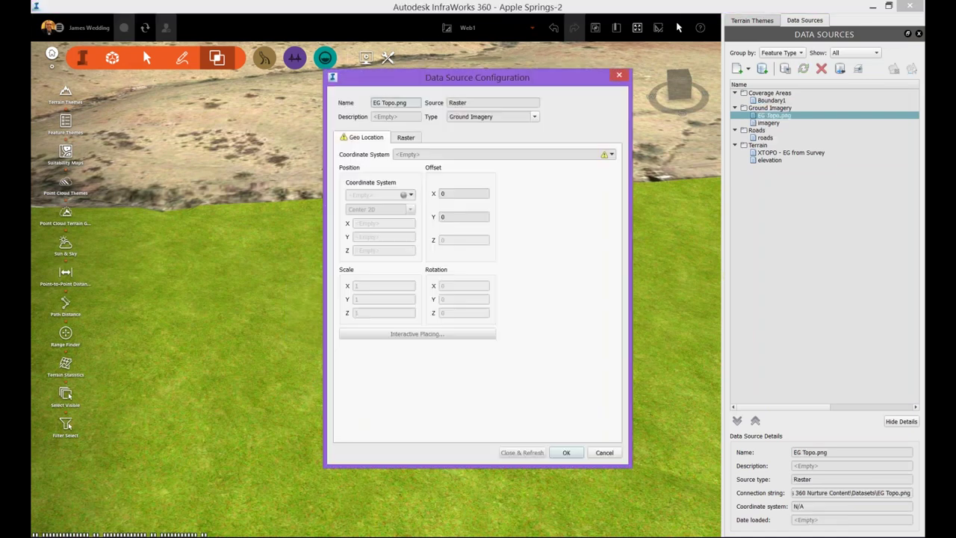
left_click(611, 154)
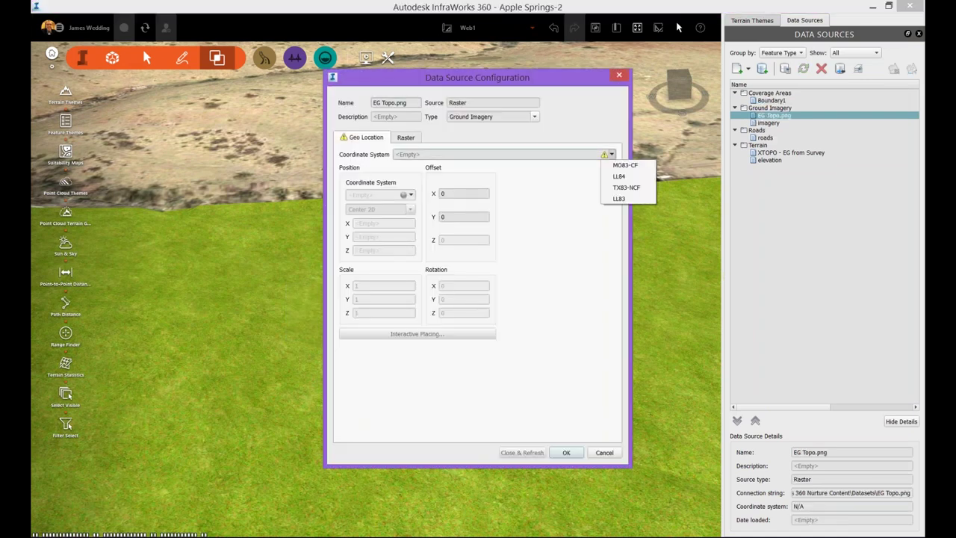
left_click(626, 165)
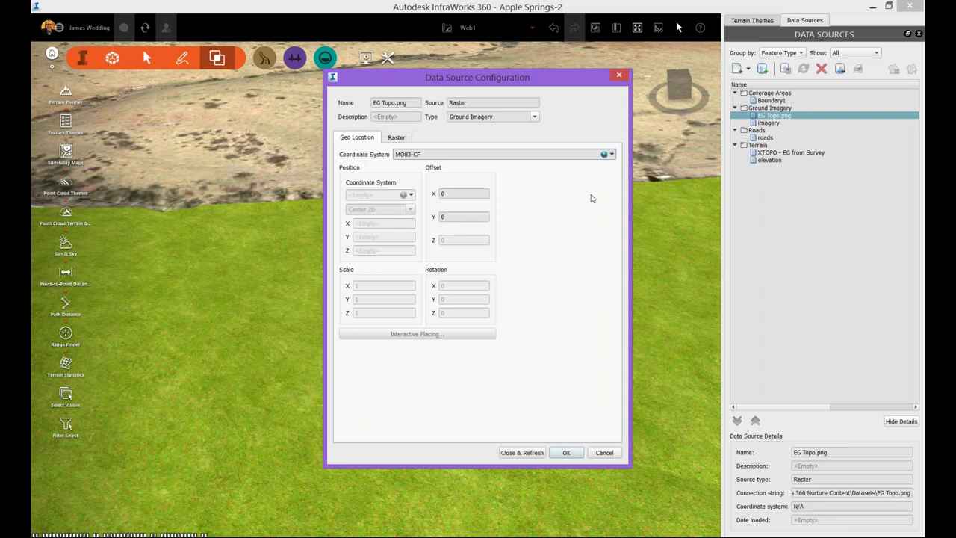
left_click(531, 453)
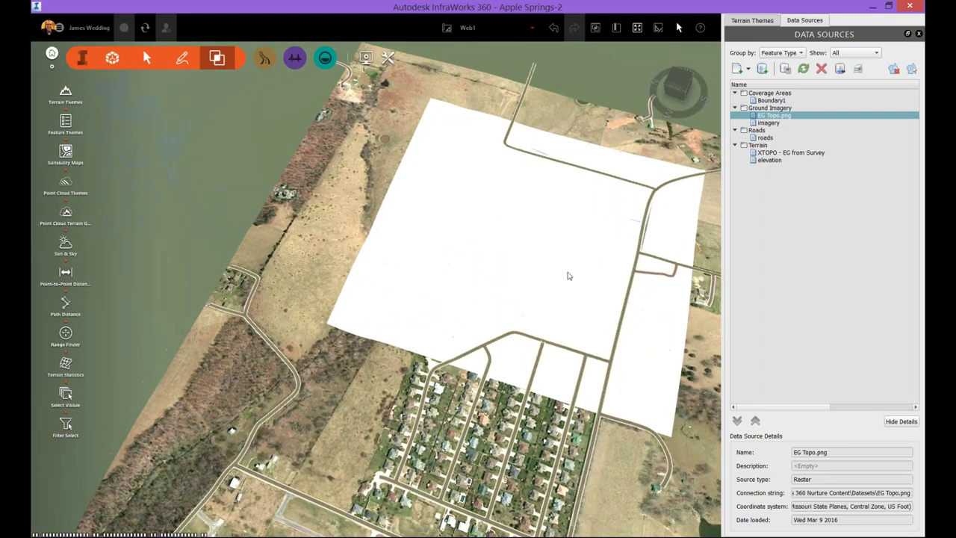
Step: Give EG Topo.png a Raster colour mask of screen-picked white, then refresh the model
scroll(506, 299, "up", 5)
scroll(469, 301, "up", 3)
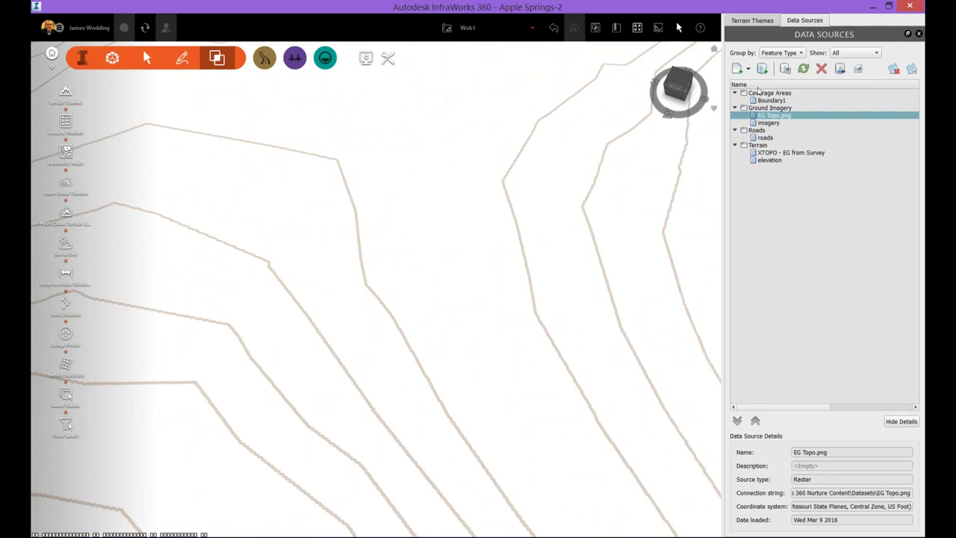
left_click(777, 118)
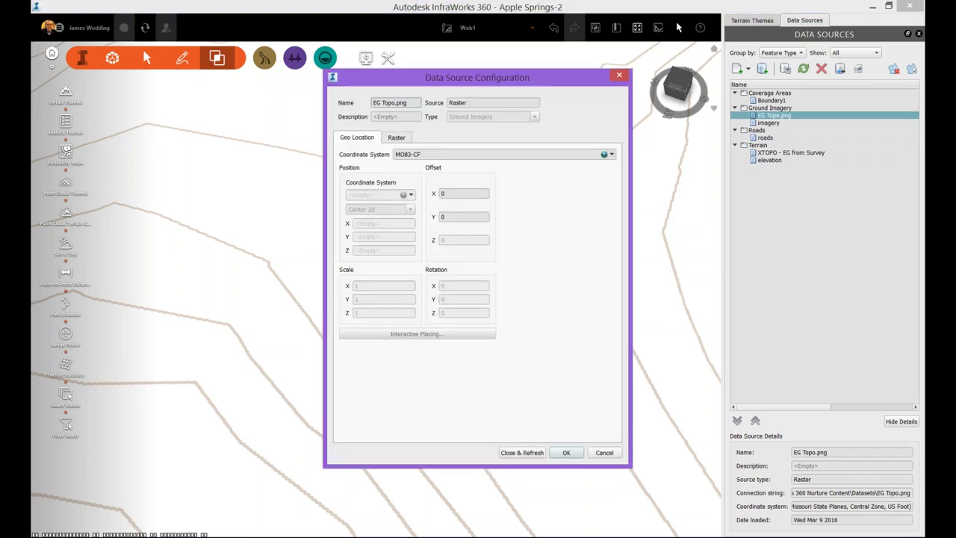
left_click(396, 138)
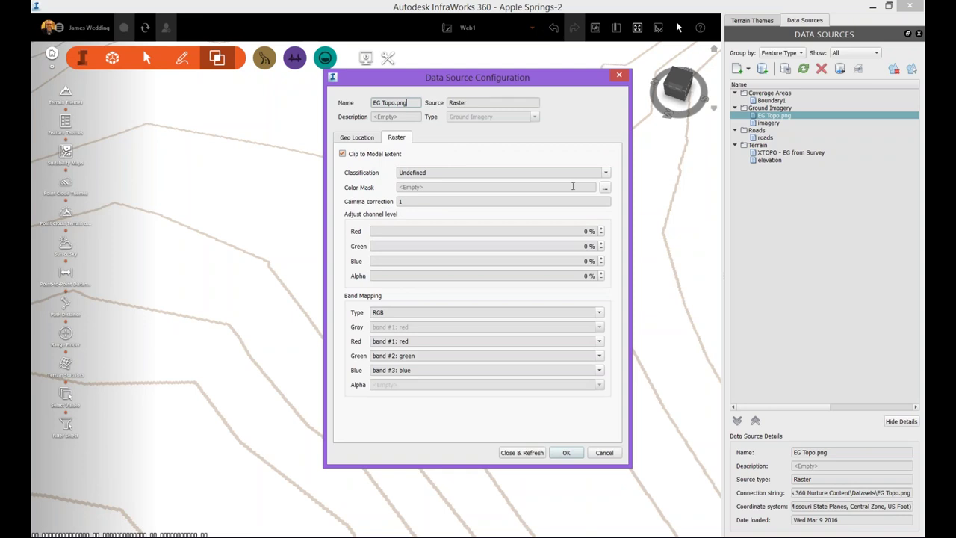
left_click(605, 189)
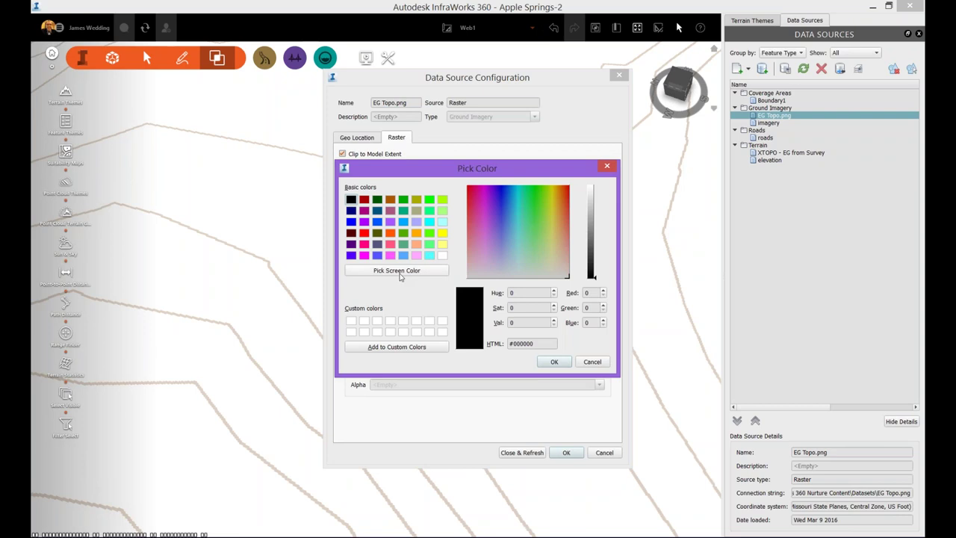
left_click(399, 271)
left_click(264, 329)
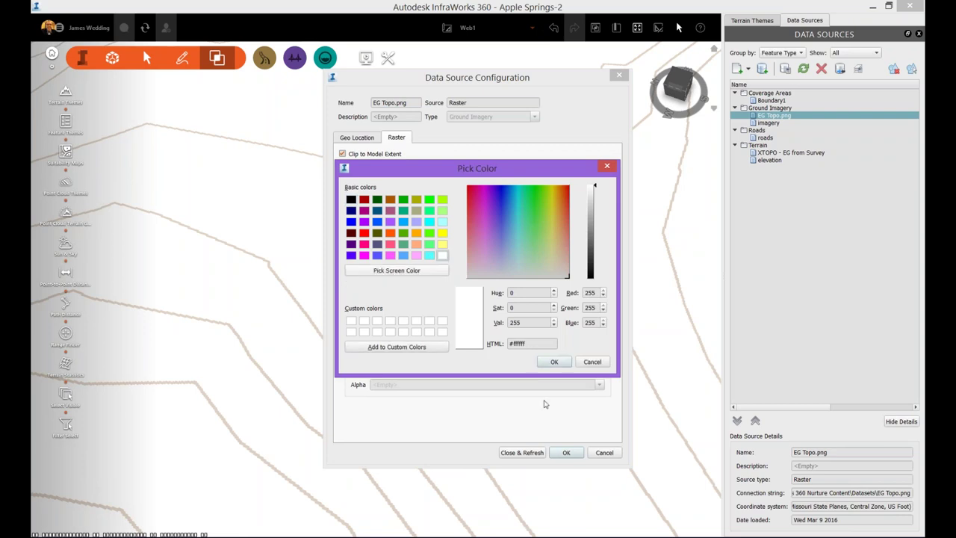
left_click(554, 362)
left_click(522, 453)
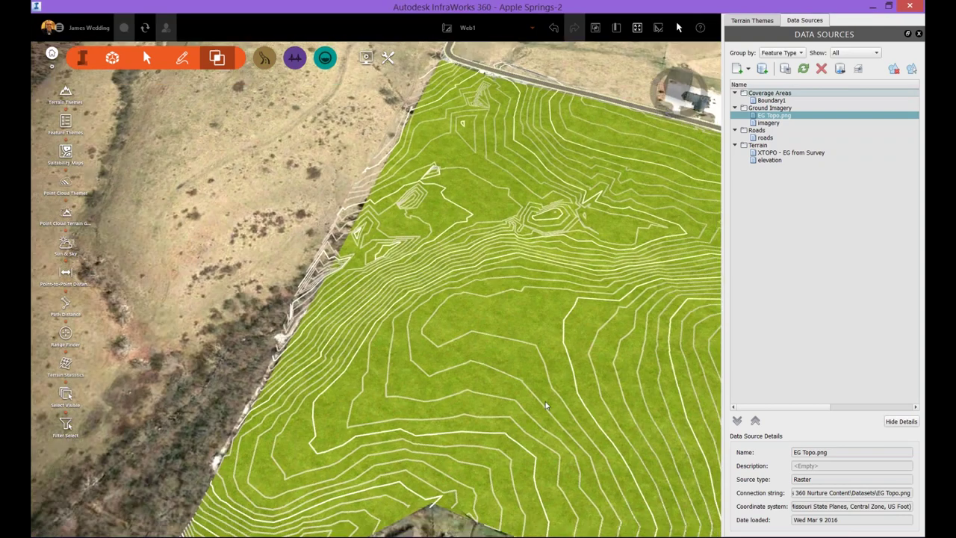
middle_click_drag(545, 406, 418, 372, "shift")
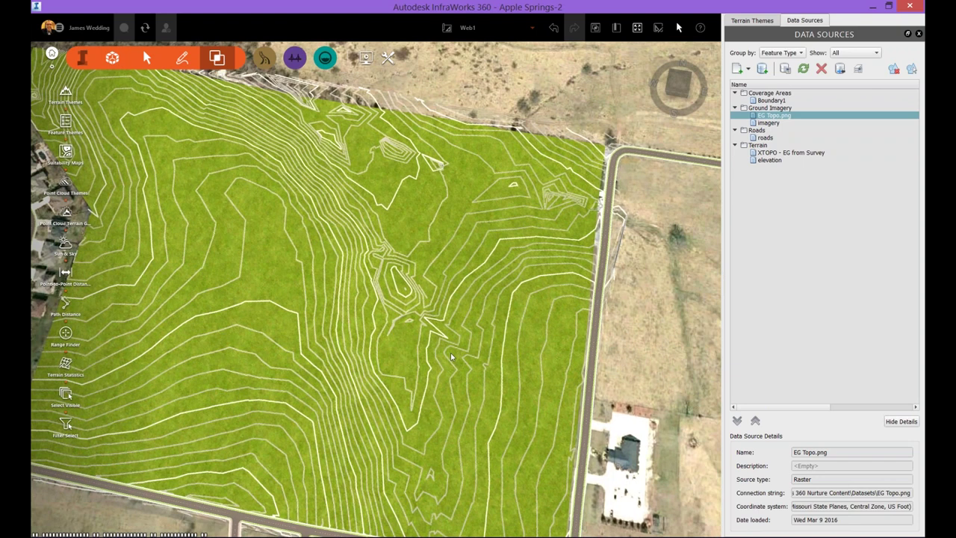
middle_click_drag(480, 359, 616, 352)
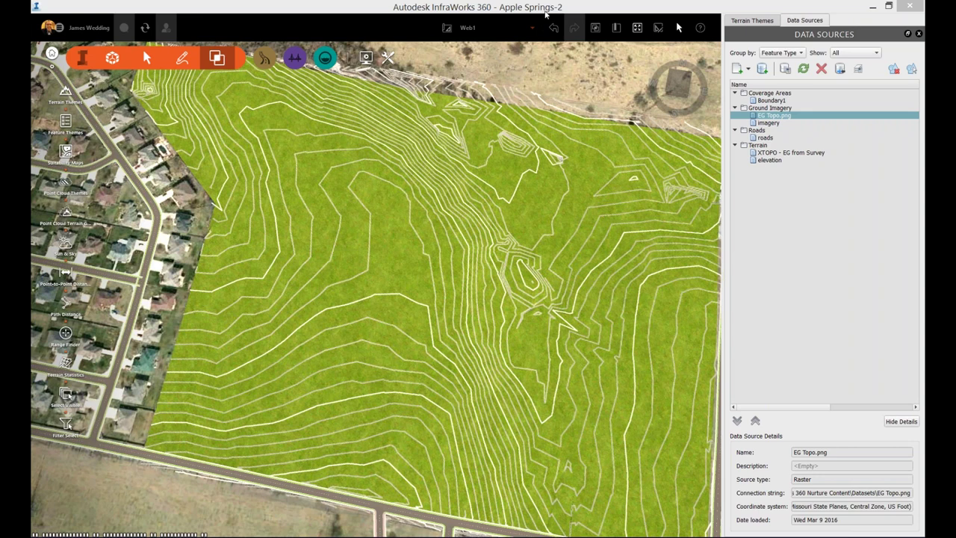
Step: Switch to the Watershed proposal to review it
left_click(469, 29)
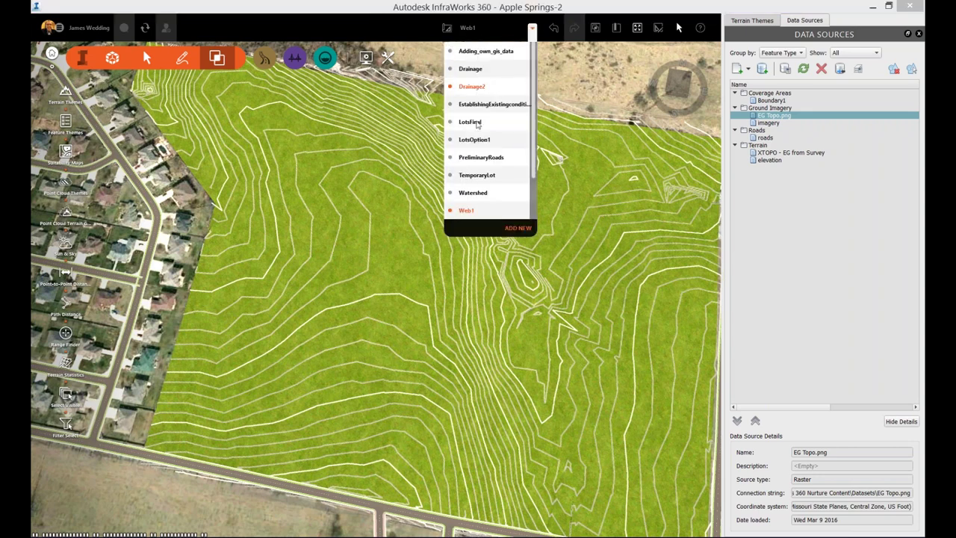
scroll(493, 186, "down", 1)
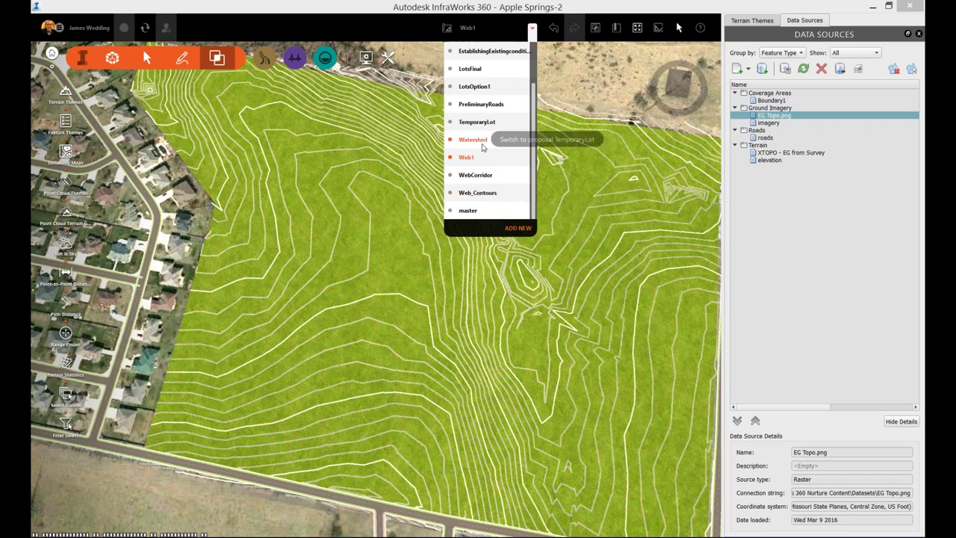
left_click(483, 142)
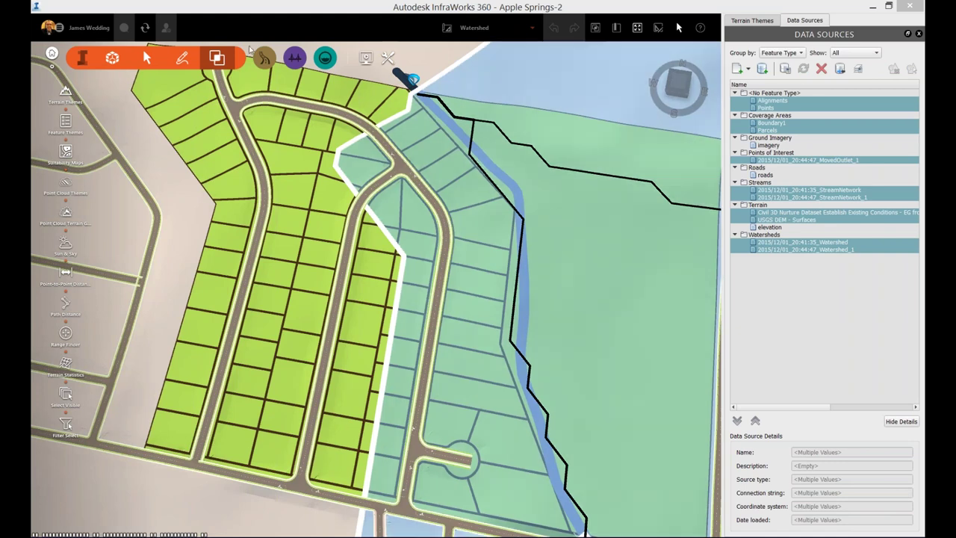
Step: Switch to the Web_Contours proposal showing the draped contour imagery
left_click(475, 28)
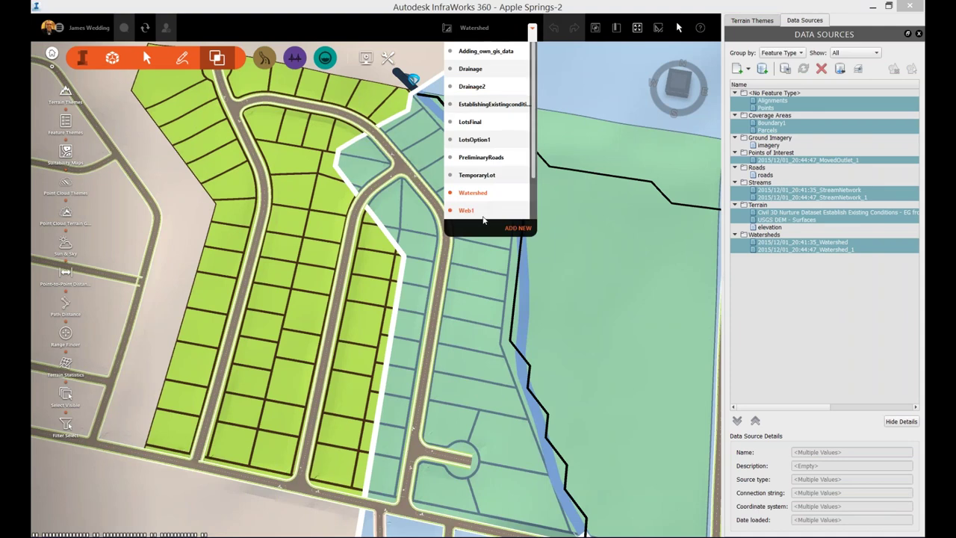
scroll(483, 206, "down", 1)
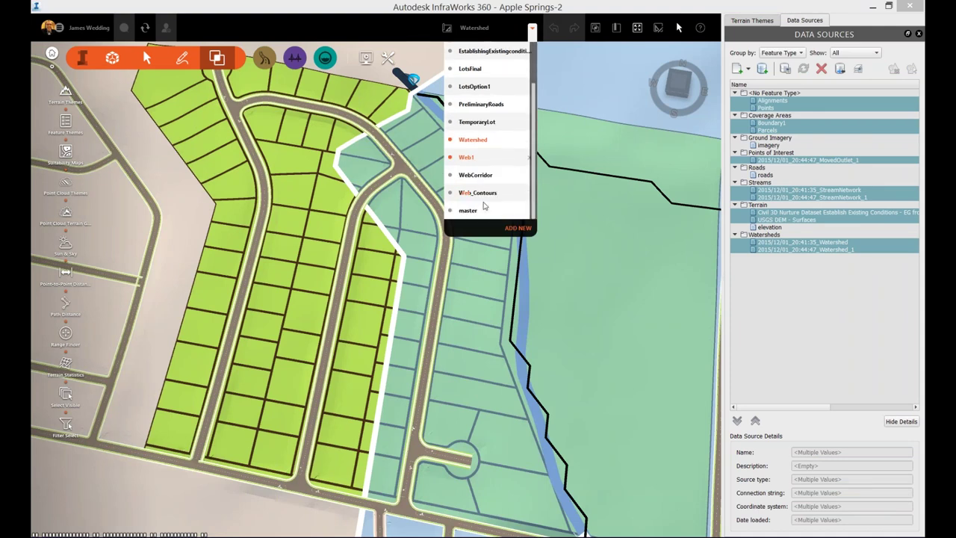
left_click(486, 205)
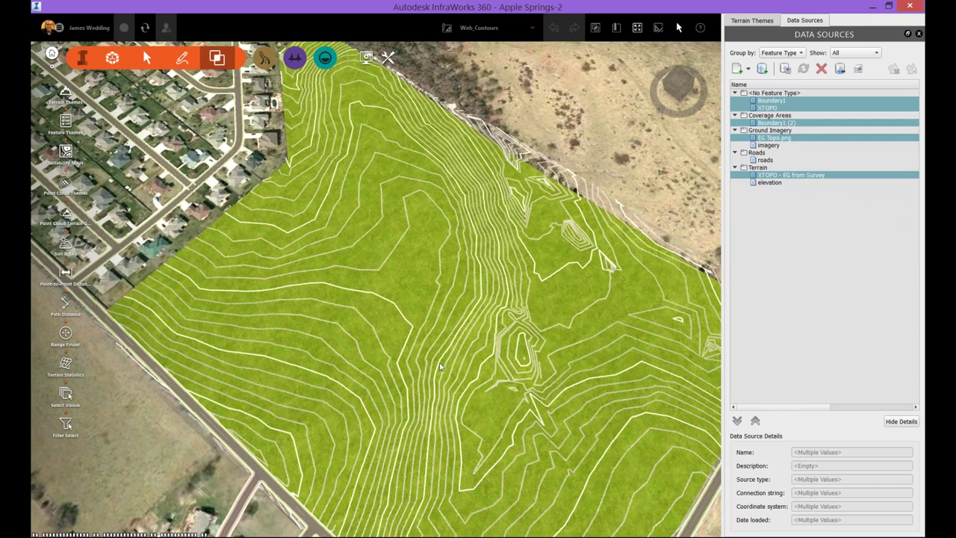
Step: Zoom in on the draped contours and orbit so the contour parcel sits square
scroll(441, 366, "up", 5)
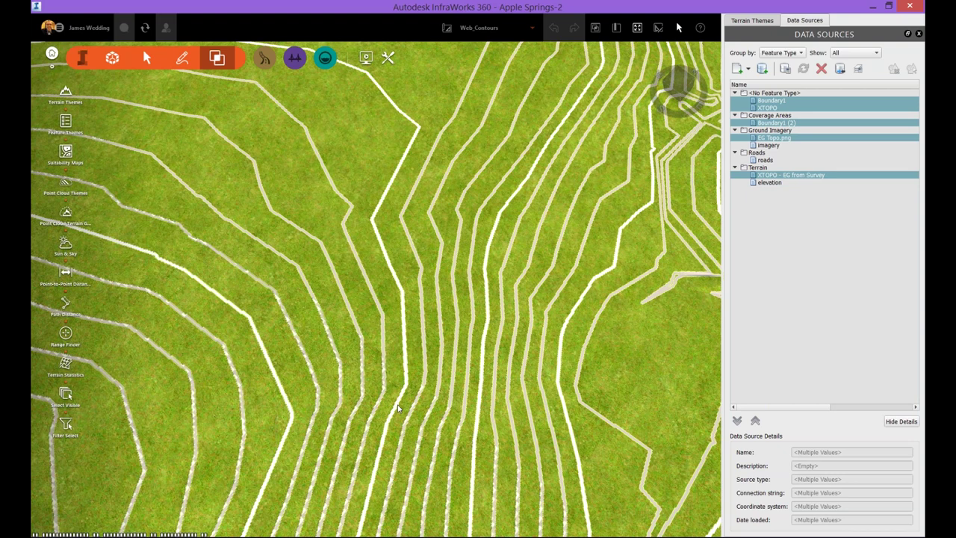
scroll(467, 349, "down", 5)
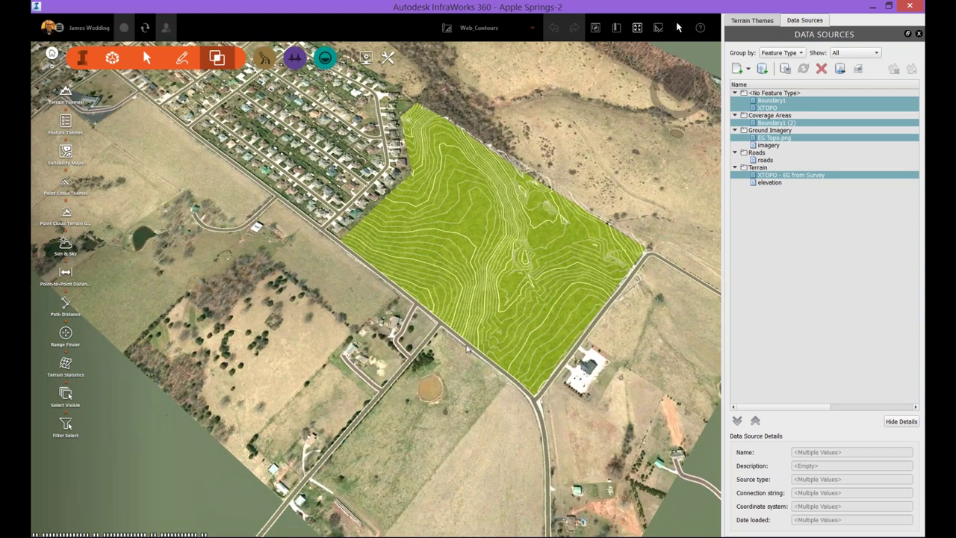
middle_click_drag(468, 349, 506, 407)
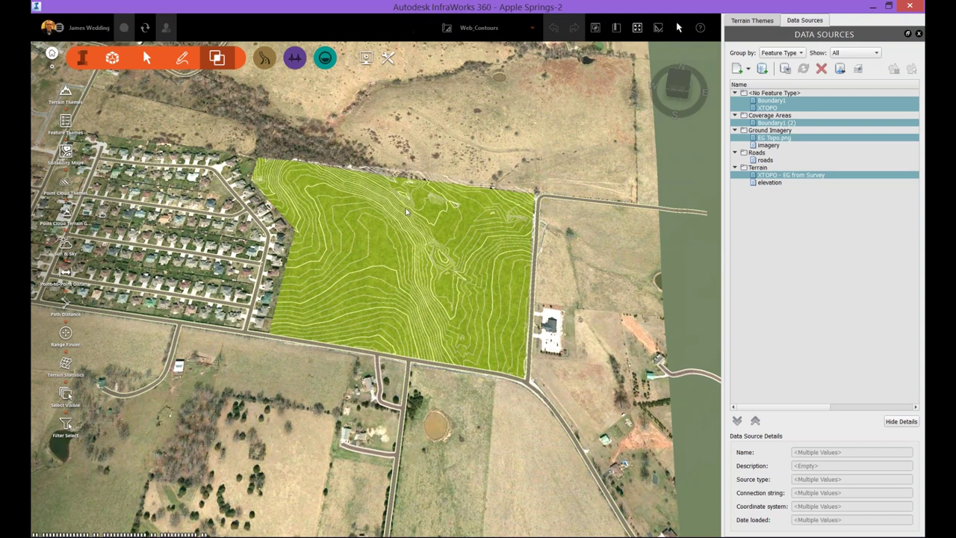
scroll(407, 249, "up", 1)
scroll(408, 249, "up", 1)
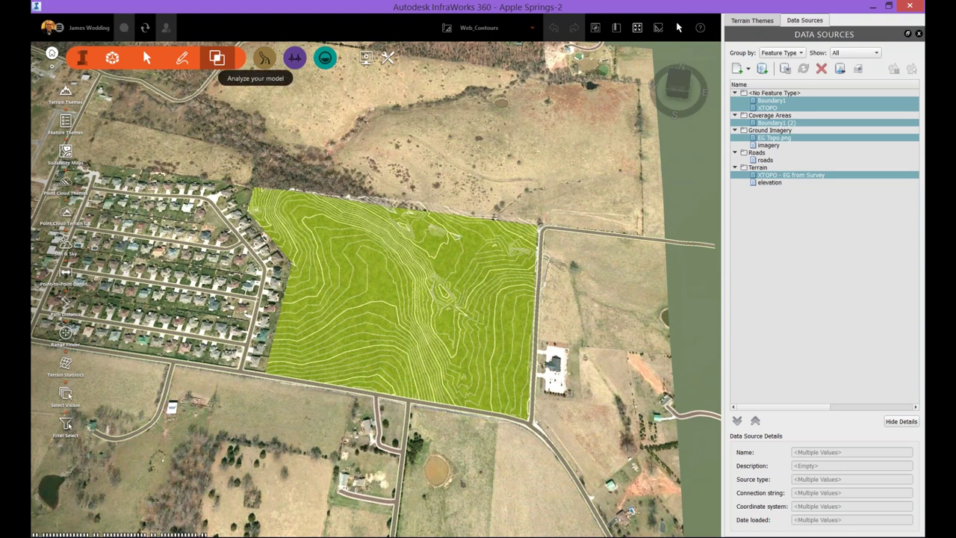
Step: Create a cloud-based watershed from an outlet point on the contour parcel, then zoom out
left_click(326, 58)
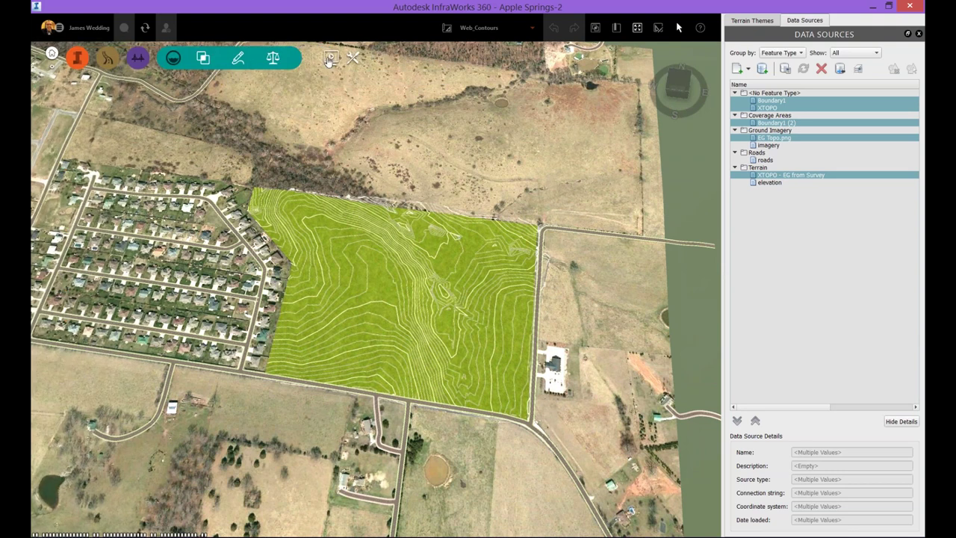
left_click(203, 58)
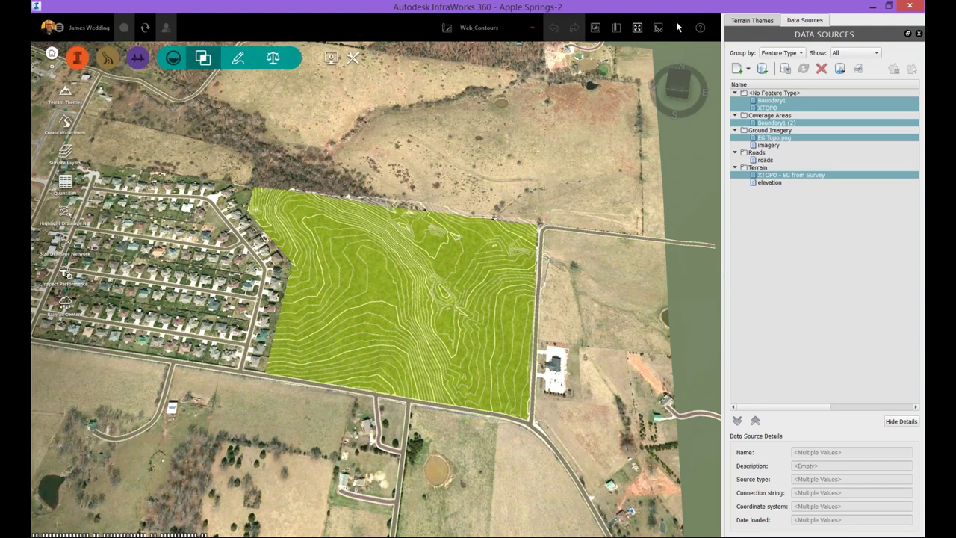
left_click(65, 123)
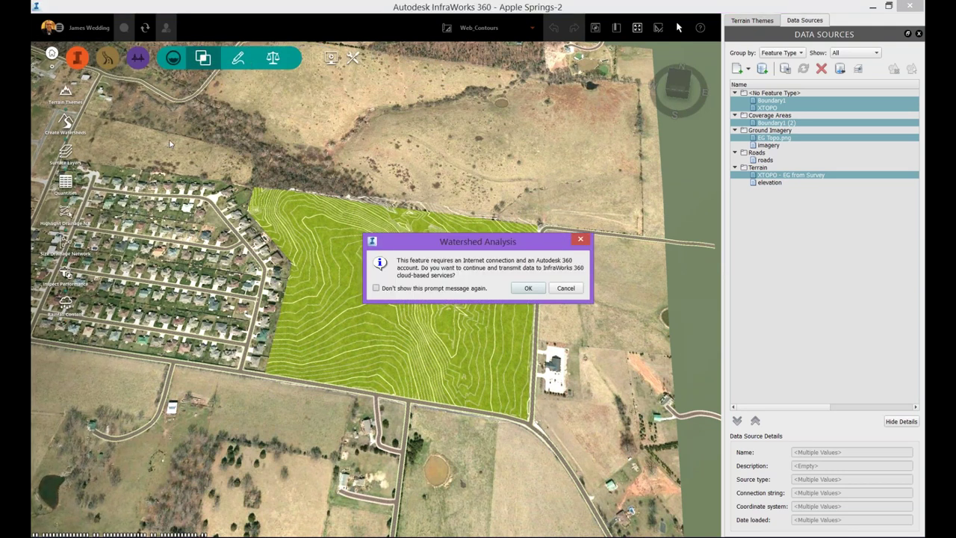
left_click(528, 288)
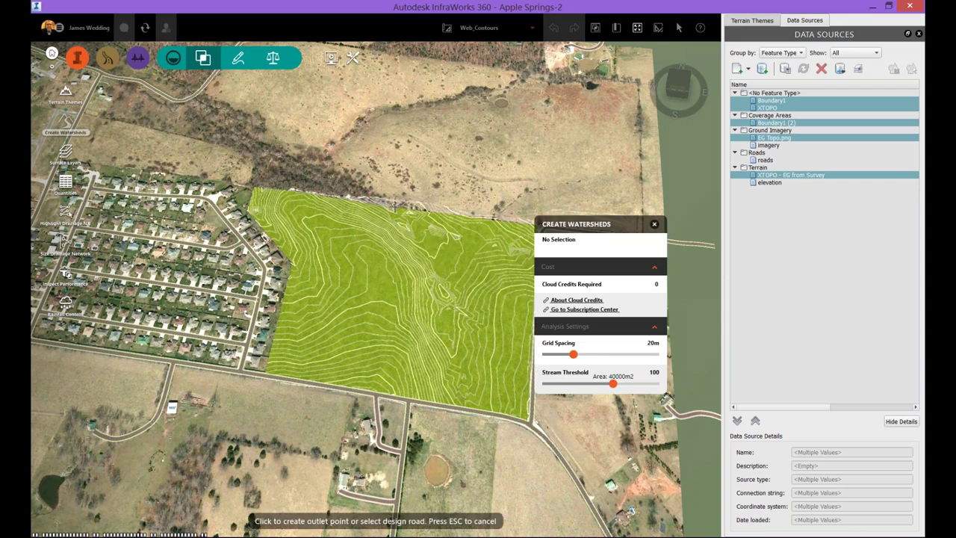
left_click(392, 203)
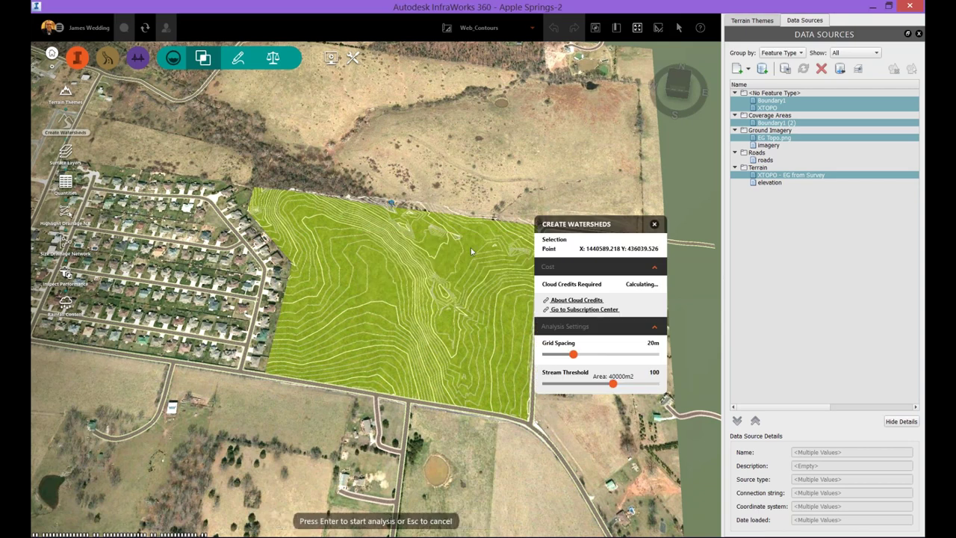
key("Return")
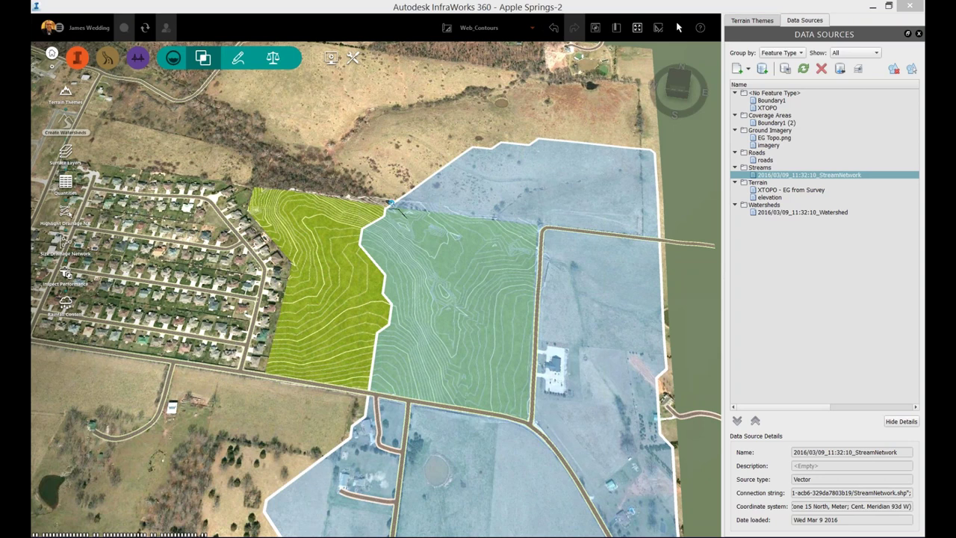
left_click(571, 287)
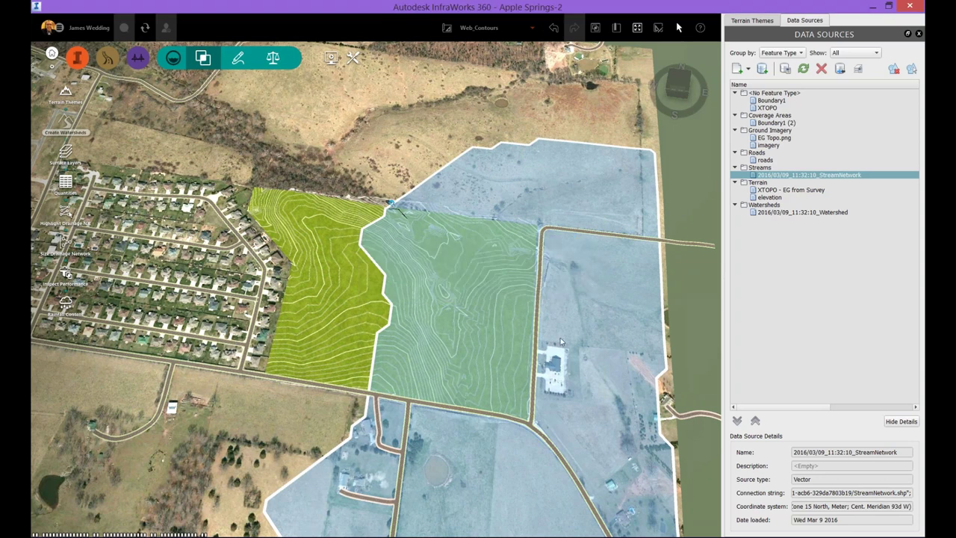
scroll(558, 421, "down", 2)
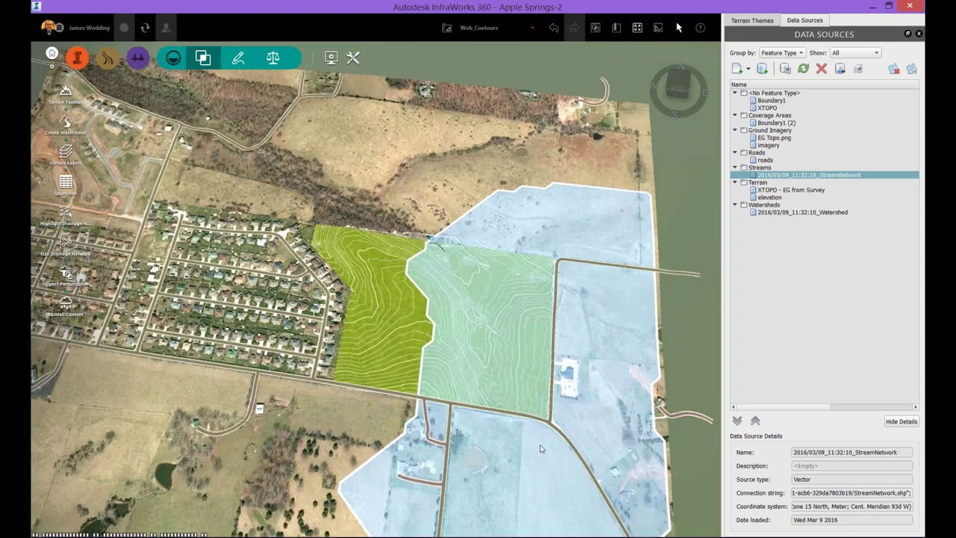
scroll(583, 424, "down", 3)
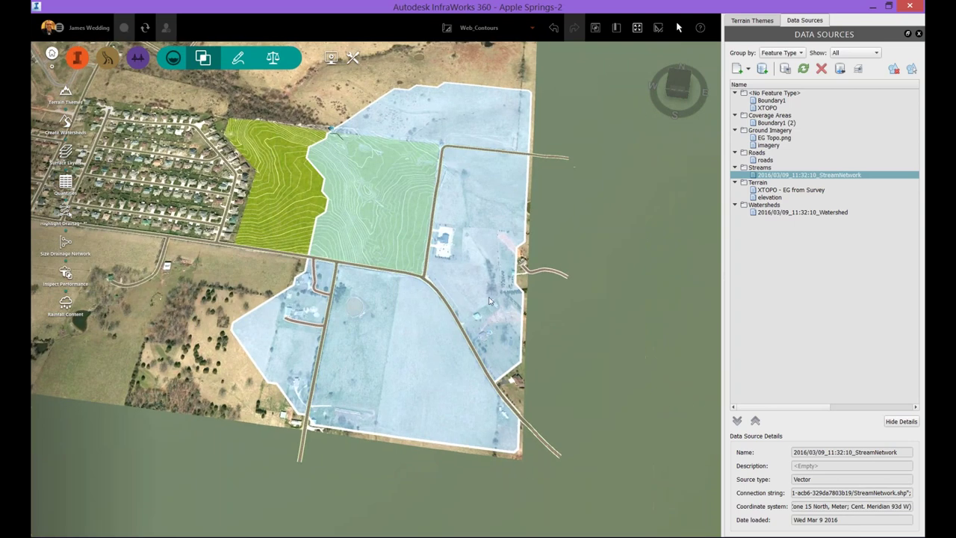
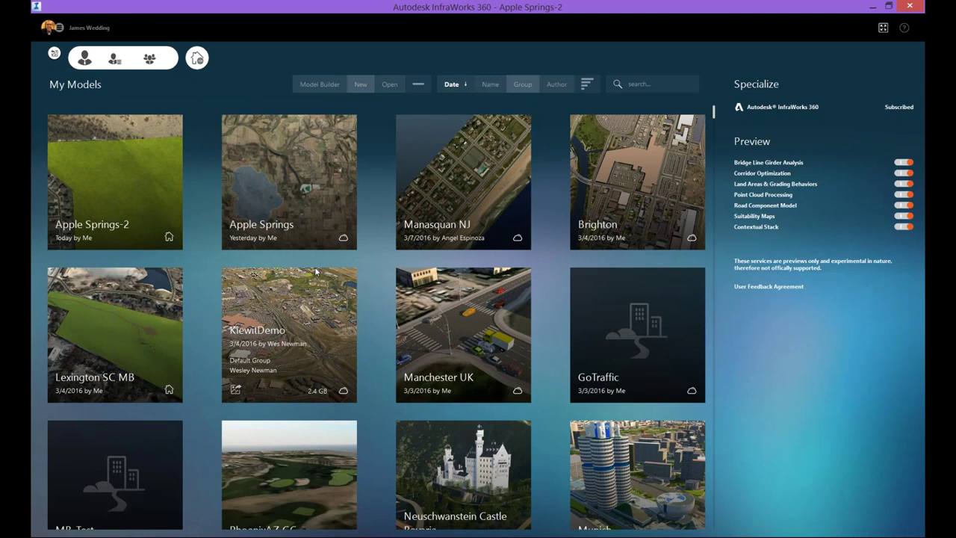
Step: Open the Apple Springs model tile from the My Models page
left_click(295, 163)
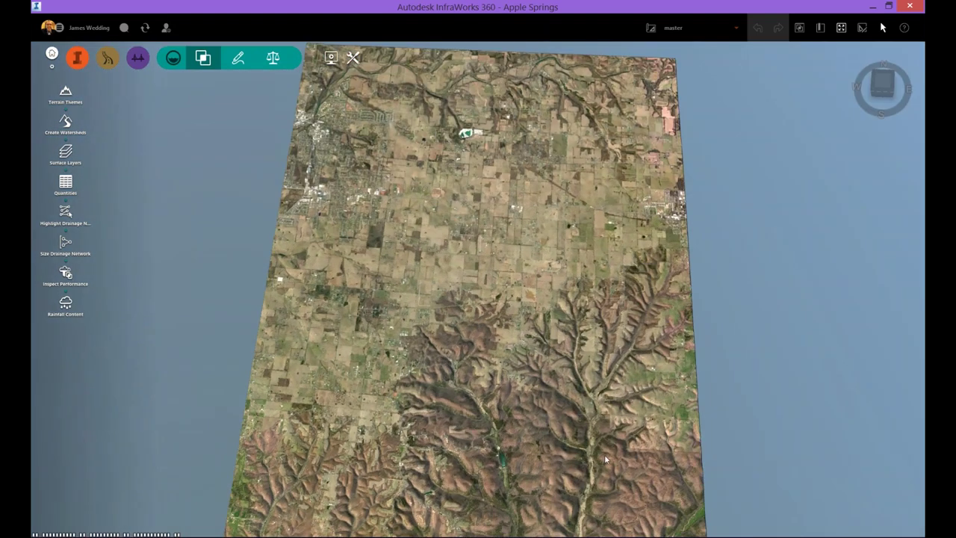
Step: Fly to the 'our site' bookmark and zoom in on the site
left_click(819, 28)
left_click(762, 88)
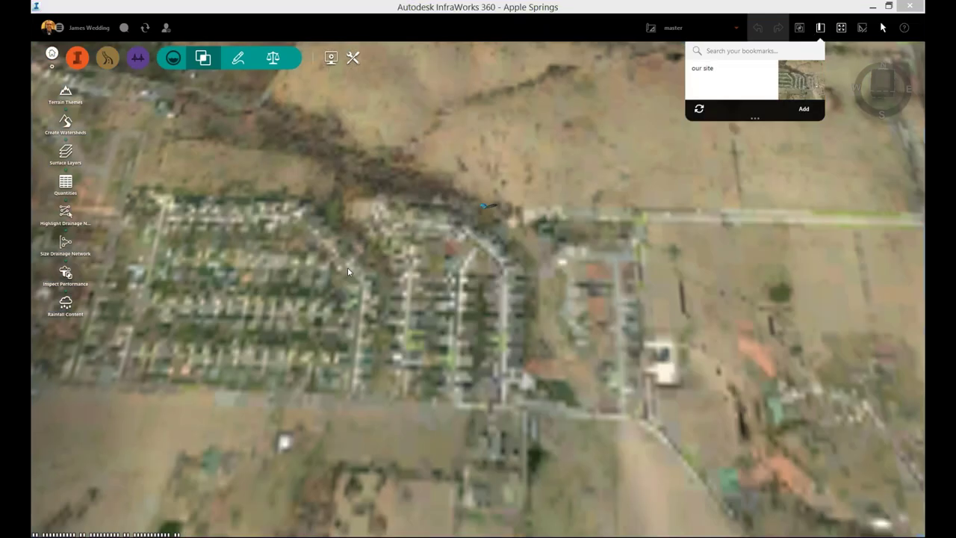
scroll(454, 309, "down", 5)
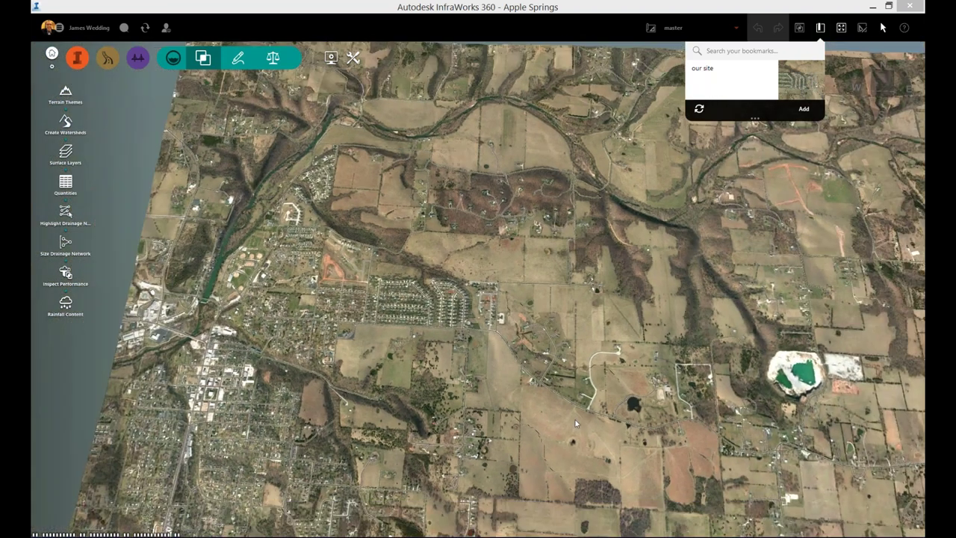
left_click_drag(519, 335, 512, 324)
Step: Adjust the zoom and switch the model to the Watershed proposal
scroll(512, 324, "down", 5)
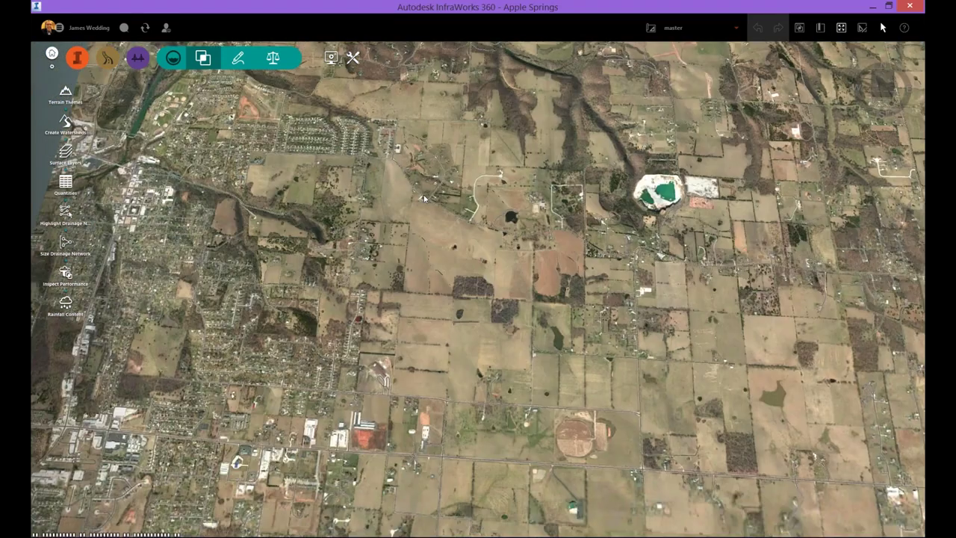
scroll(481, 348, "down", 2)
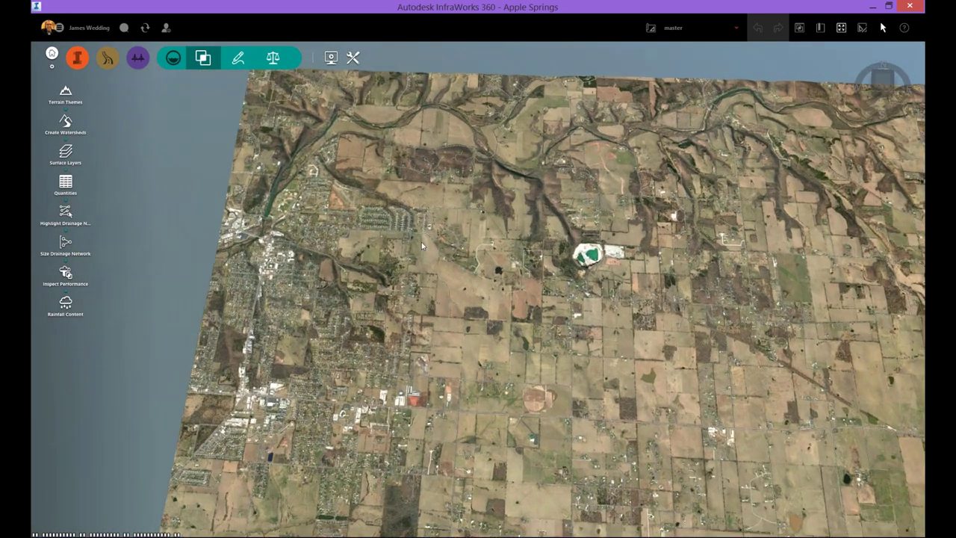
scroll(421, 242, "up", 6)
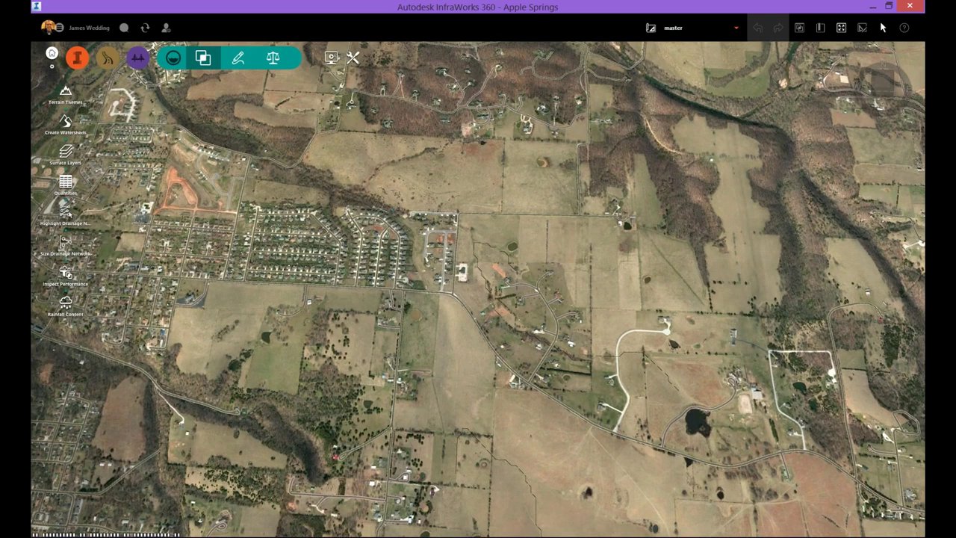
left_click(687, 28)
left_click(680, 47)
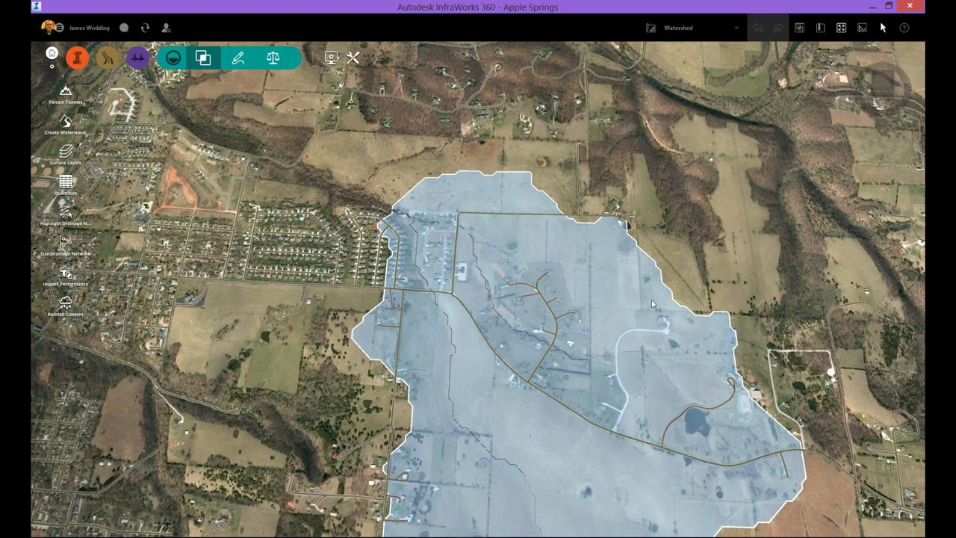
Step: Pan and zoom out from the watershed, then return to the My Models home screen
left_click_drag(692, 374, 637, 314)
scroll(637, 313, "down", 5)
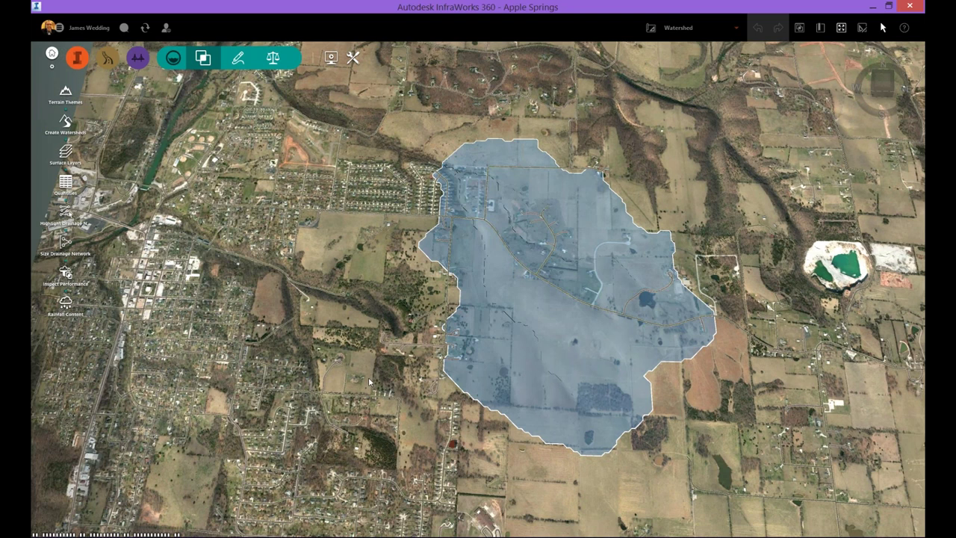
mouse_move(295, 535)
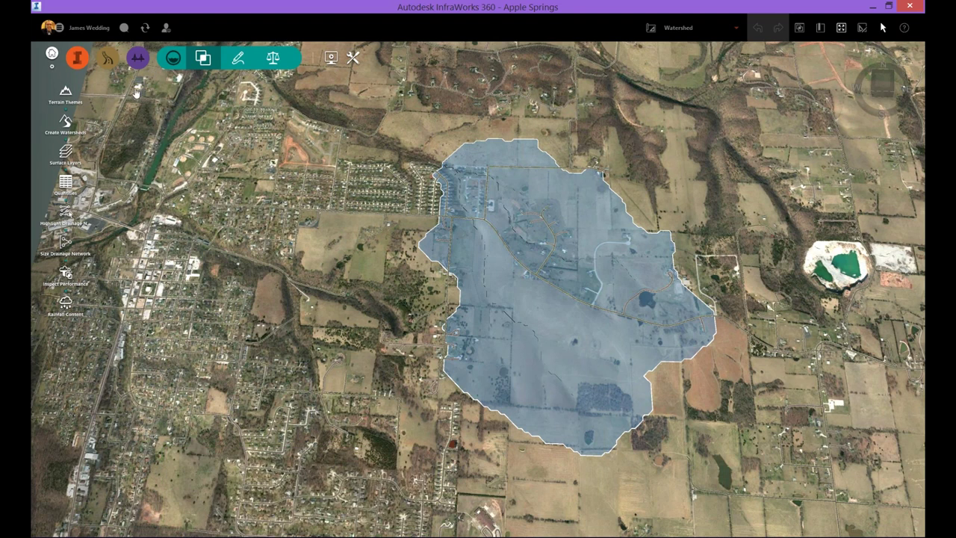
left_click(52, 56)
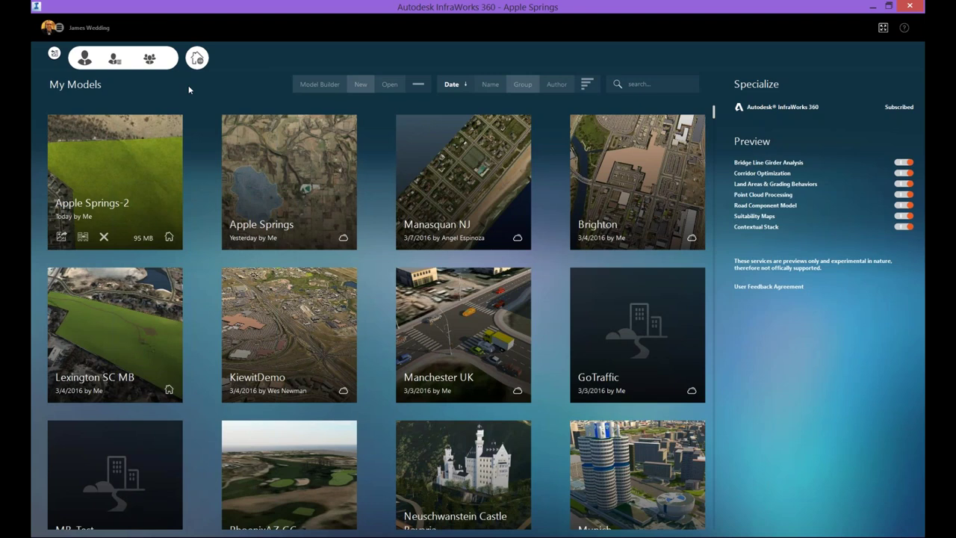
Step: Bring the XTOPO.dwg drawing in Civil 3D forward and cancel its running command
mouse_move(294, 537)
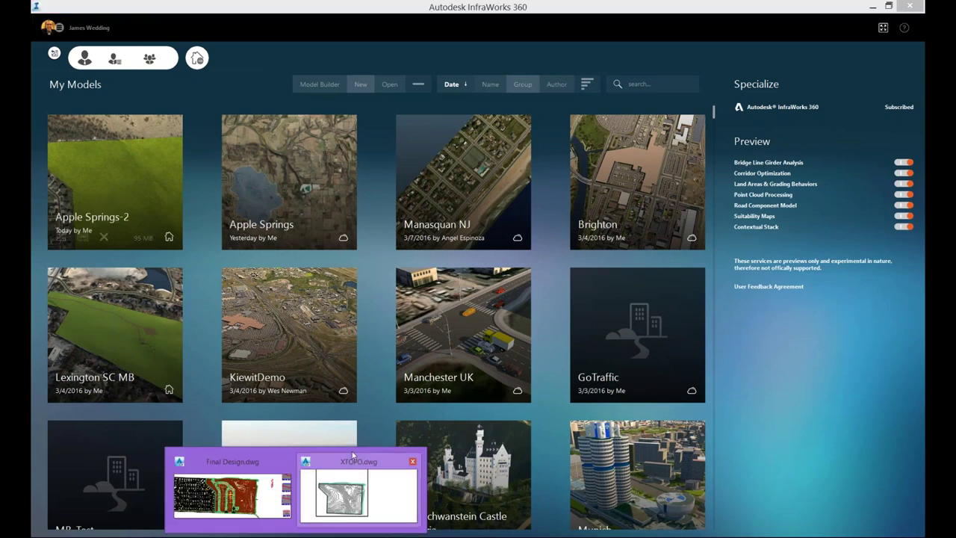
left_click(354, 489)
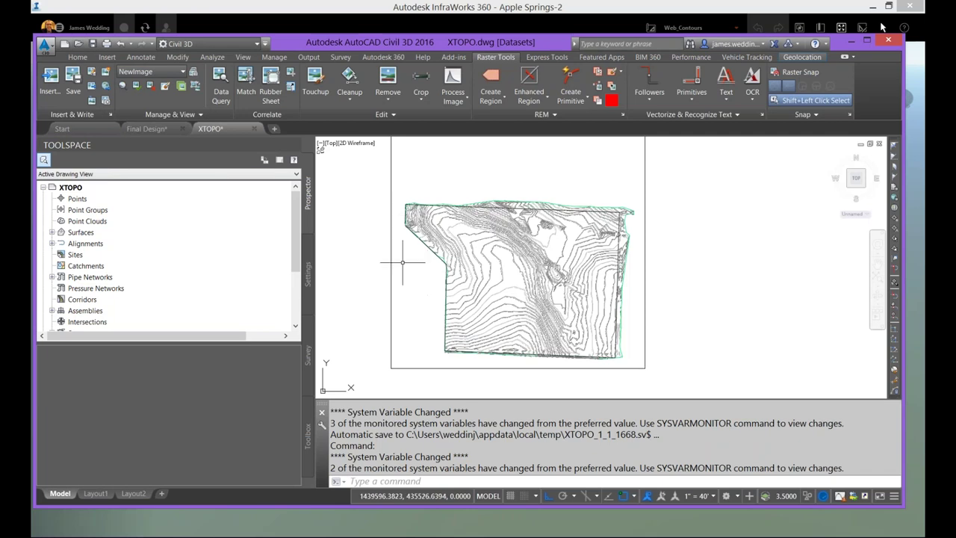
key("Escape")
key("Escape")
Step: Open USGS.dwg in Civil 3D and pan and zoom around the drawing
left_click(79, 44)
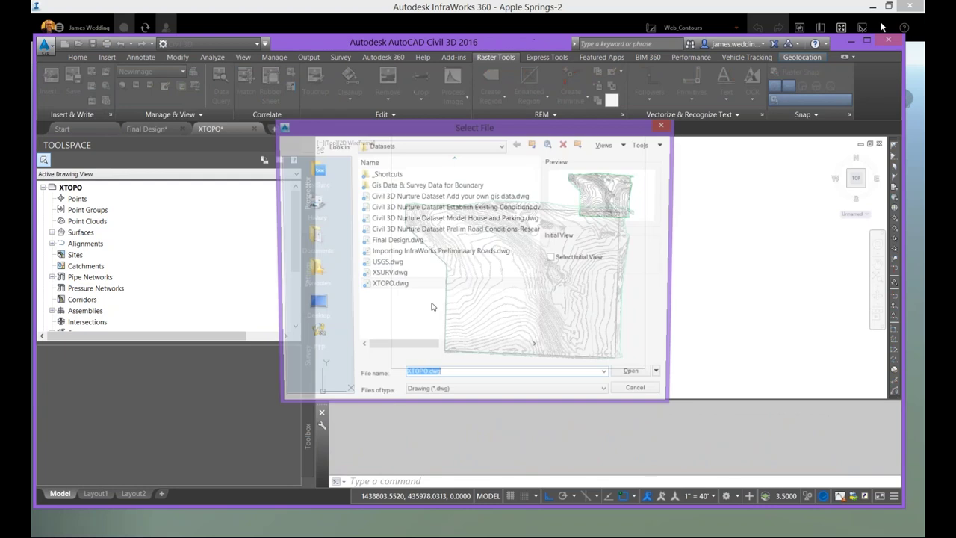
left_click(401, 264)
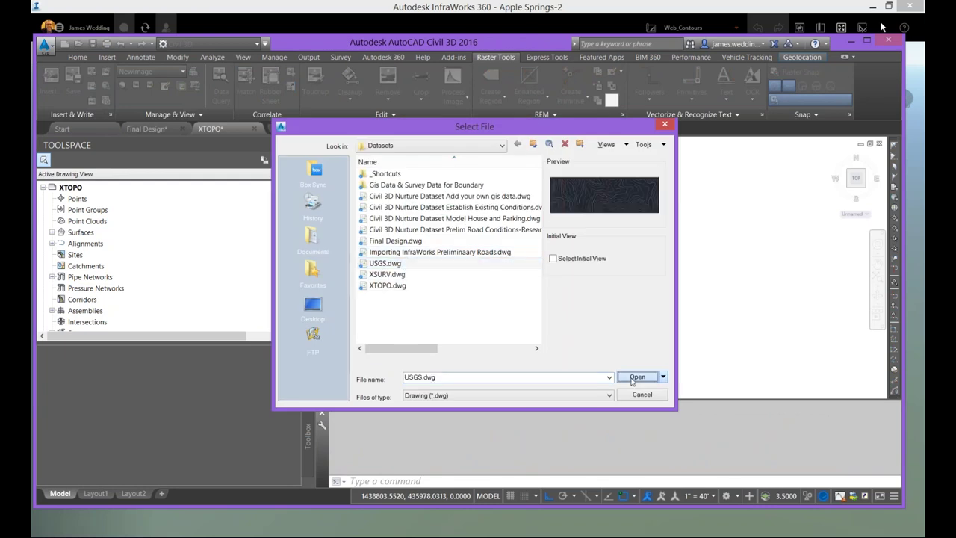
left_click(631, 380)
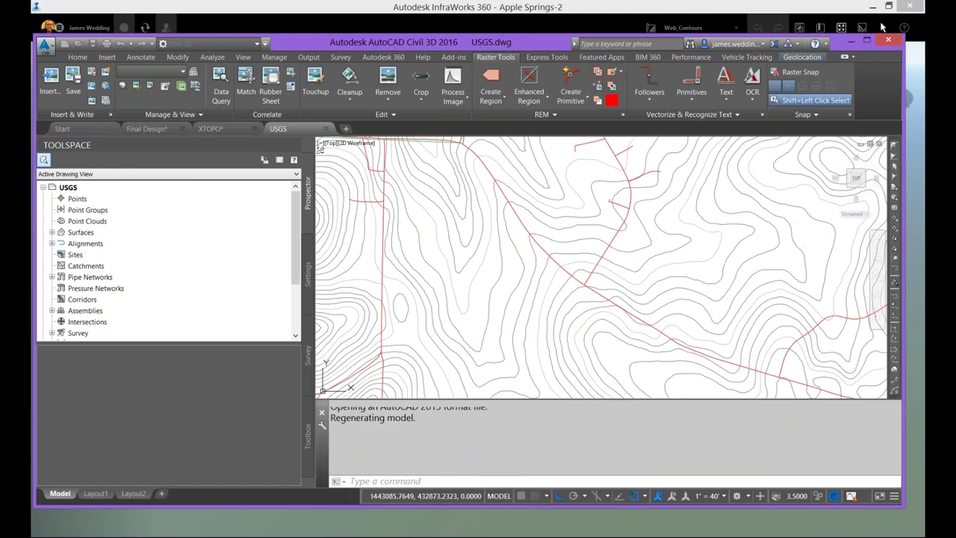
scroll(437, 317, "down", 4)
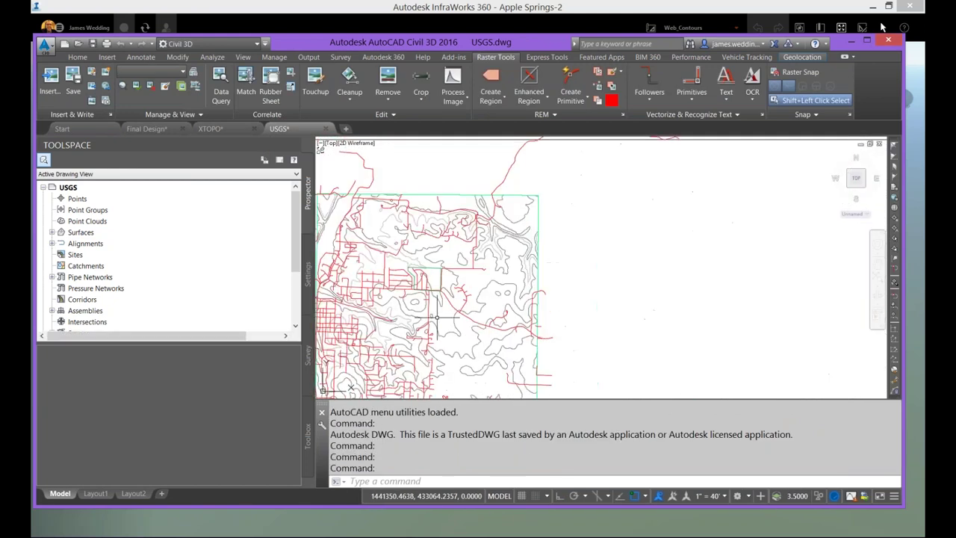
mouse_move(561, 335)
middle_mouse_down()
mouse_move(659, 291)
mouse_move(635, 285)
middle_mouse_up()
scroll(511, 228, "up", 6)
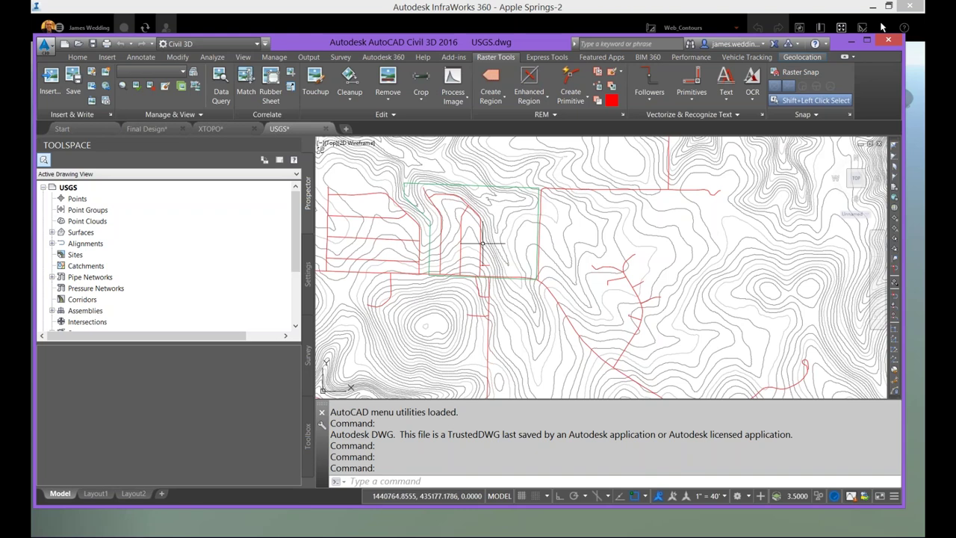
scroll(484, 255, "down", 1)
scroll(516, 334, "down", 3)
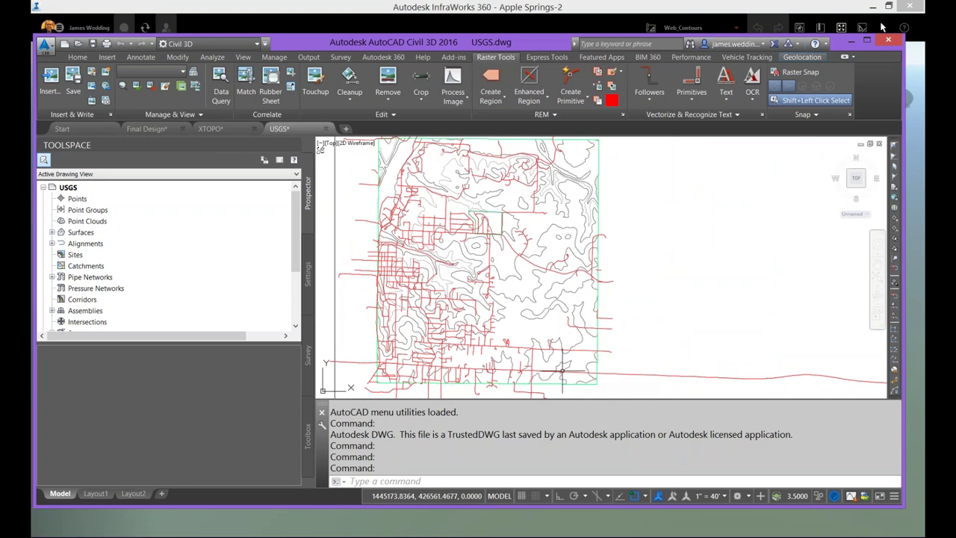
Step: Select the AIW_Existing_Ground surface from Toolspace Surfaces, then return to InfraWorks
mouse_move(562, 370)
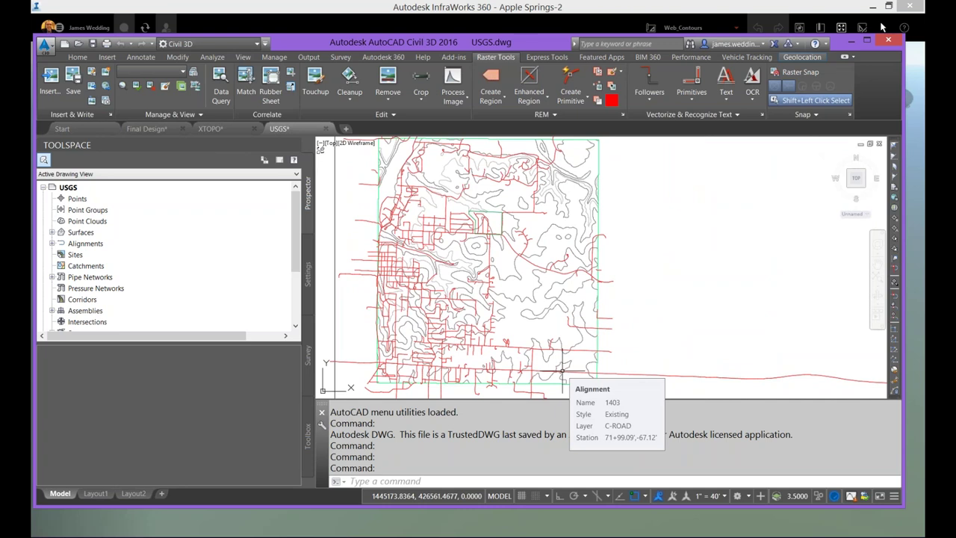
left_click(51, 232)
left_click(111, 245)
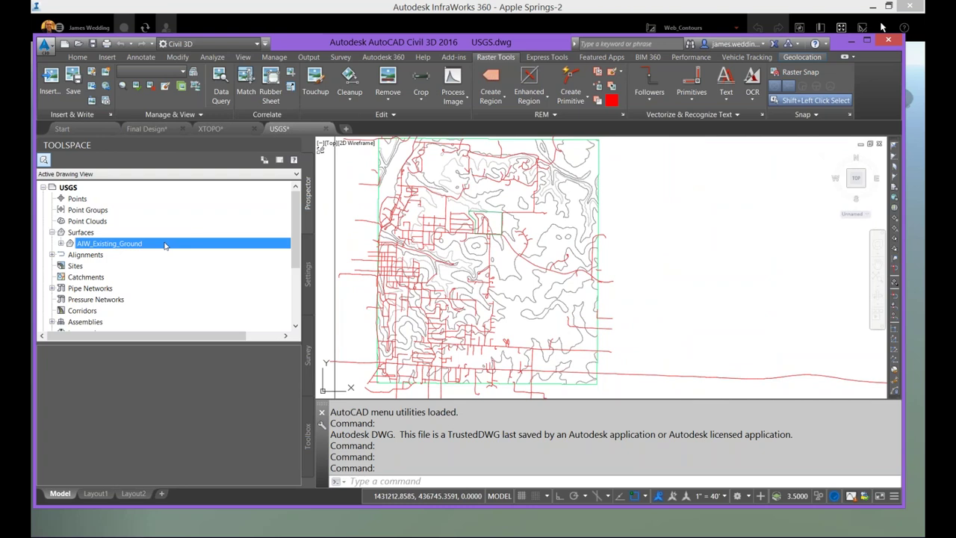
left_click(598, 183)
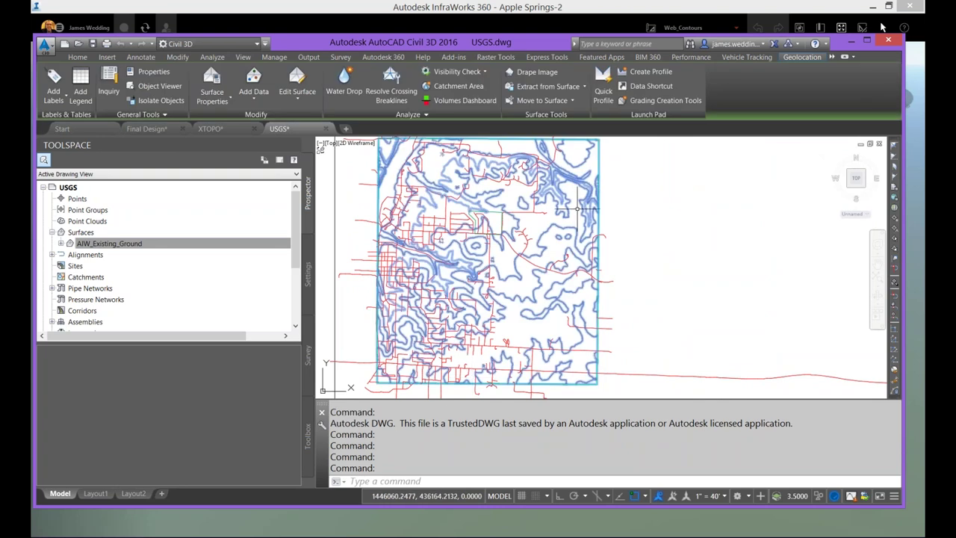
left_click(336, 531)
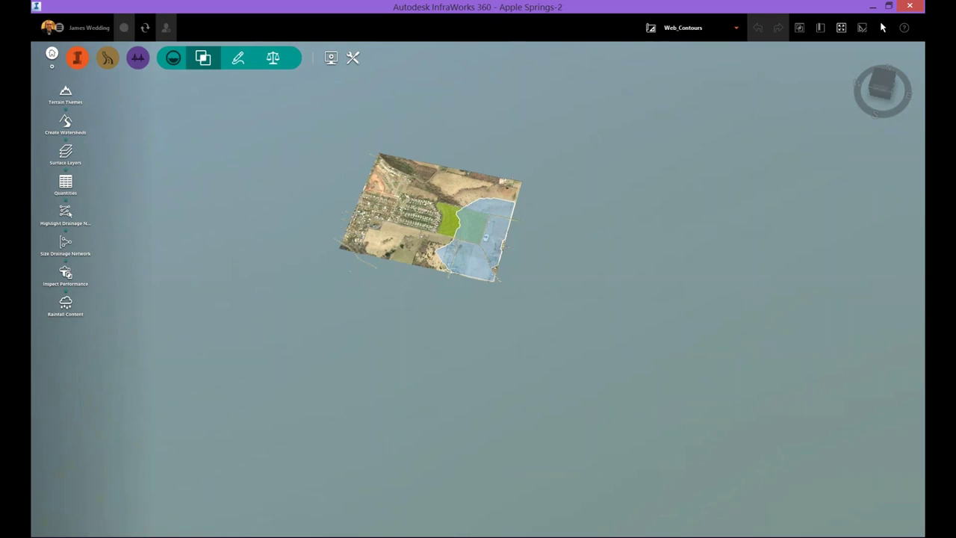
Step: Switch Apple Springs-2 to the Watershed proposal and select the left watershed area
left_click(696, 28)
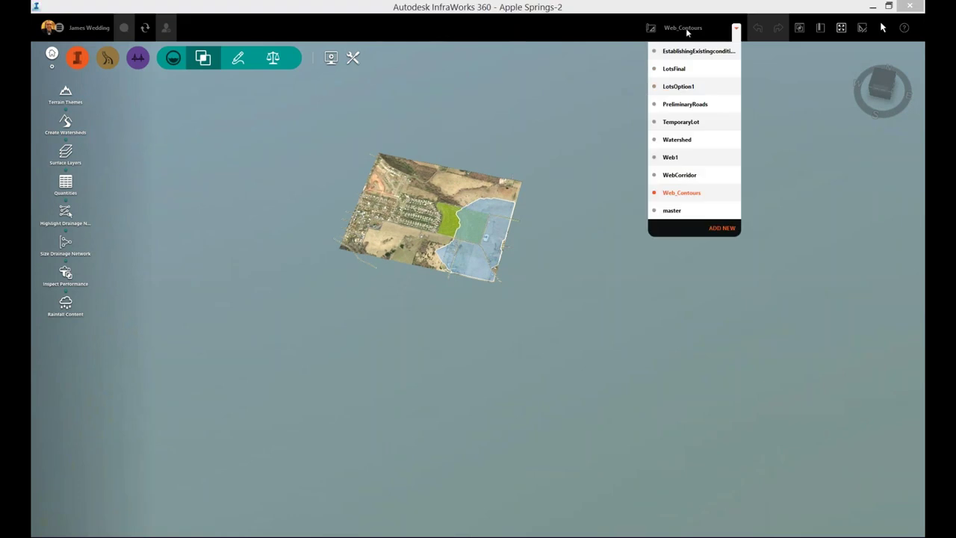
left_click(680, 142)
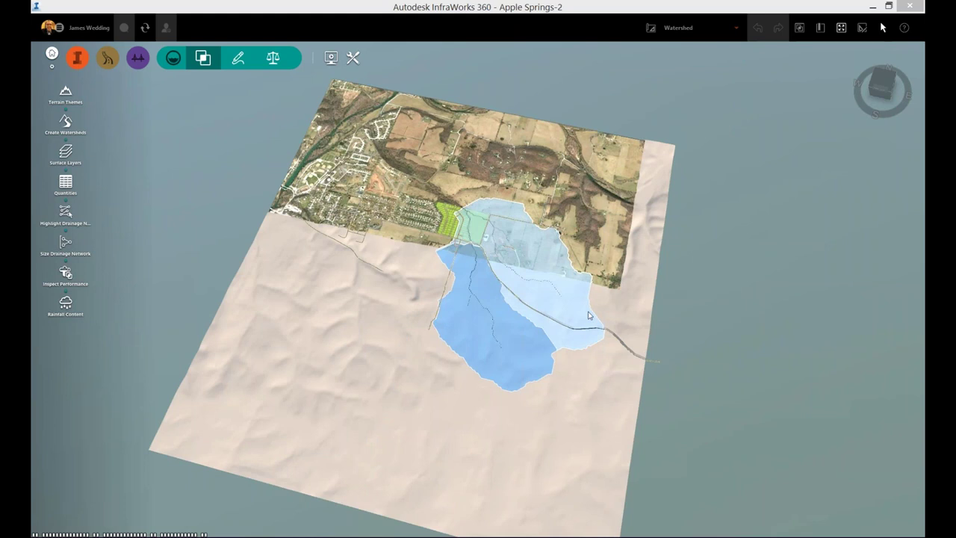
left_click(480, 268)
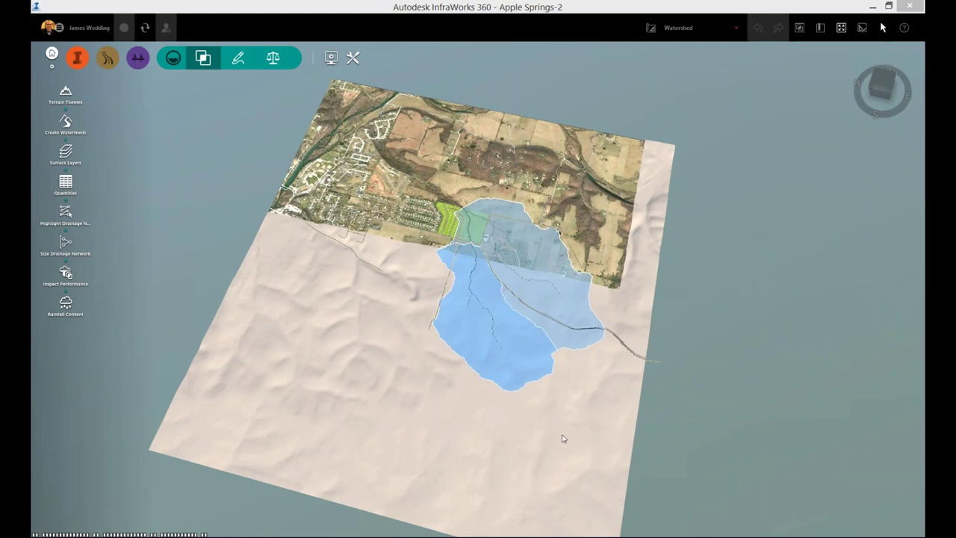
left_click(77, 57)
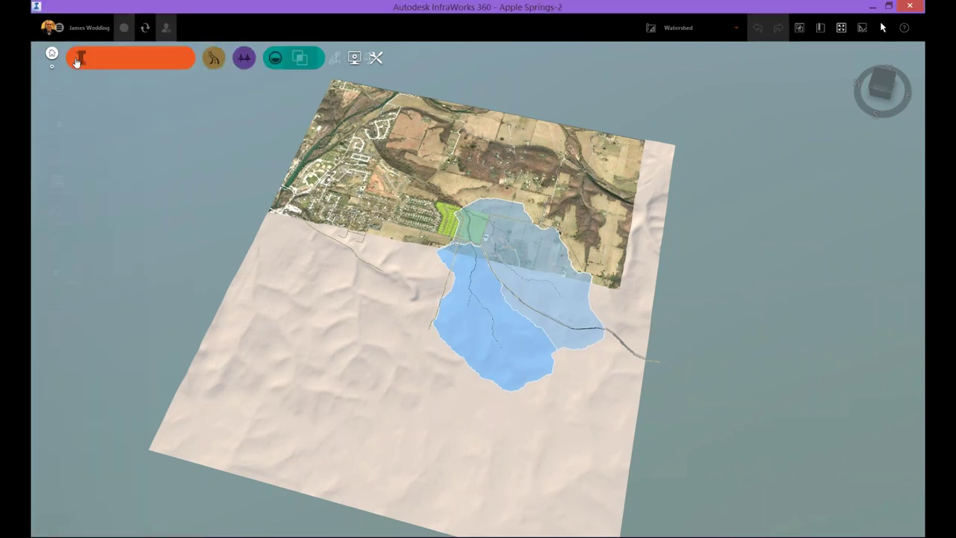
Step: Show the USGS DEM - Surfaces terrain source details in Manage > Data Sources
left_click(112, 58)
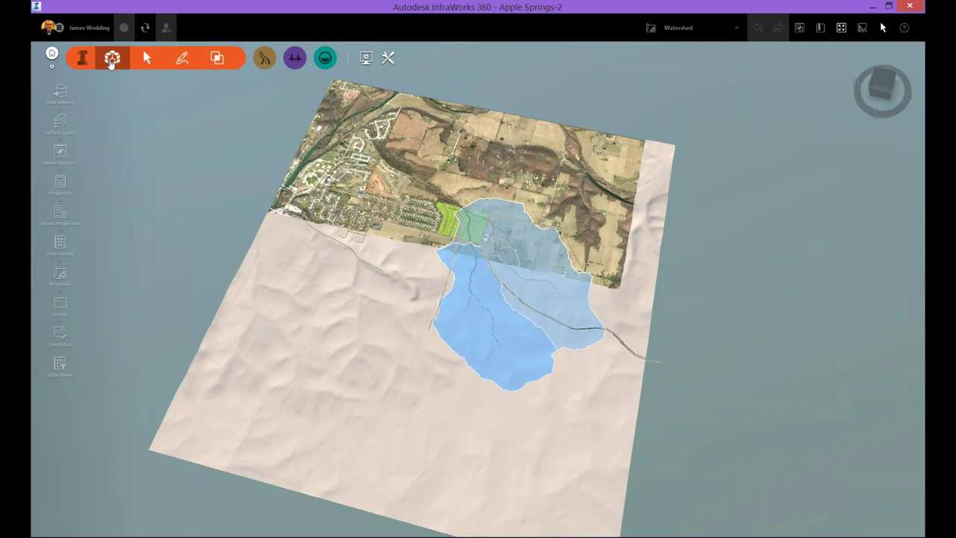
left_click(66, 91)
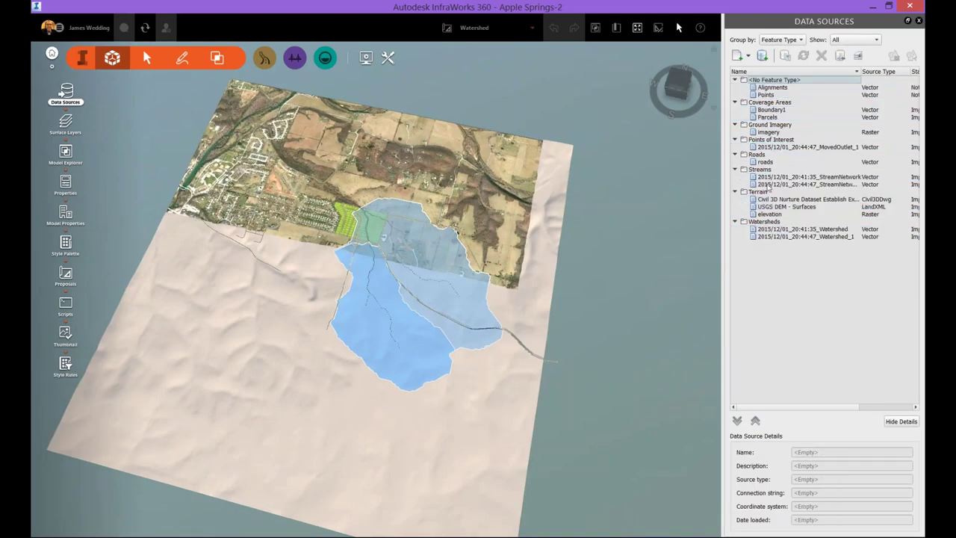
left_click(778, 207)
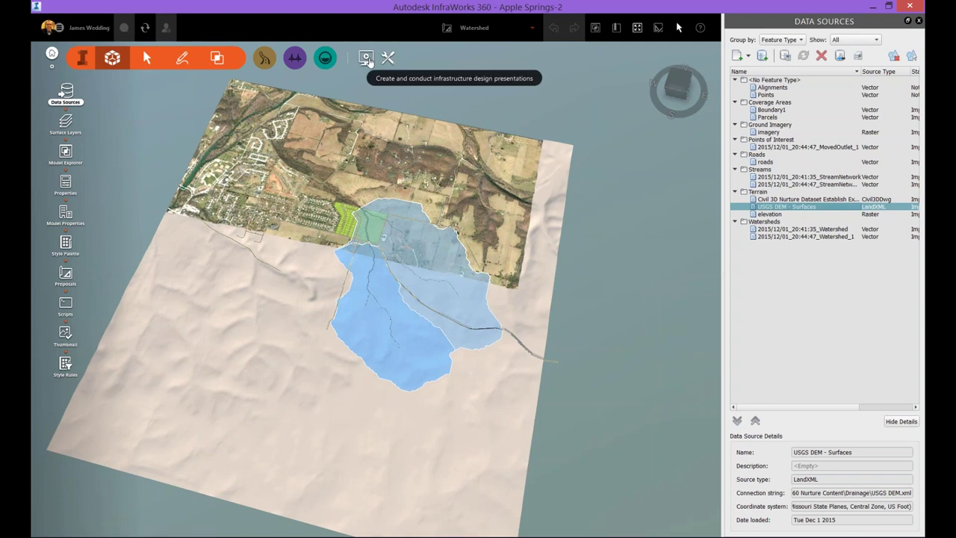
left_click(366, 58)
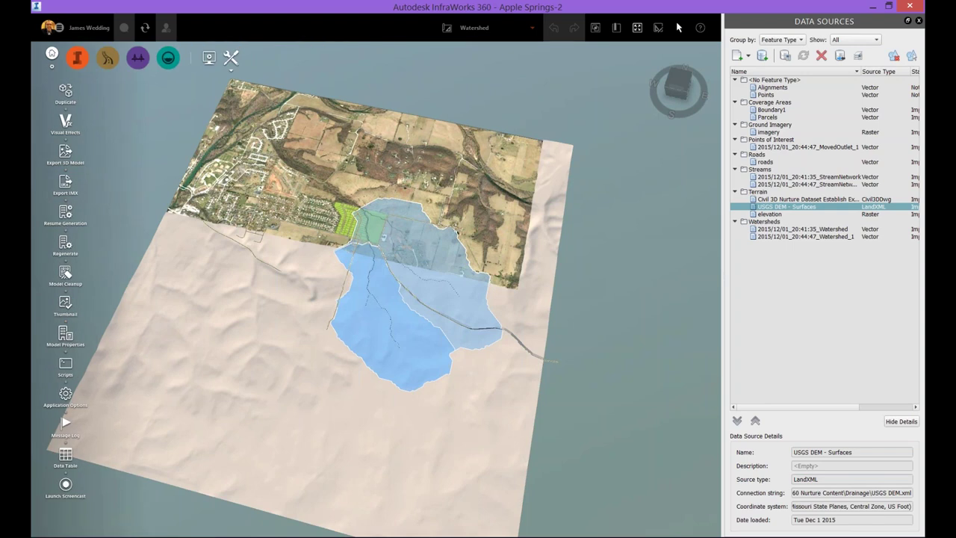
Step: Open Model Properties and display the area-of-interest extent box, then return to the dialog
left_click(65, 333)
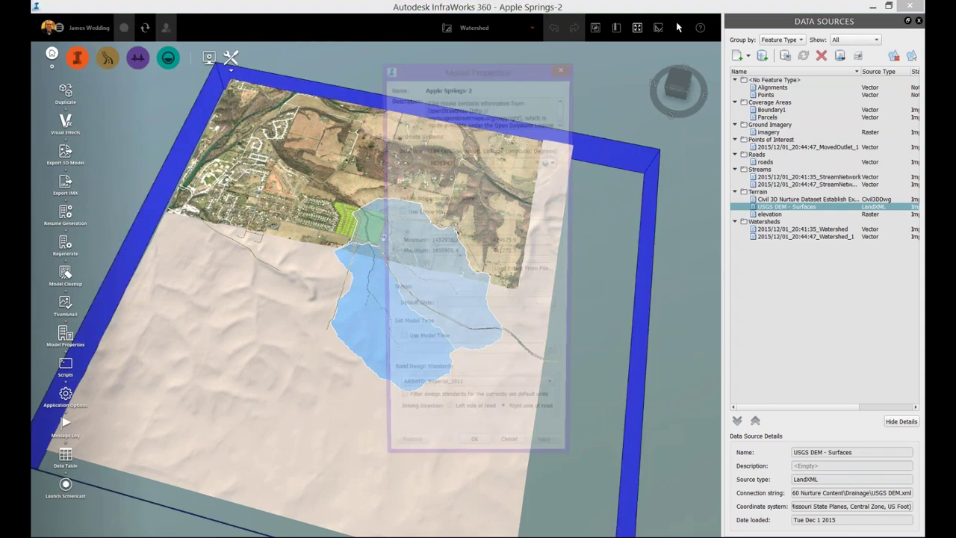
left_click_drag(546, 83, 564, 87)
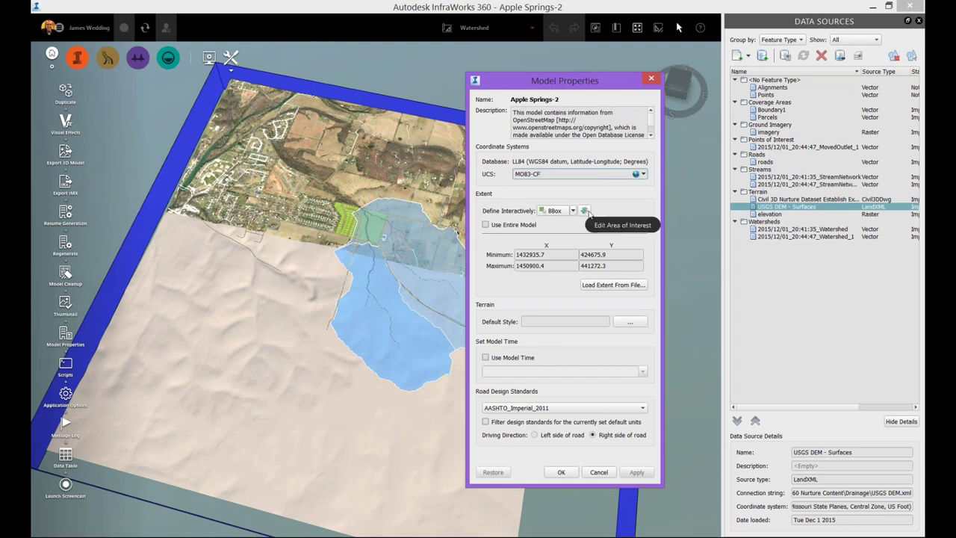
left_click(587, 212)
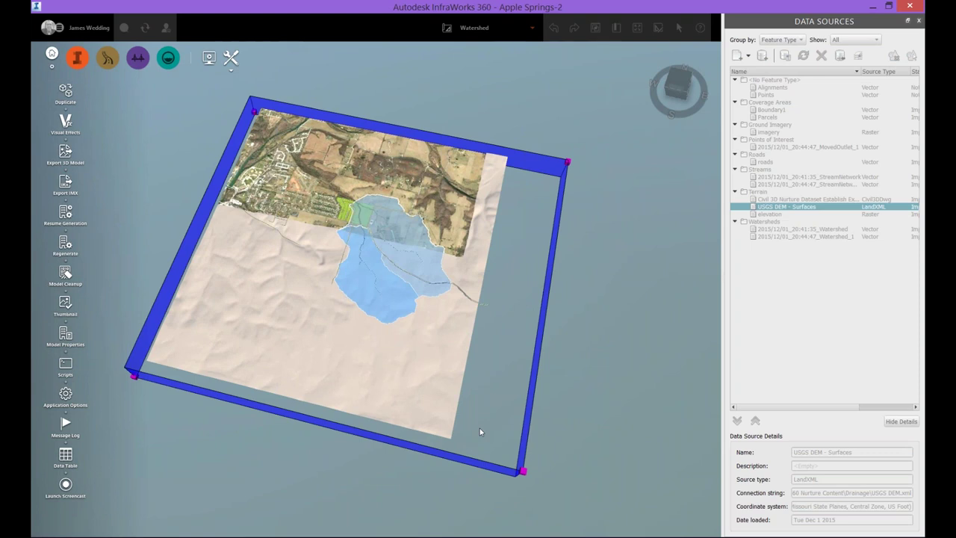
key("Return")
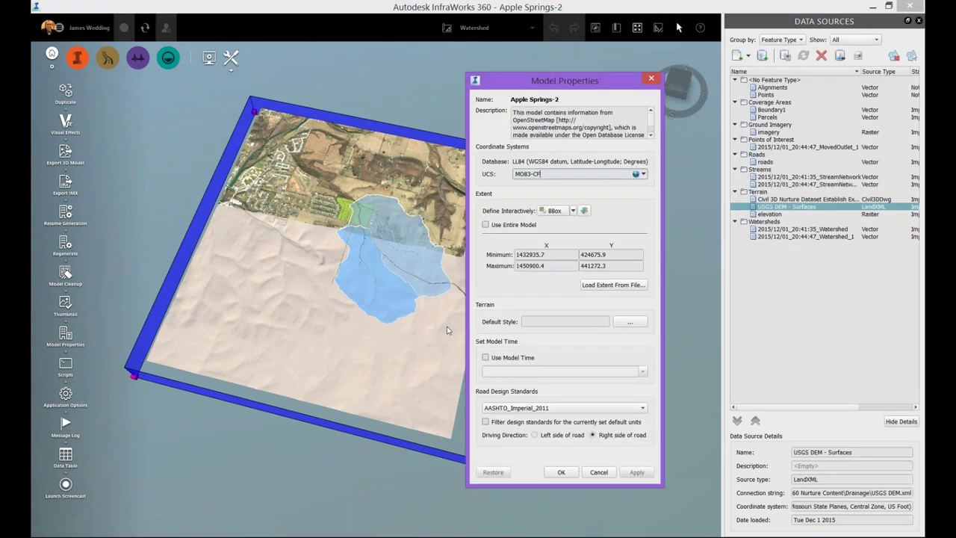
Step: Cancel Model Properties, show the imagery source's details and orbit the terrain
left_click(599, 472)
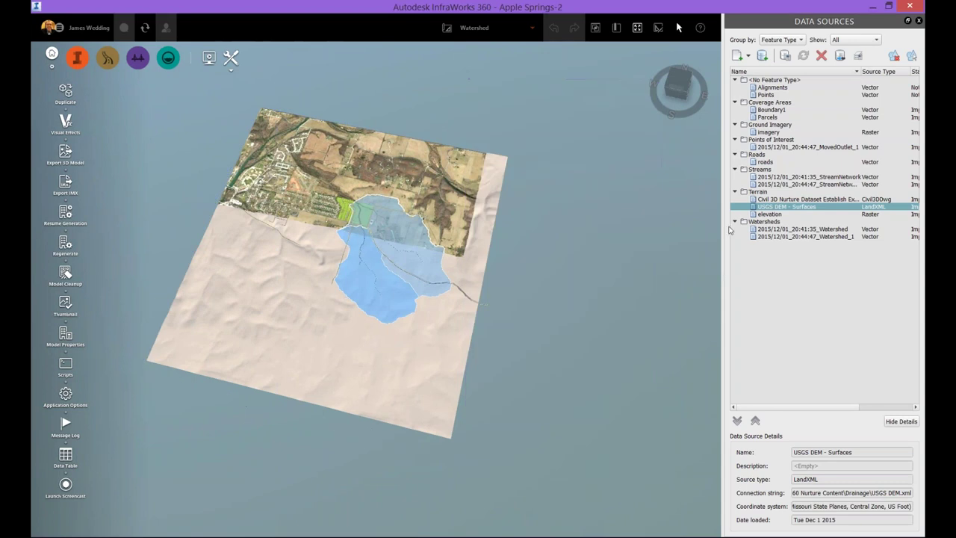
left_click(768, 132)
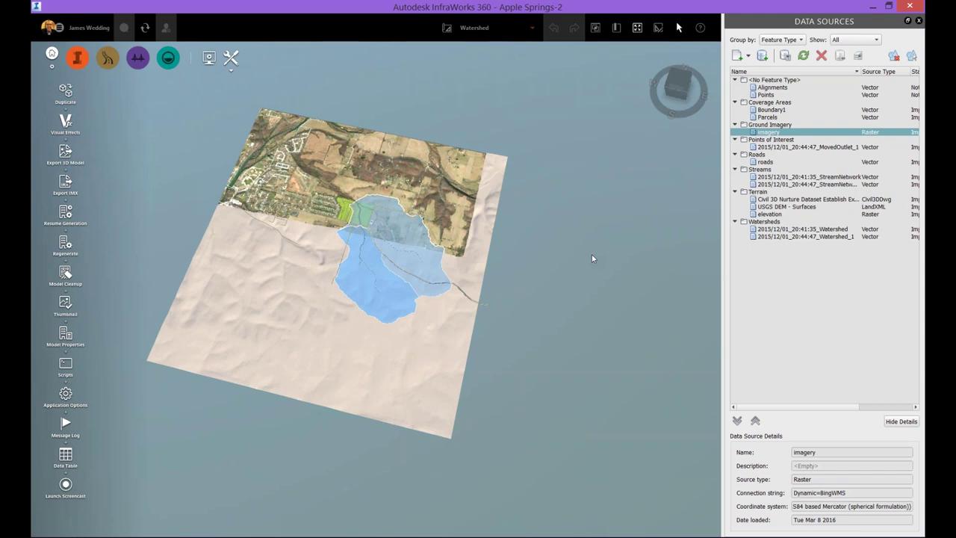
middle_click_drag(583, 258, 545, 250)
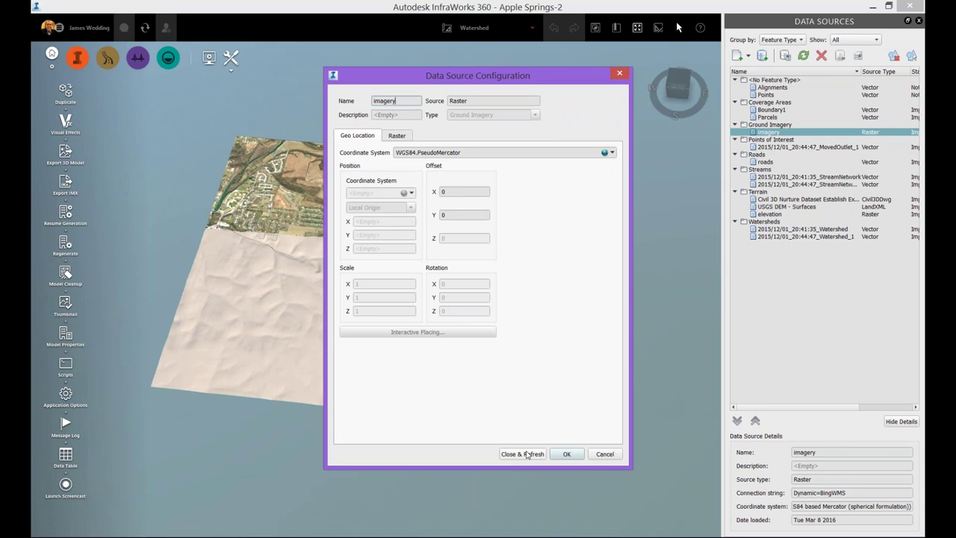
Step: Show the imagery source's Raster settings: Aerial classification, Bing tile level 16
left_click_drag(420, 80, 523, 97)
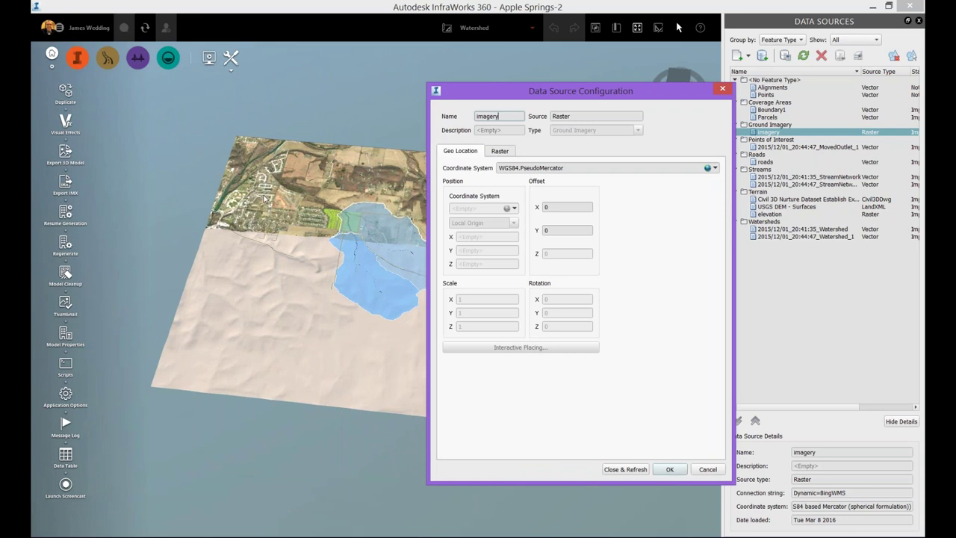
left_click(495, 152)
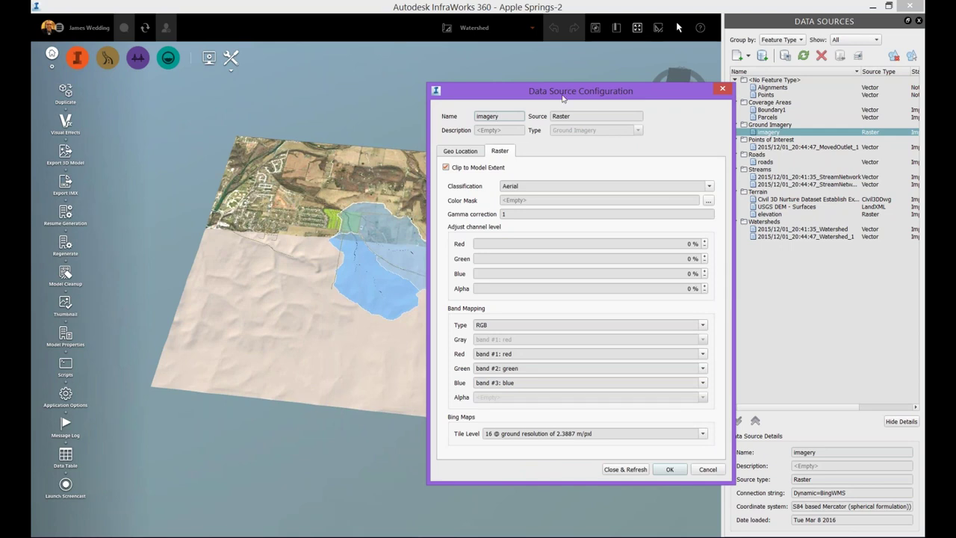
left_click(703, 434)
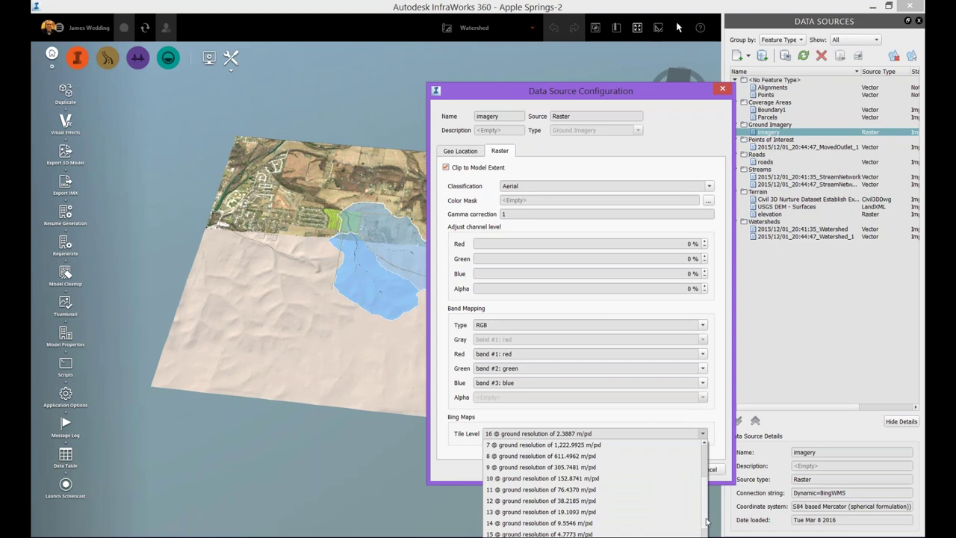
scroll(707, 522, "down", 3)
left_click(577, 94)
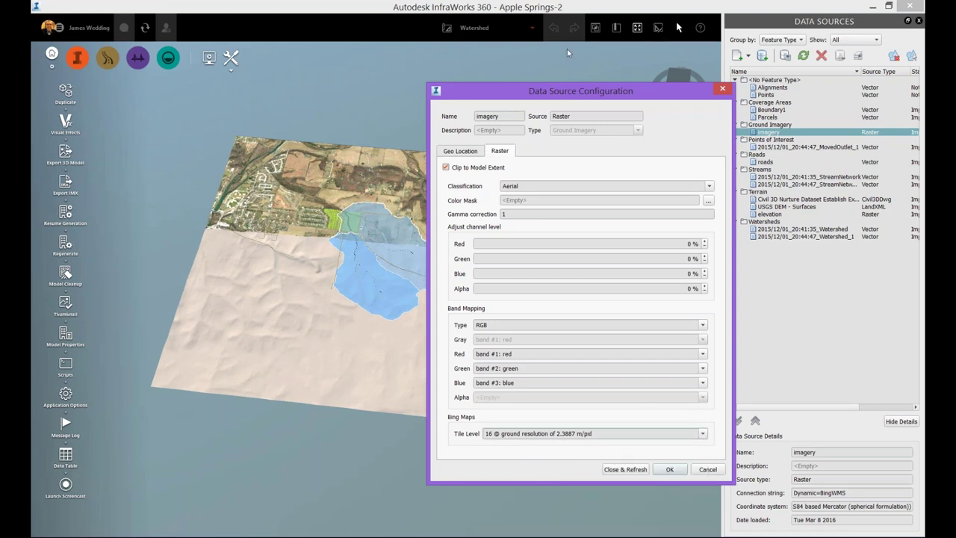
left_click_drag(566, 92, 550, 34)
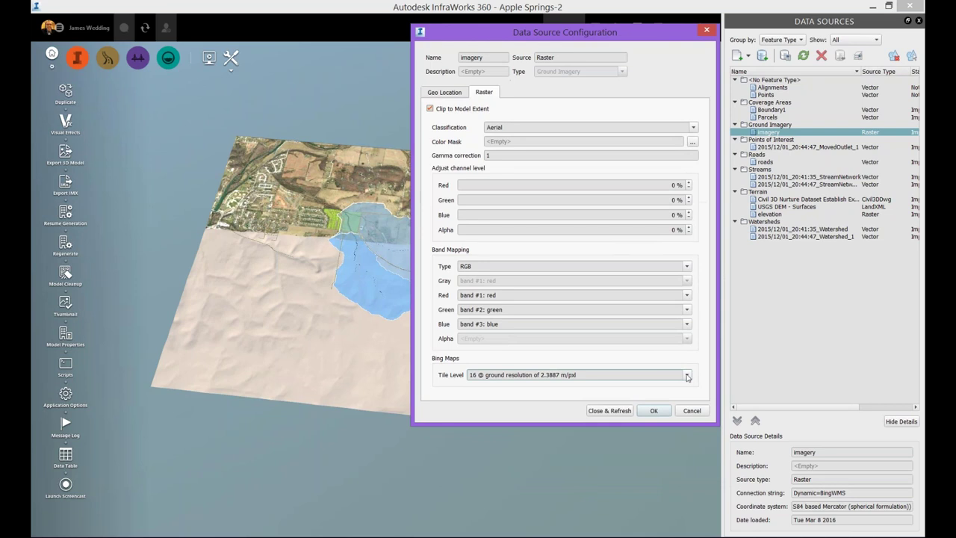
left_click(688, 377)
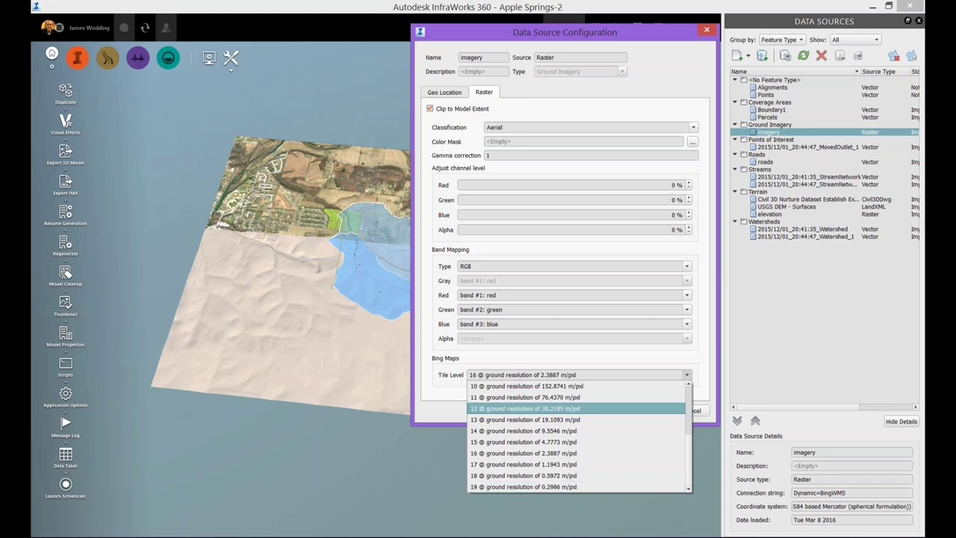
left_click(898, 359)
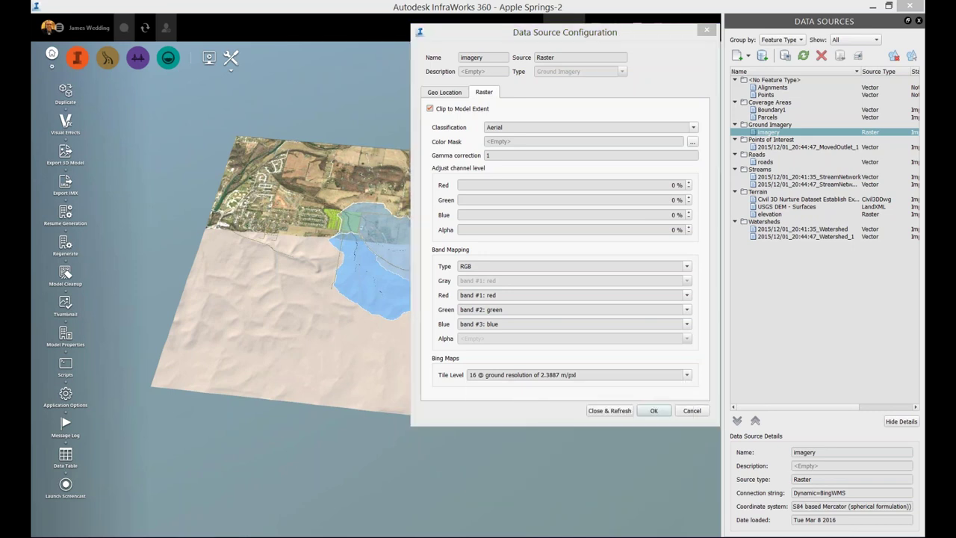
left_click(627, 43)
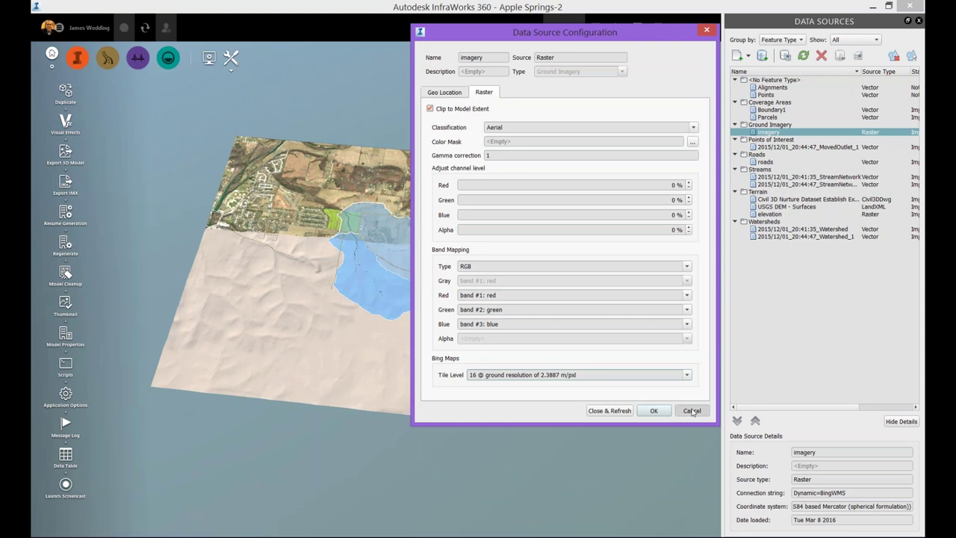
left_click(690, 410)
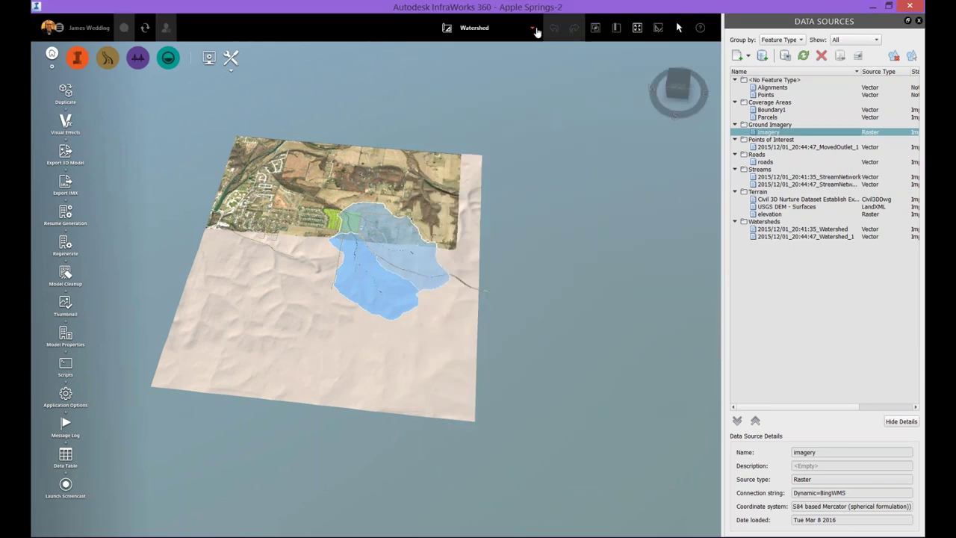
Step: Make WebCorridor the active proposal from the proposal list, then reopen the list
left_click(532, 31)
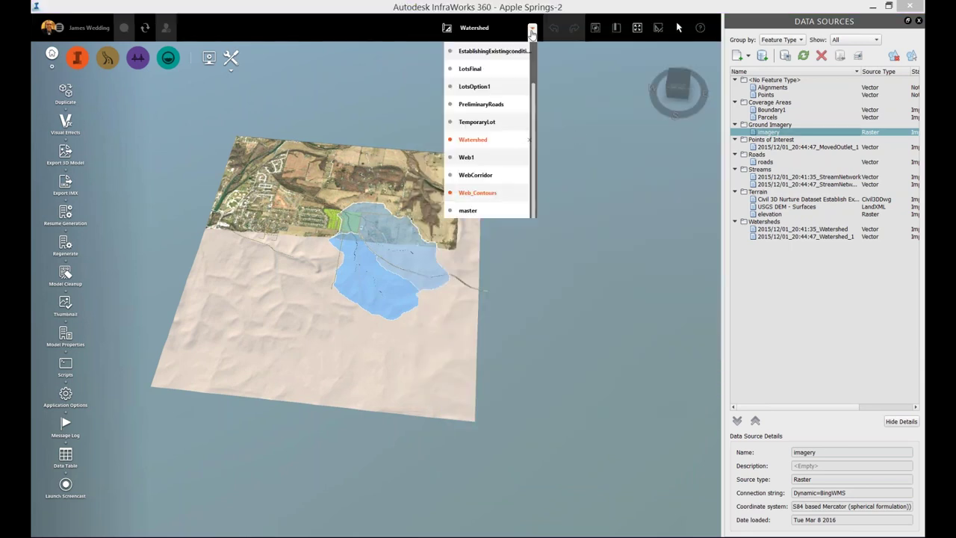
scroll(503, 151, "down", 2)
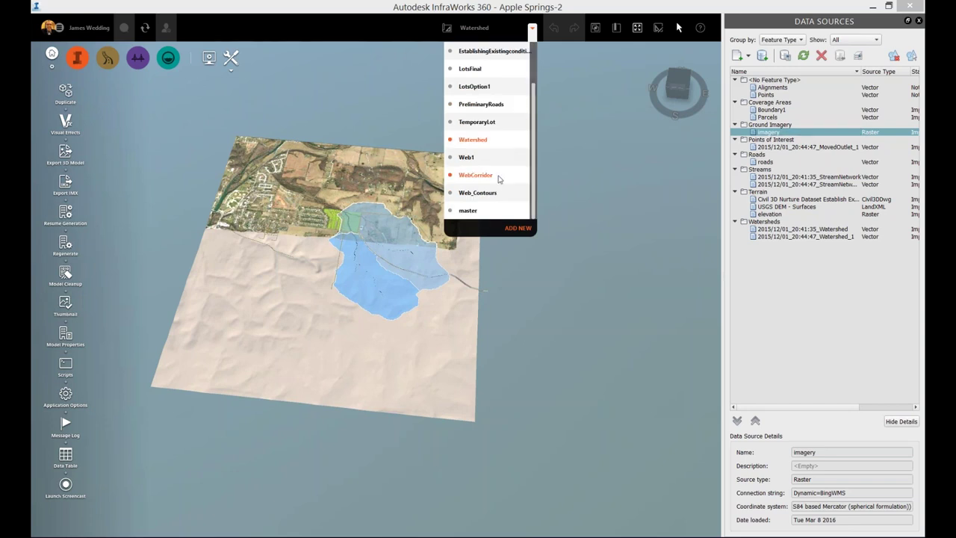
left_click(853, 165)
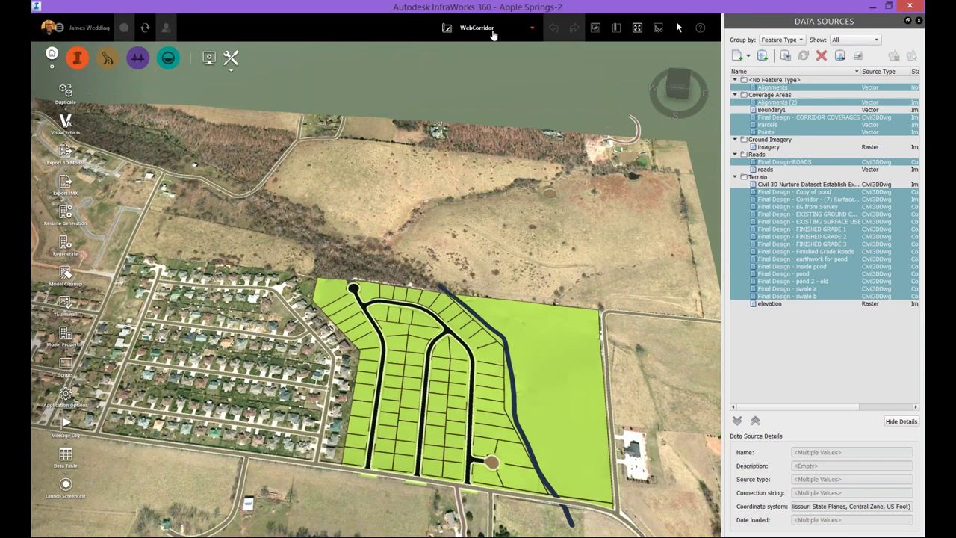
left_click(482, 28)
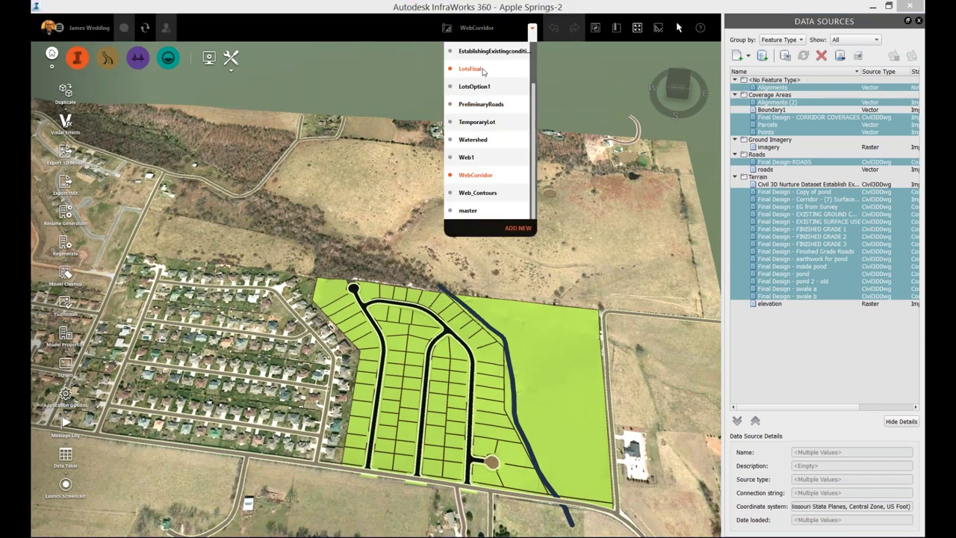
Step: Make LotsFinal the active proposal
left_click(678, 28)
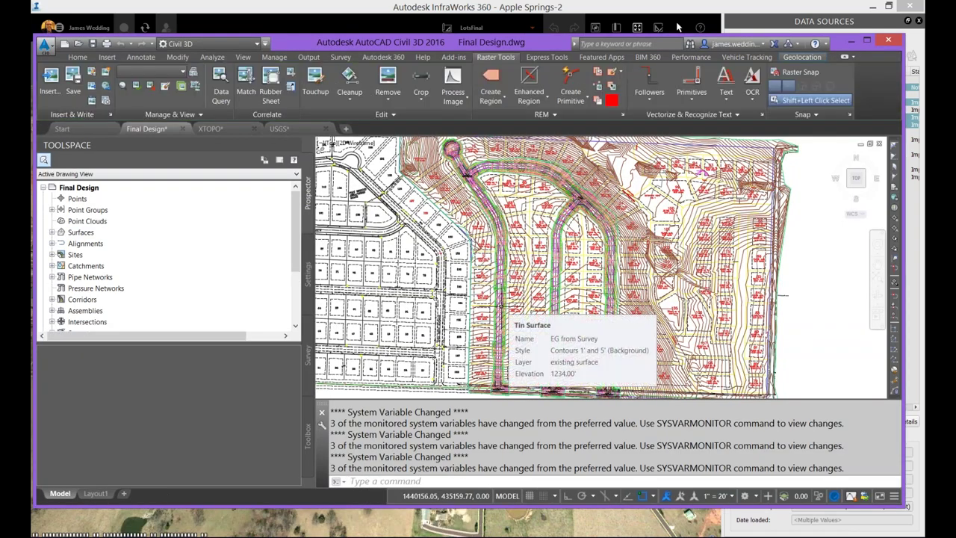
Step: List the Final Design drawing's surfaces in Civil 3D, then minimise Civil 3D to reveal InfraWorks
left_click(52, 232)
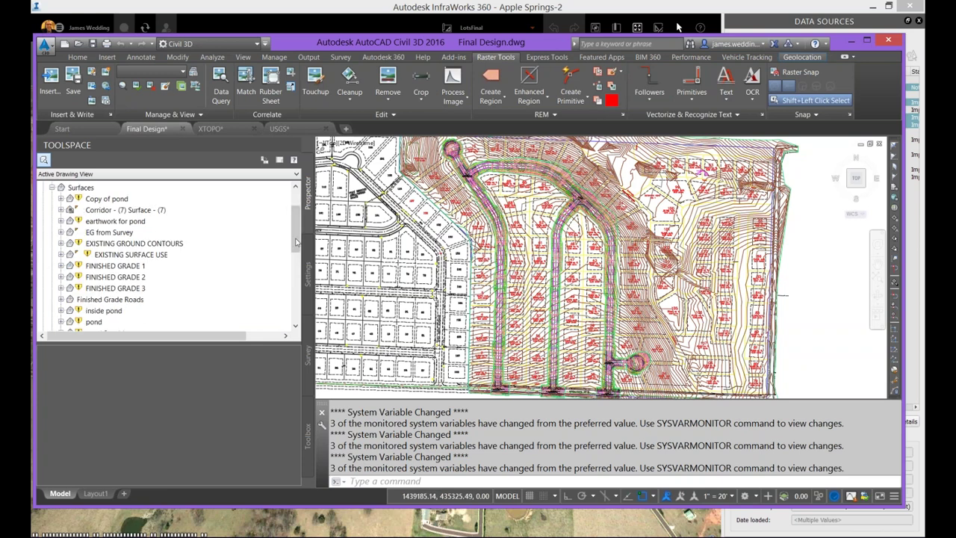
left_click_drag(296, 232, 300, 215)
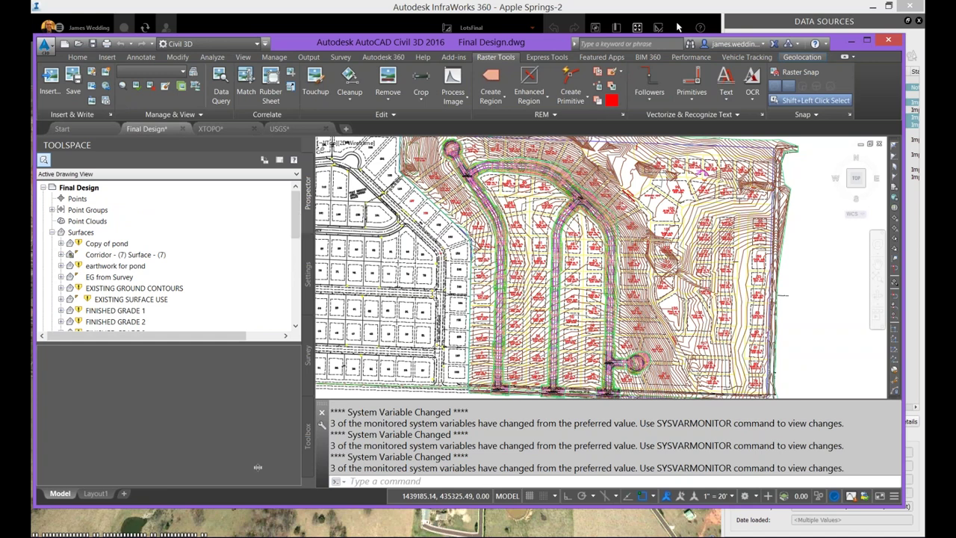
left_click(303, 523)
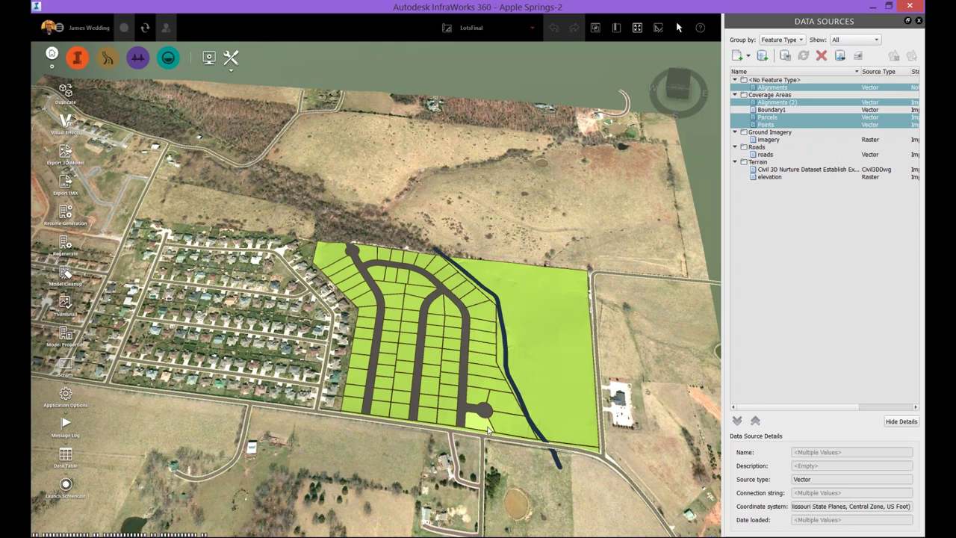
Step: Bring Final Design.dwg forward and show the Home and Output tab export tools
mouse_move(314, 535)
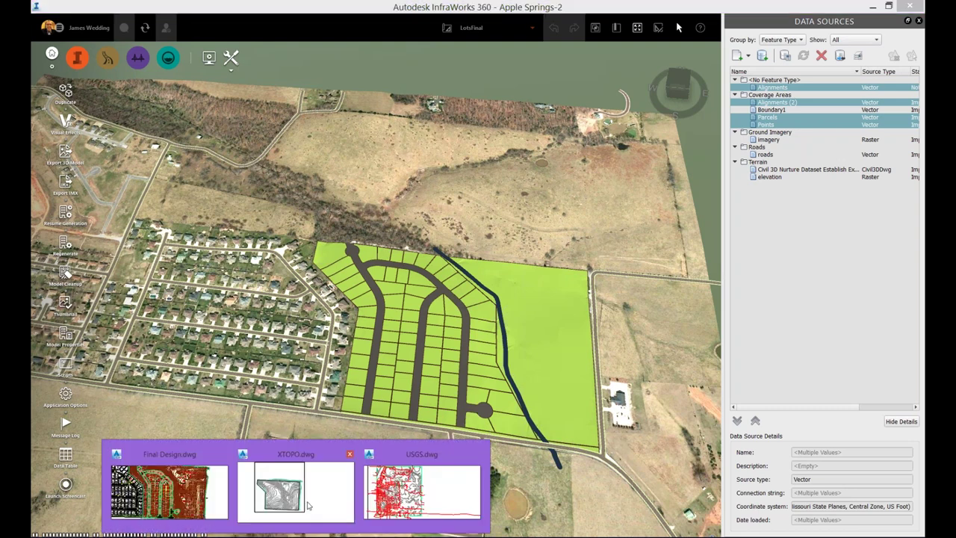
left_click(197, 460)
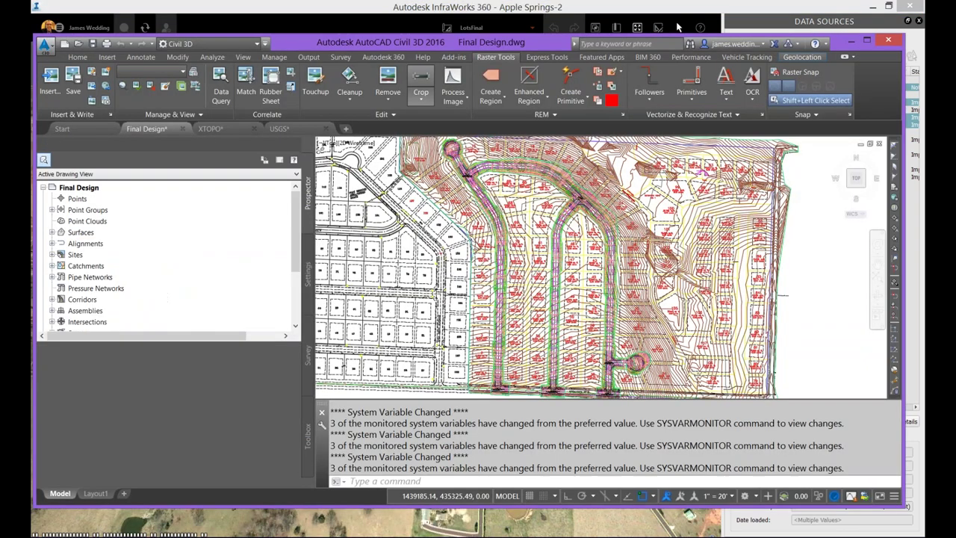
left_click(76, 58)
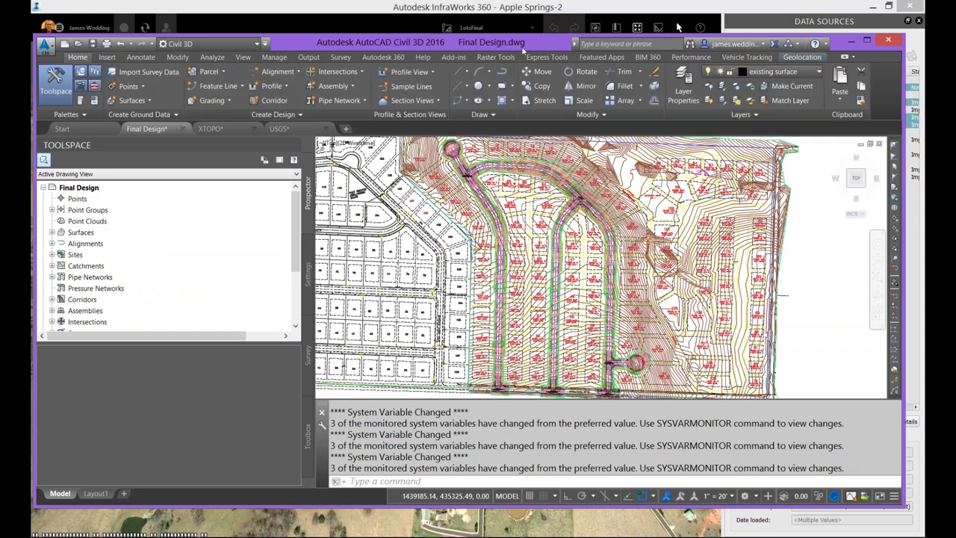
left_click(309, 58)
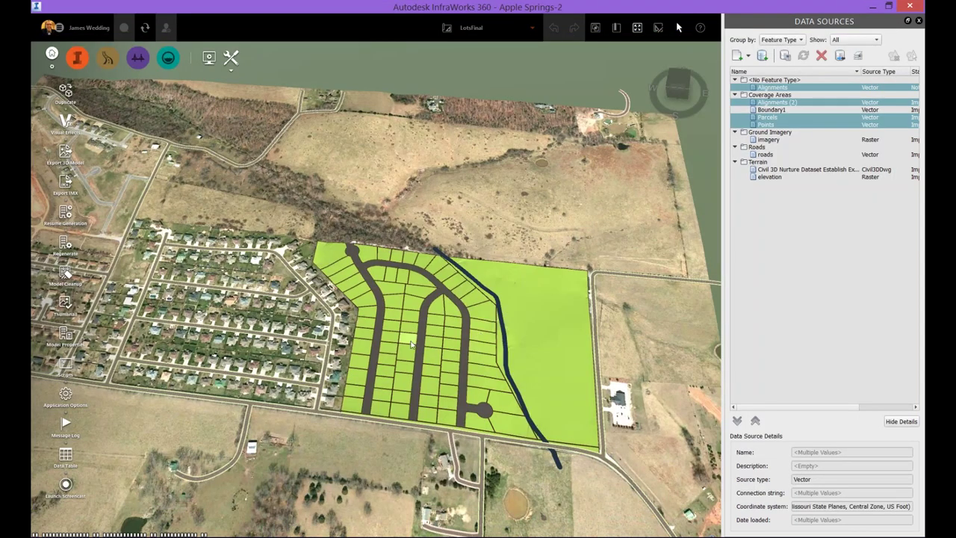
Step: Select a parcel, orbit the subdivision, deselect with Esc, and switch to a top-down plan view
scroll(399, 345, "up", 3)
scroll(434, 396, "up", 3)
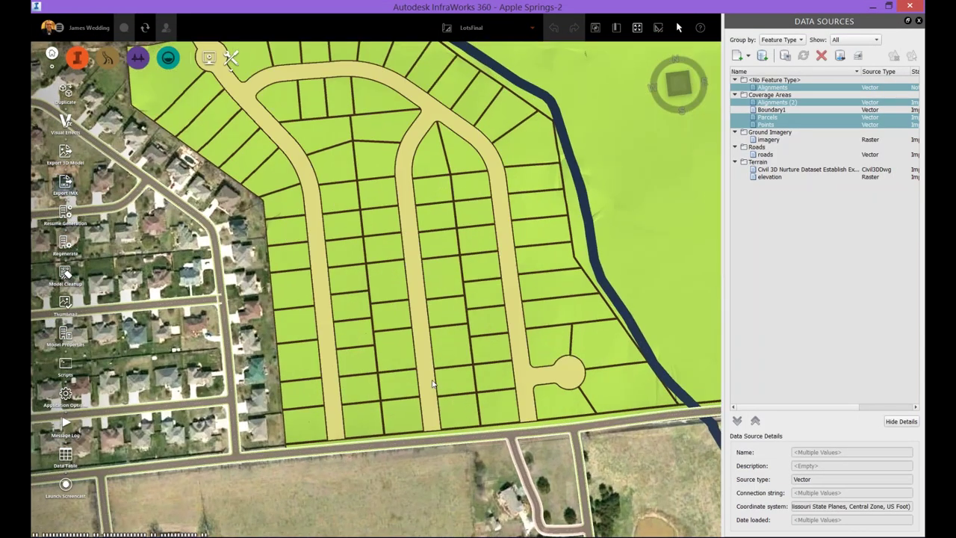
left_click(458, 405)
middle_click_drag(458, 404, 419, 404)
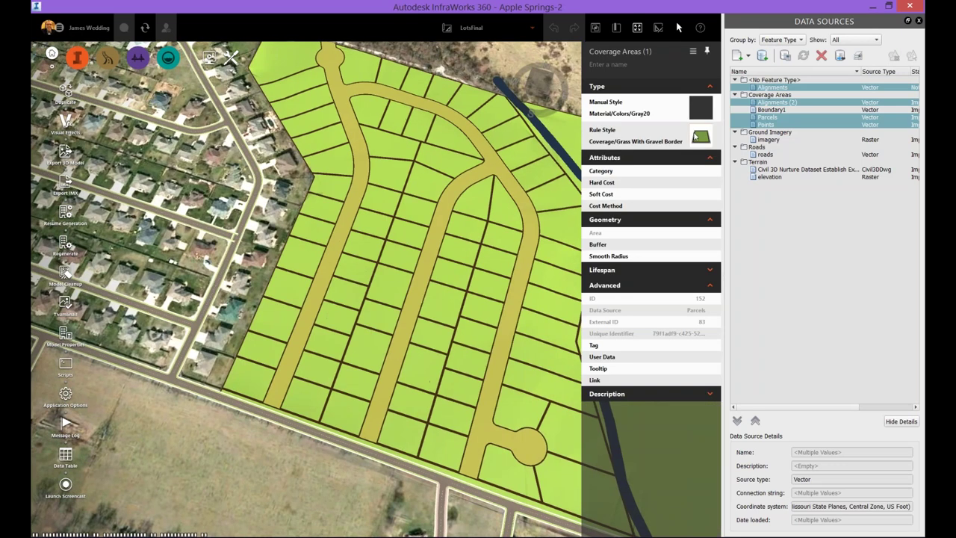
middle_click_drag(401, 276, 330, 335)
key("Escape")
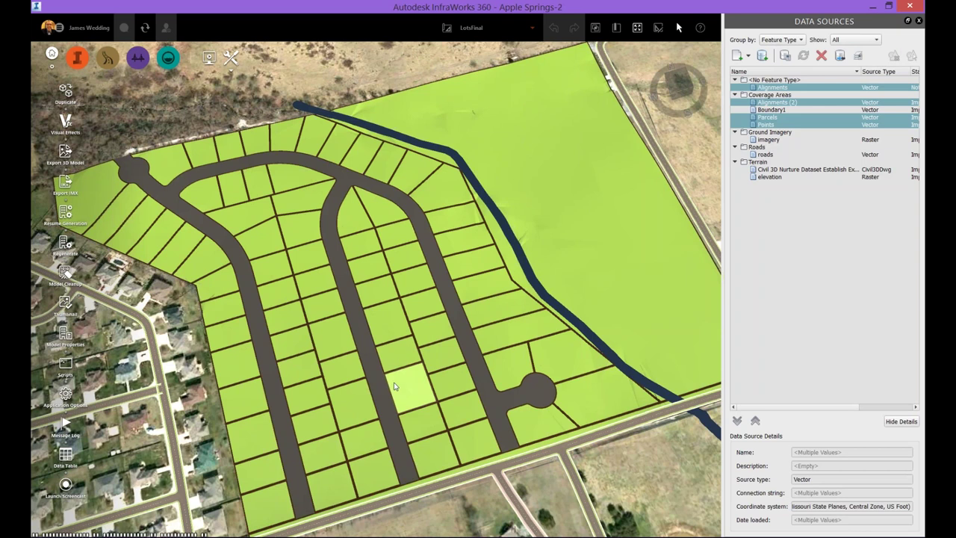
middle_click_drag(395, 380, 493, 245)
left_click(678, 84)
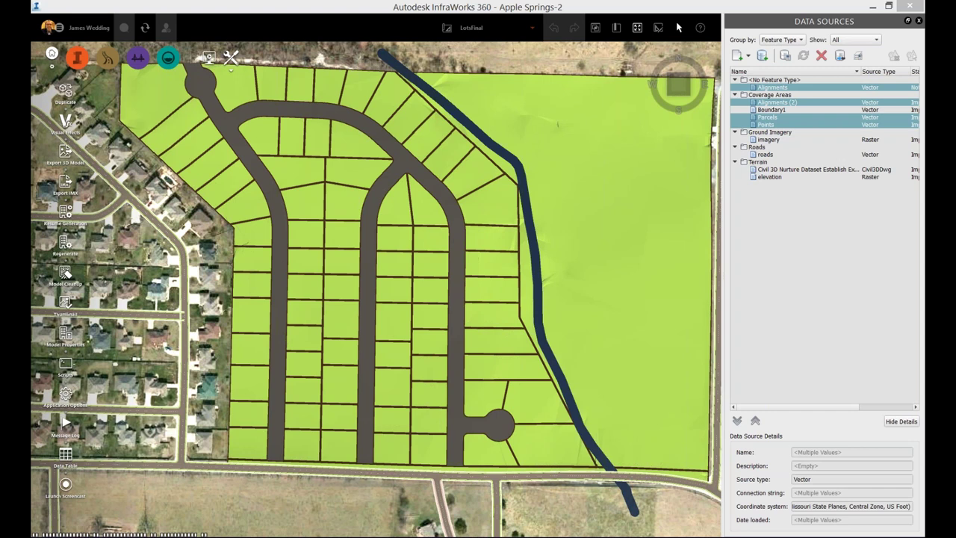
Step: Import Final Design.dwg as a Civil 3D DWG for this and later files, accepting its configuration
left_click_drag(679, 28, 445, 332)
left_click(440, 333)
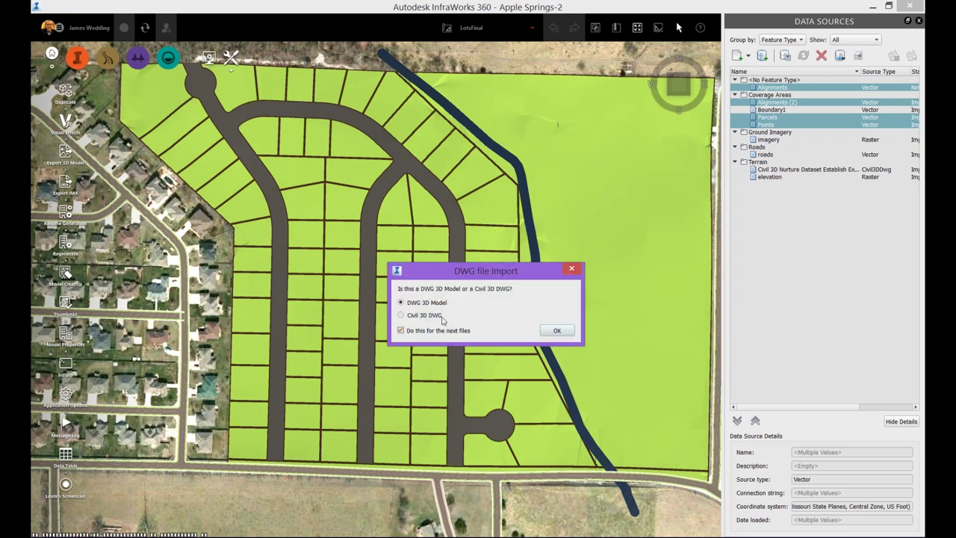
left_click(436, 318)
left_click(558, 331)
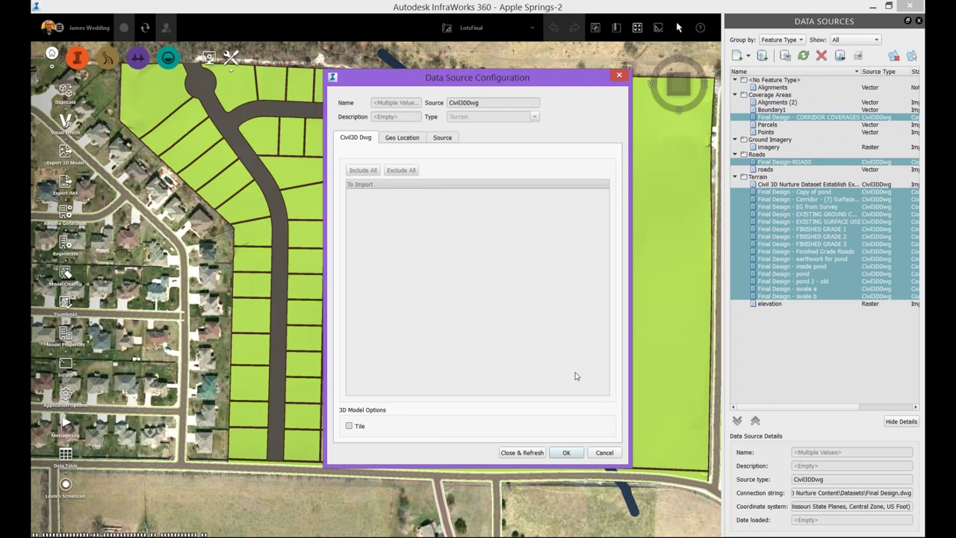
left_click(559, 452)
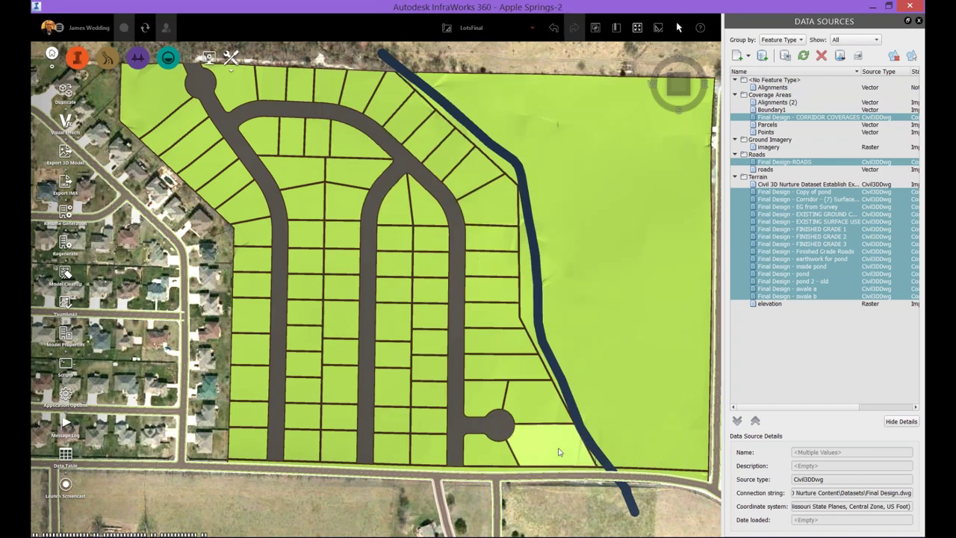
left_click(836, 398)
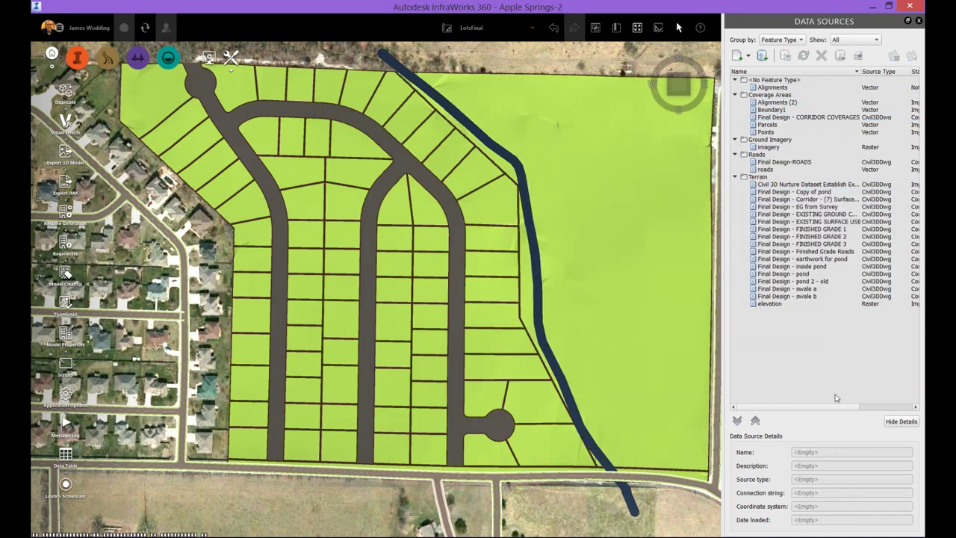
Step: Reconfigure the 'Final Design - CORRIDOR COVERAGES' source and apply Close & Refresh
left_click(777, 120)
double_click(776, 122)
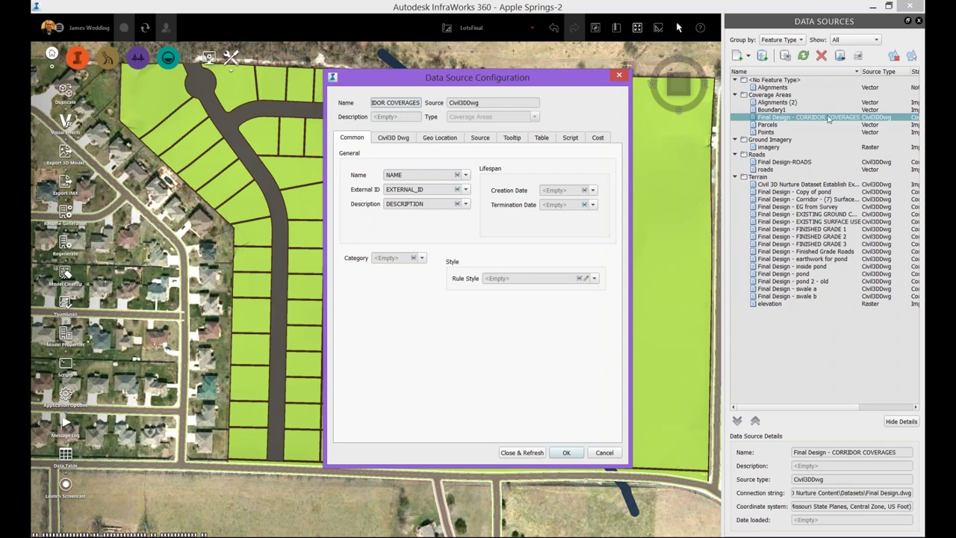
left_click(521, 453)
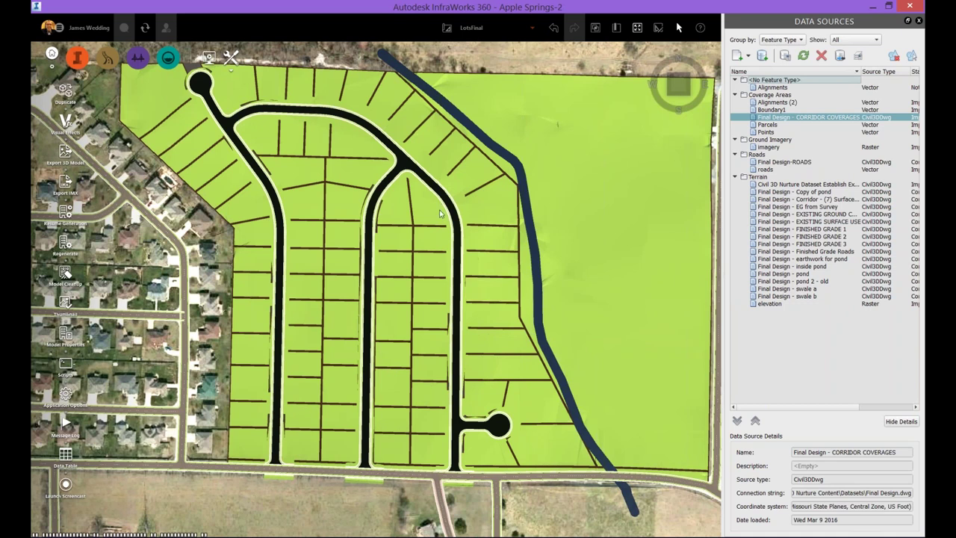
Step: Zoom to the junction, select its coverage area and bring up its rule style choices
scroll(440, 185, "up", 3)
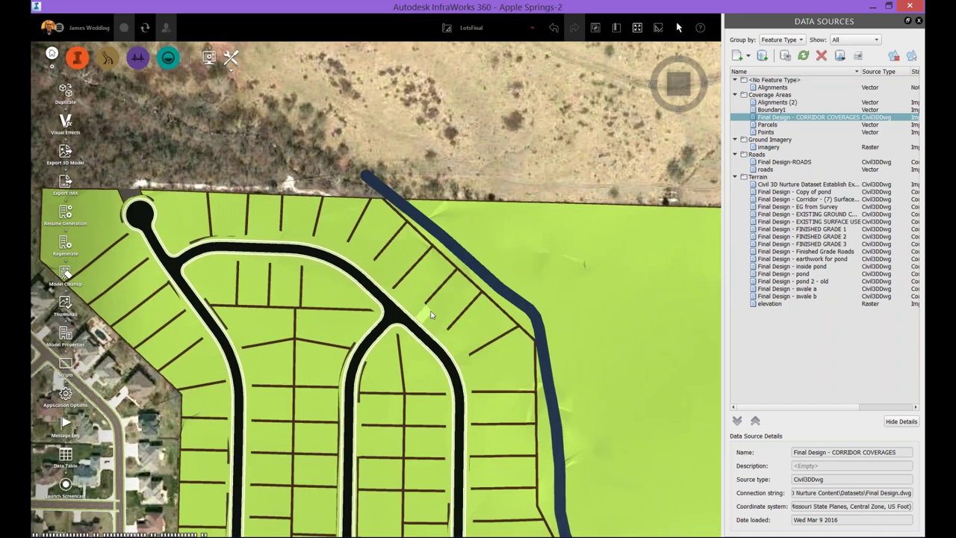
scroll(431, 316, "up", 2)
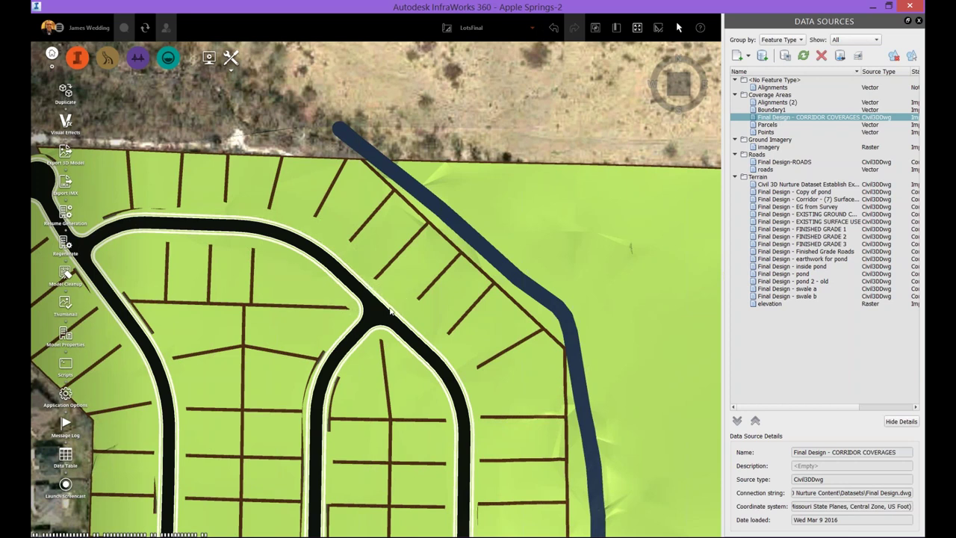
scroll(390, 311, "up", 2)
scroll(389, 311, "up", 2)
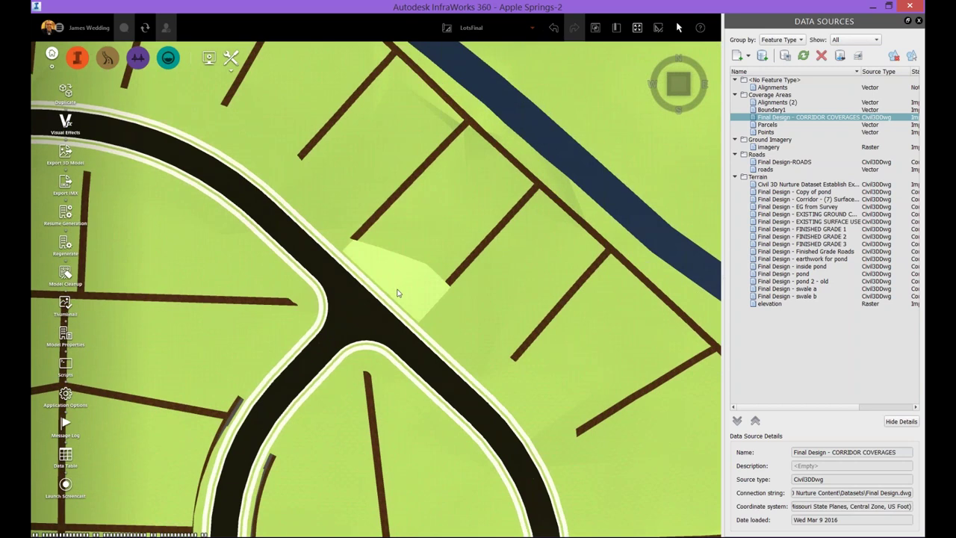
left_click(397, 293)
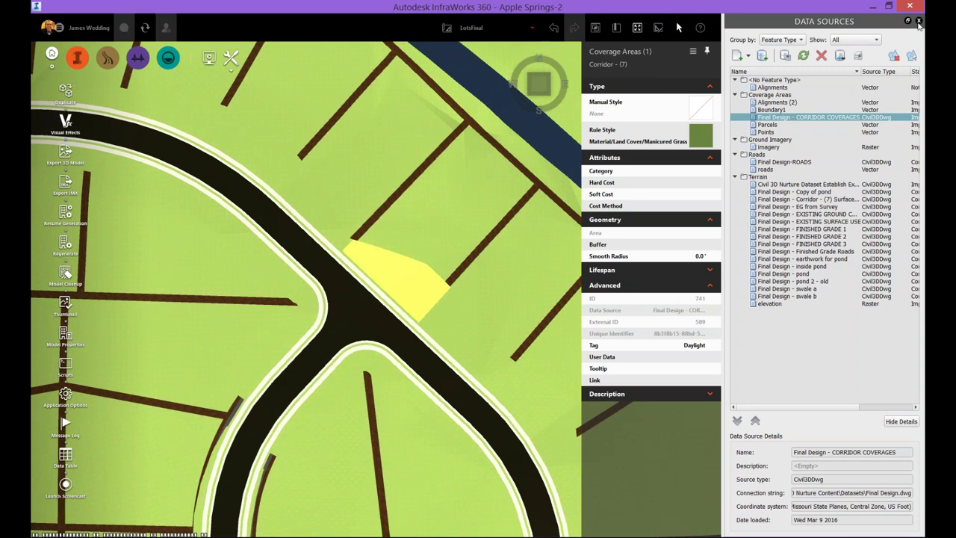
left_click(919, 21)
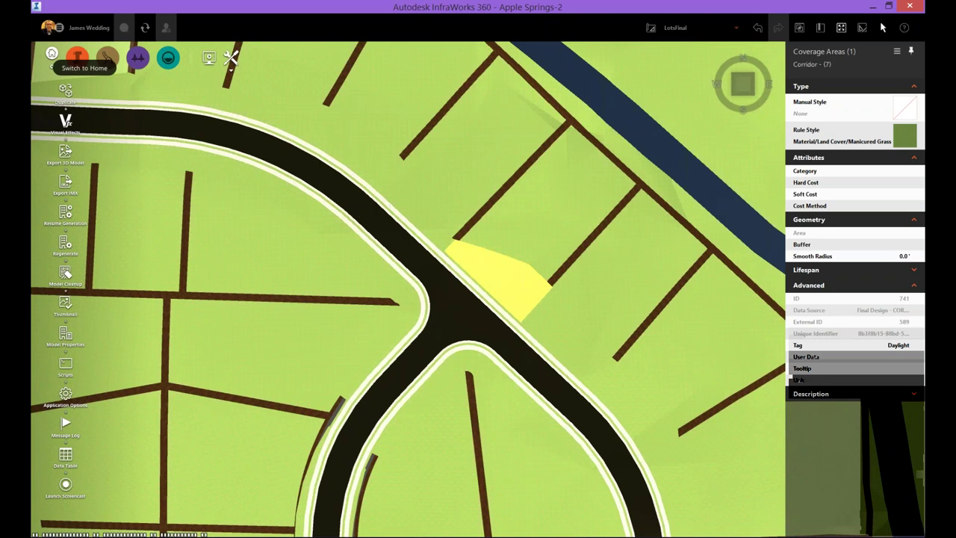
left_click(52, 57)
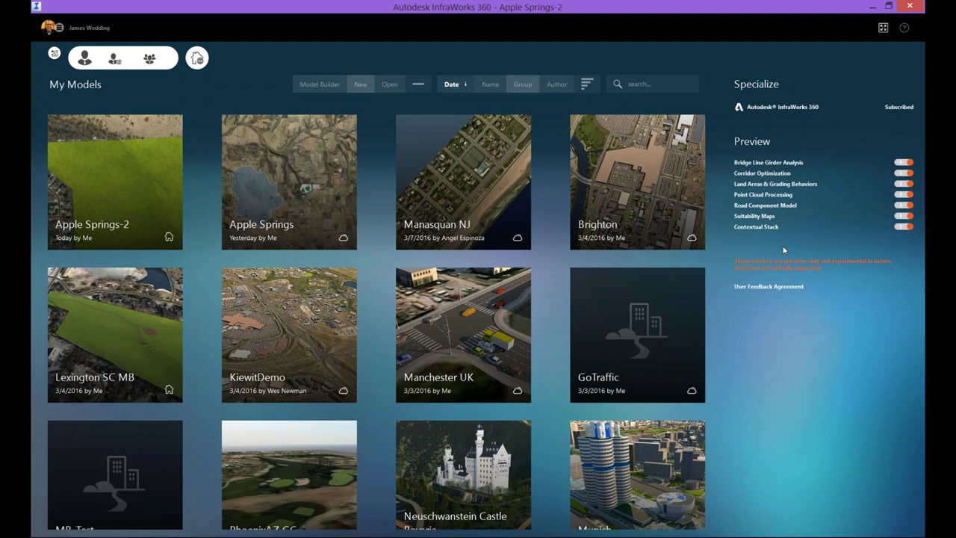
mouse_move(150, 124)
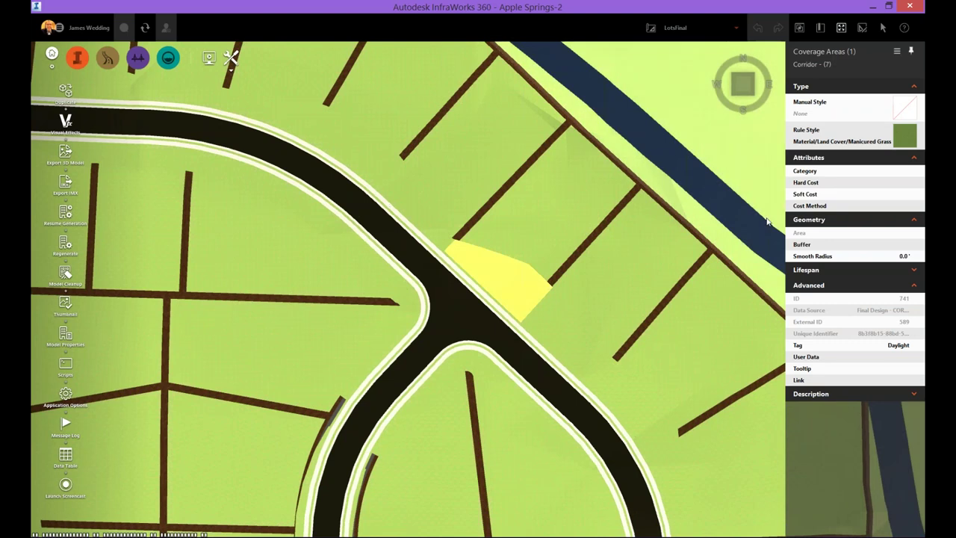
left_click(911, 142)
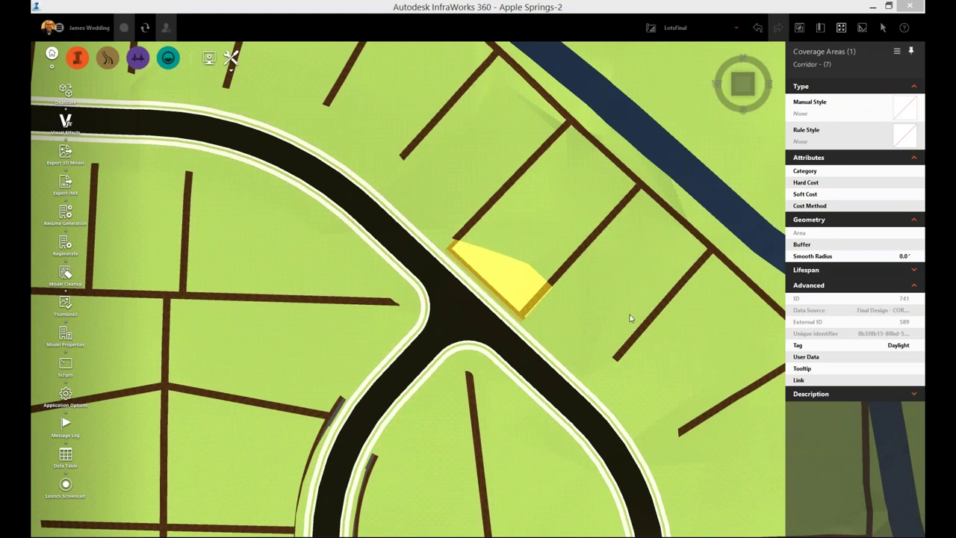
Step: Select the daylight coverage strips along the road and set their rule style to None
left_click(592, 354)
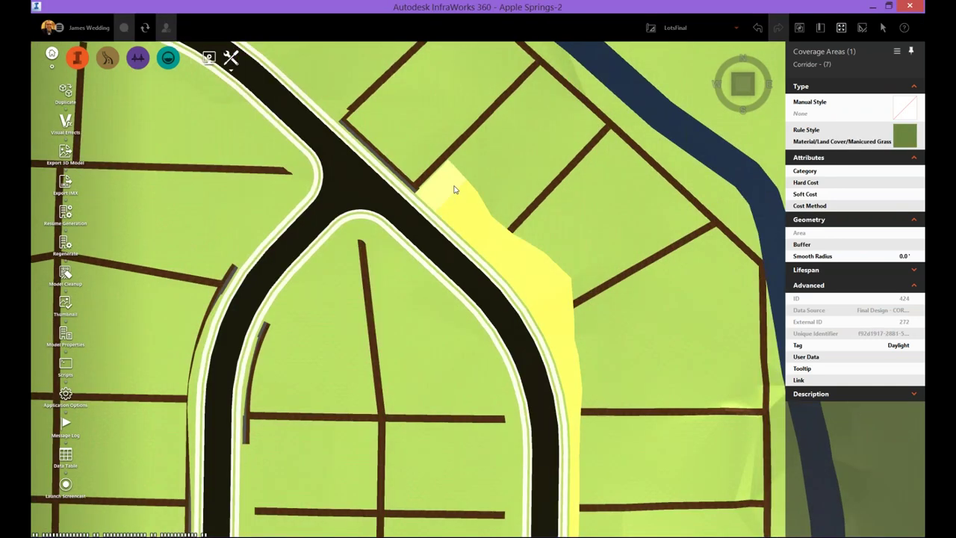
left_click(323, 95, "ctrl")
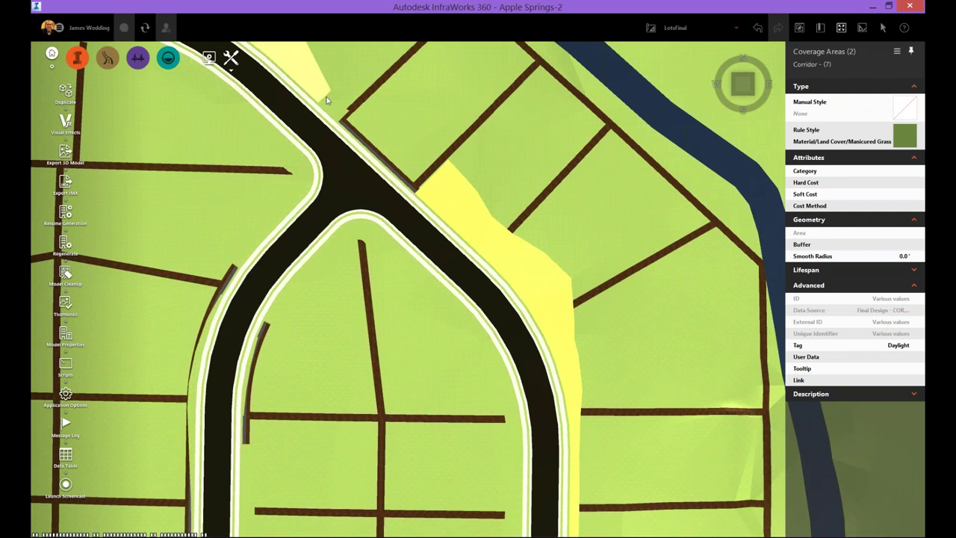
left_click(905, 140)
left_click(840, 164)
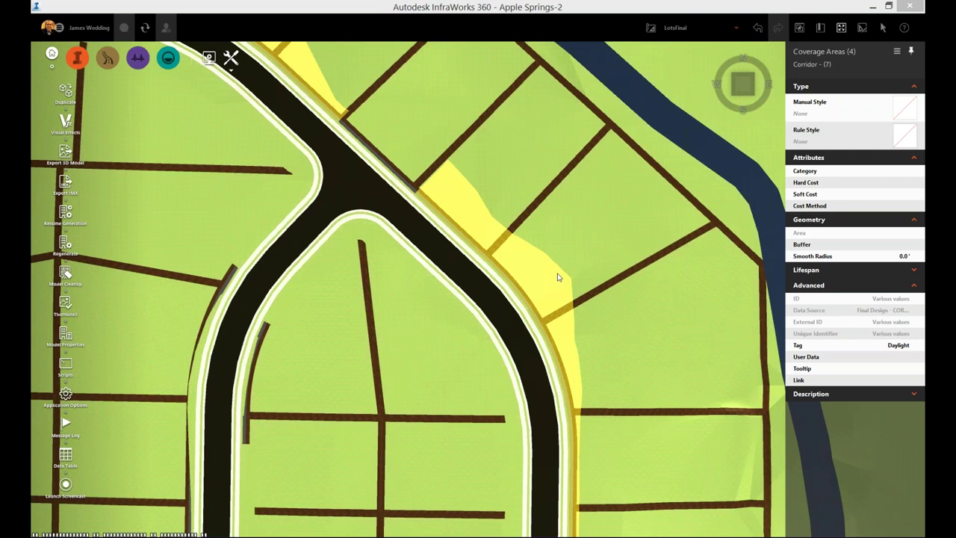
Step: Pan to the corridor, deselect with Esc, and tilt down to a street-level view along the road
scroll(557, 277, "down", 2)
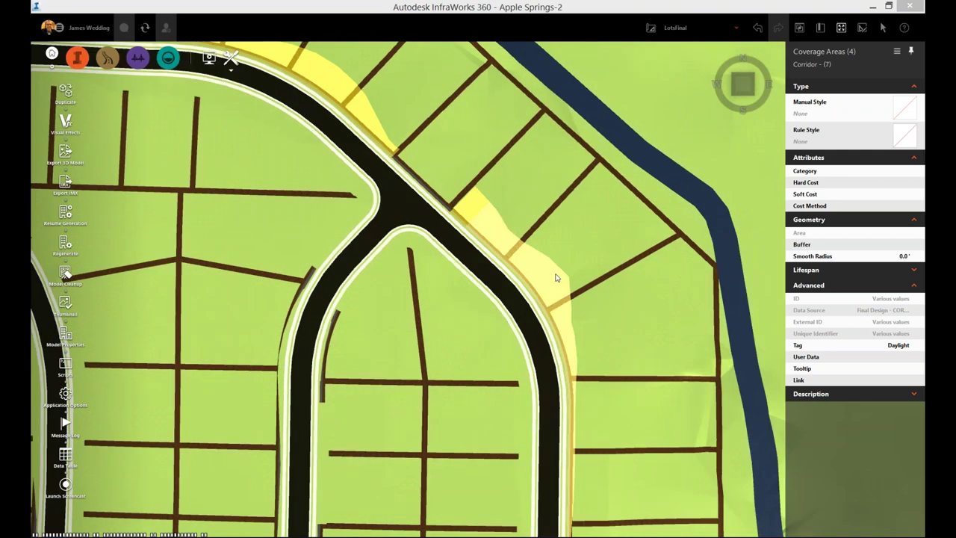
left_click_drag(556, 277, 688, 397)
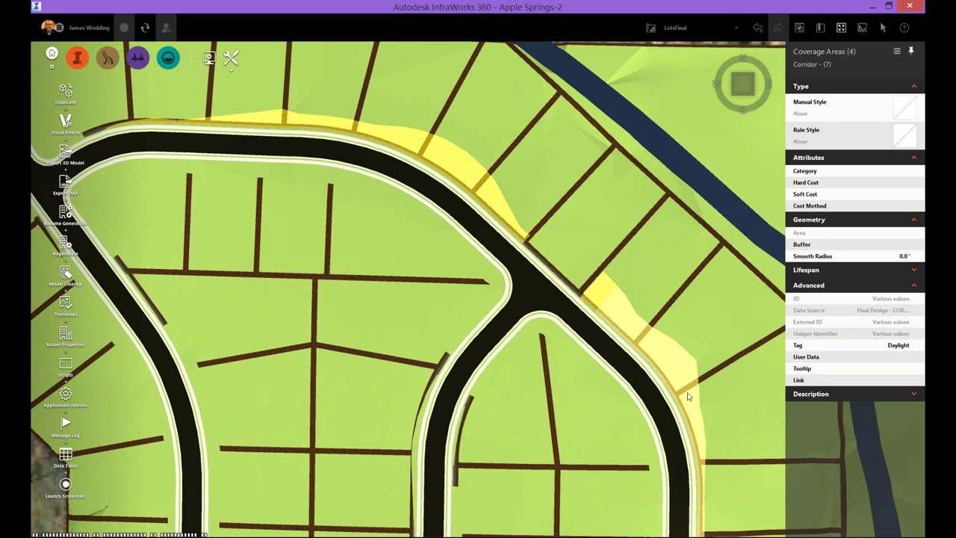
key("Escape")
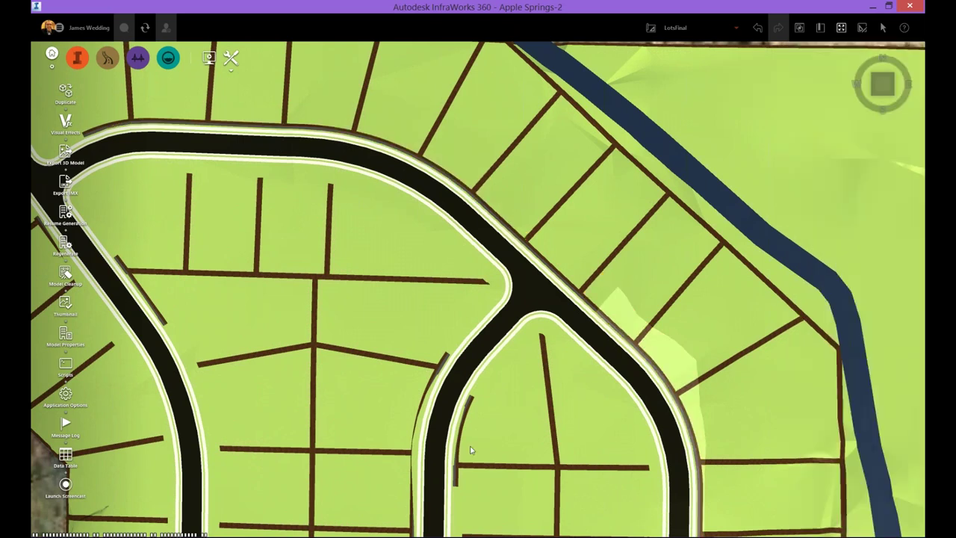
scroll(471, 450, "up", 6)
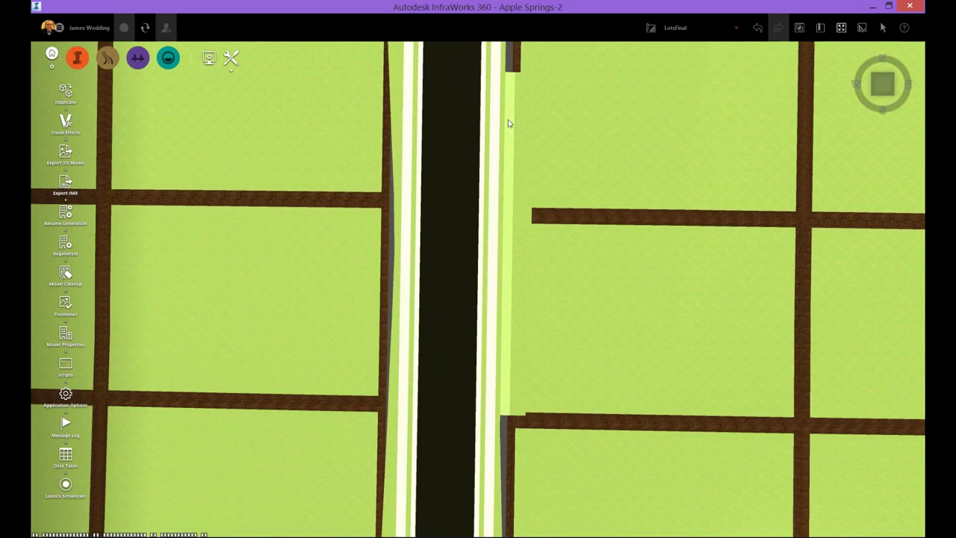
middle_click_drag(508, 123, 437, 129)
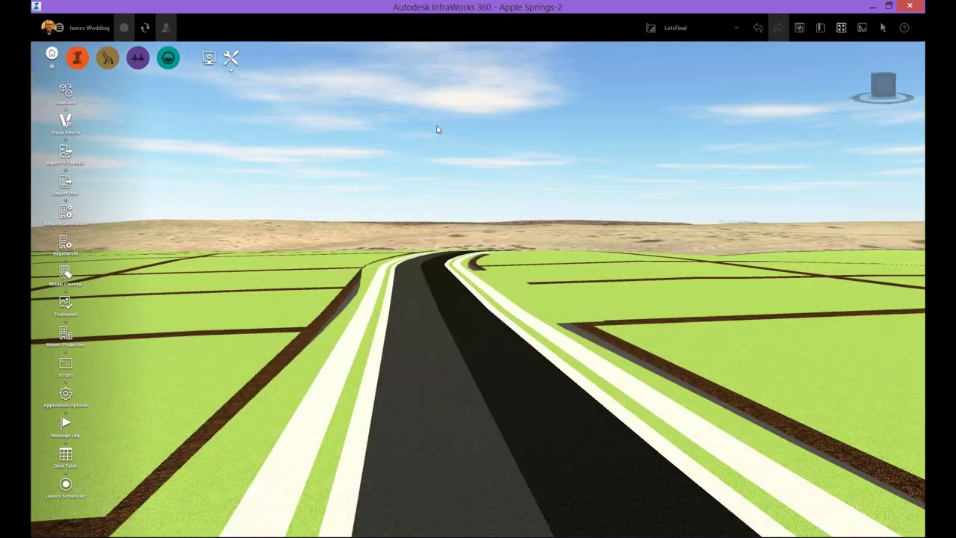
scroll(436, 131, "up", 3)
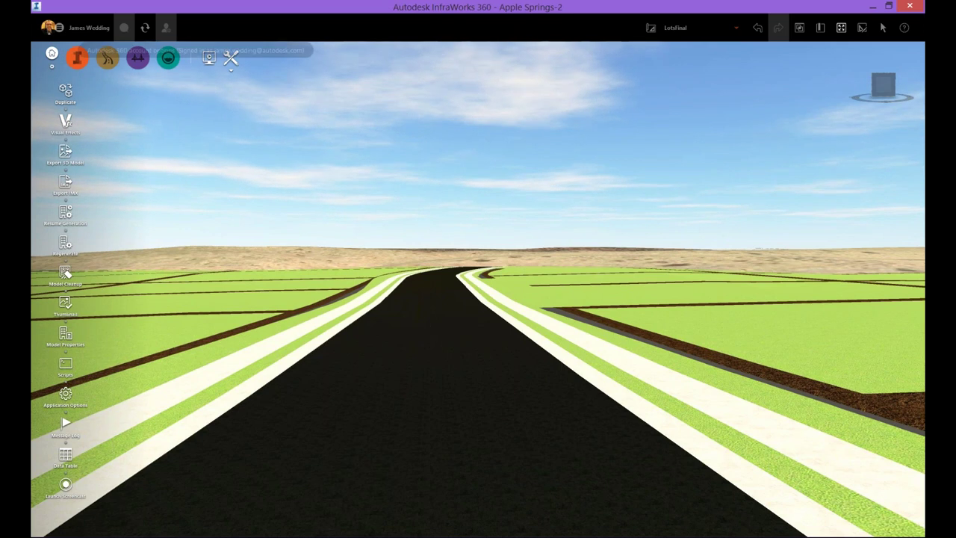
Step: Refresh the 'Final Design - Corridor - (7) Surface - (7)' data source
left_click(77, 57)
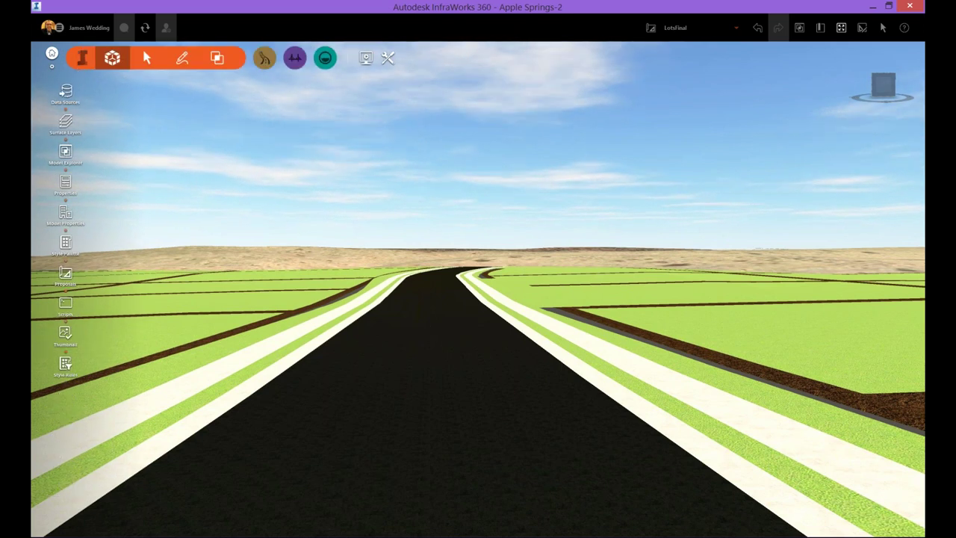
left_click(66, 93)
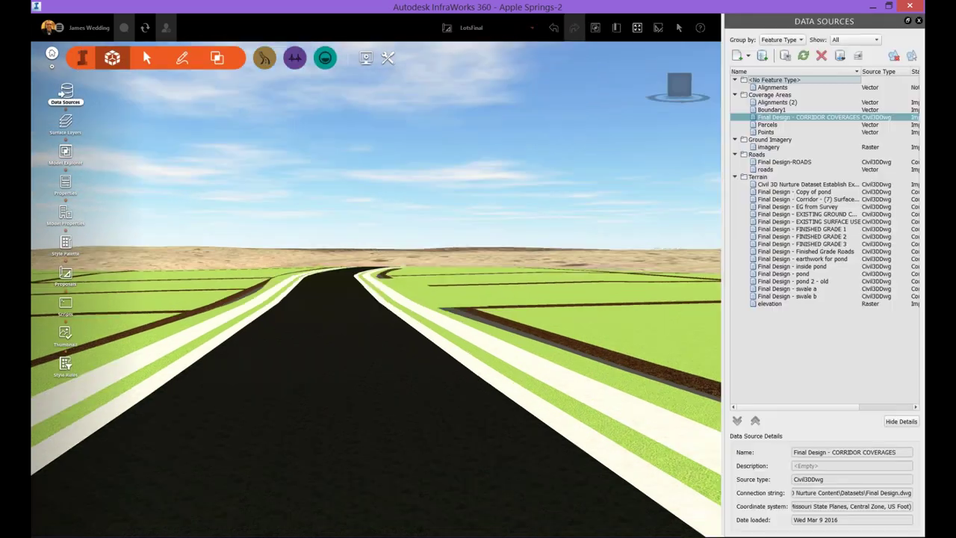
left_click(814, 341)
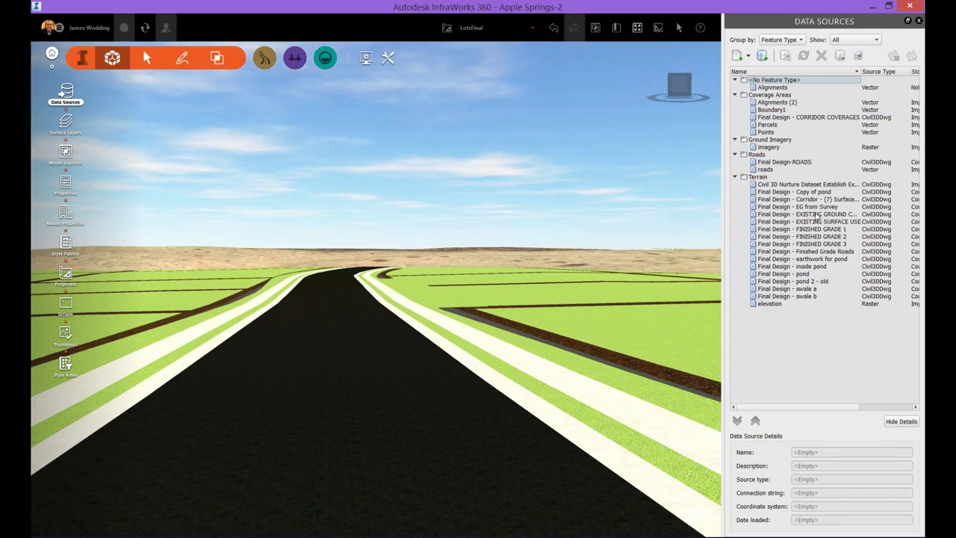
left_click(764, 198)
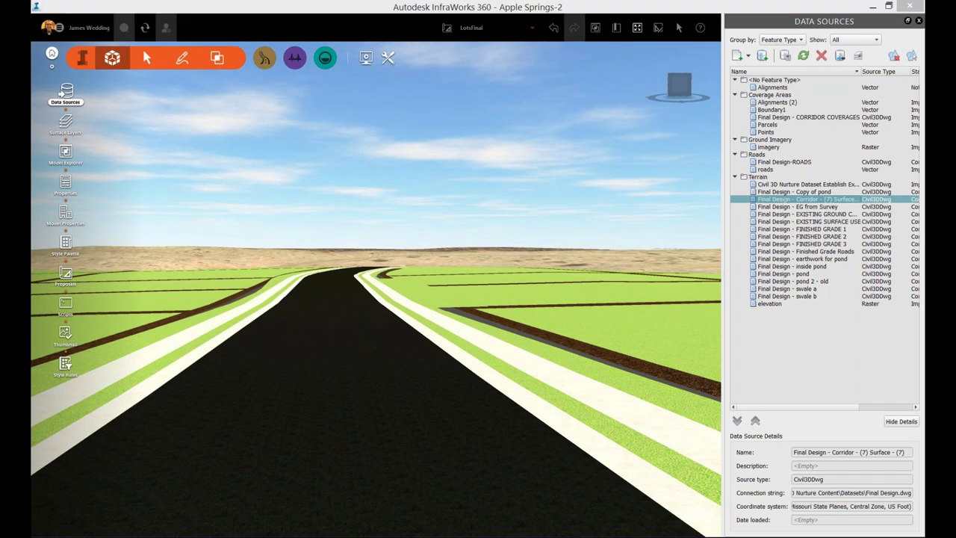
left_click(528, 454)
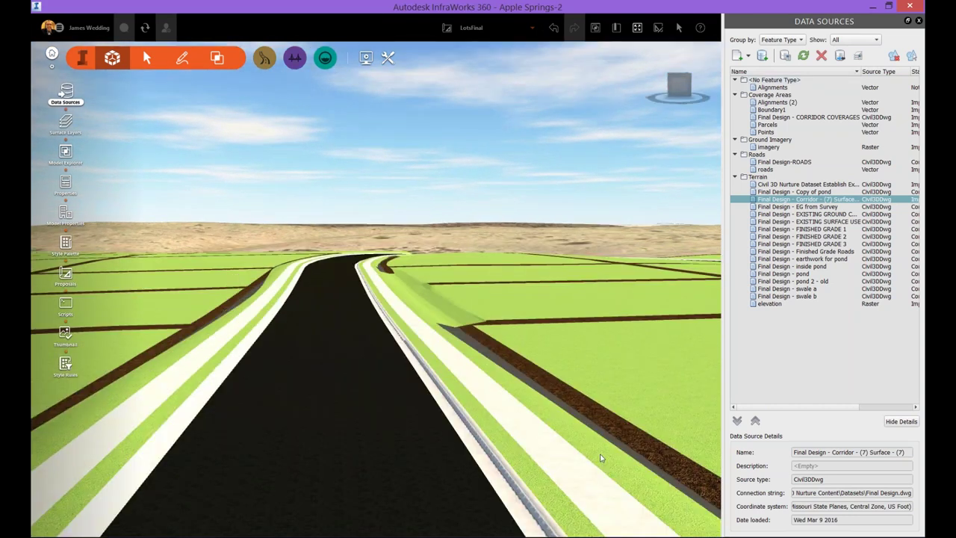
Step: Orbit and zoom around the lots and cul-de-sac, then show a parcel's Coverage Areas properties
scroll(601, 452, "up", 5)
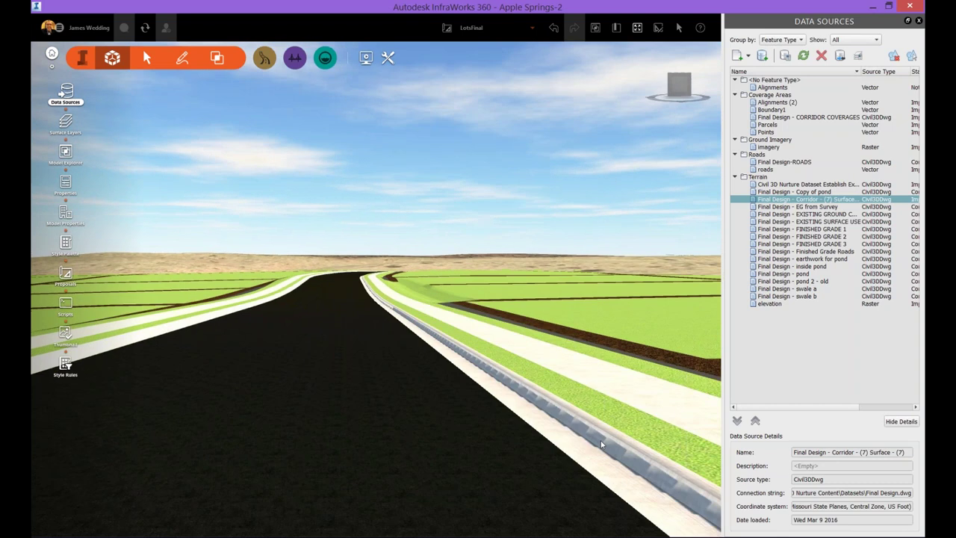
scroll(602, 444, "down", 3)
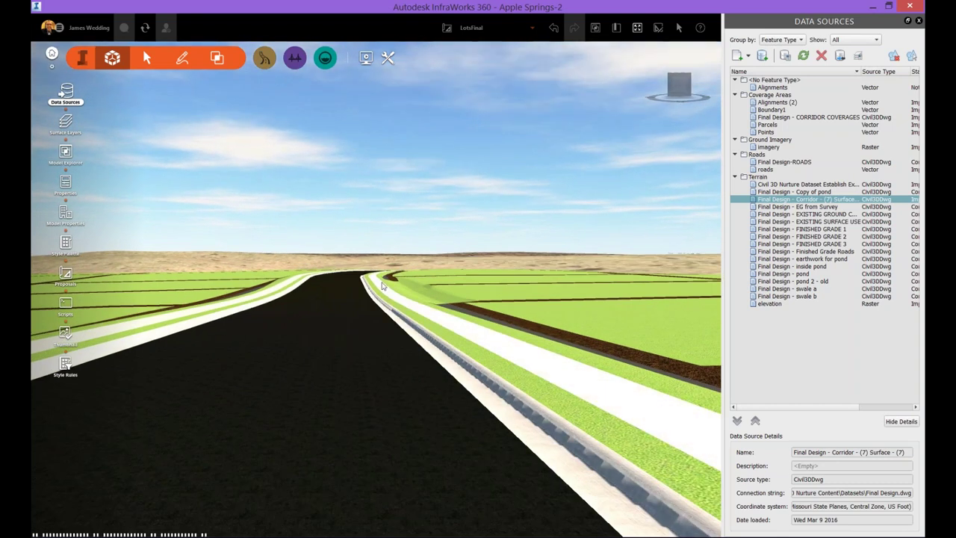
middle_click_drag(382, 284, 106, 121)
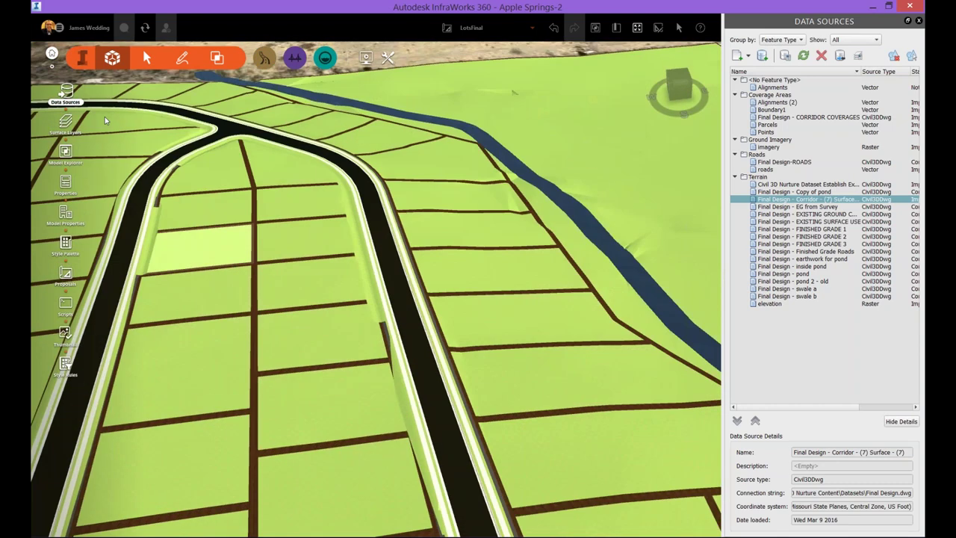
scroll(424, 327, "up", 6)
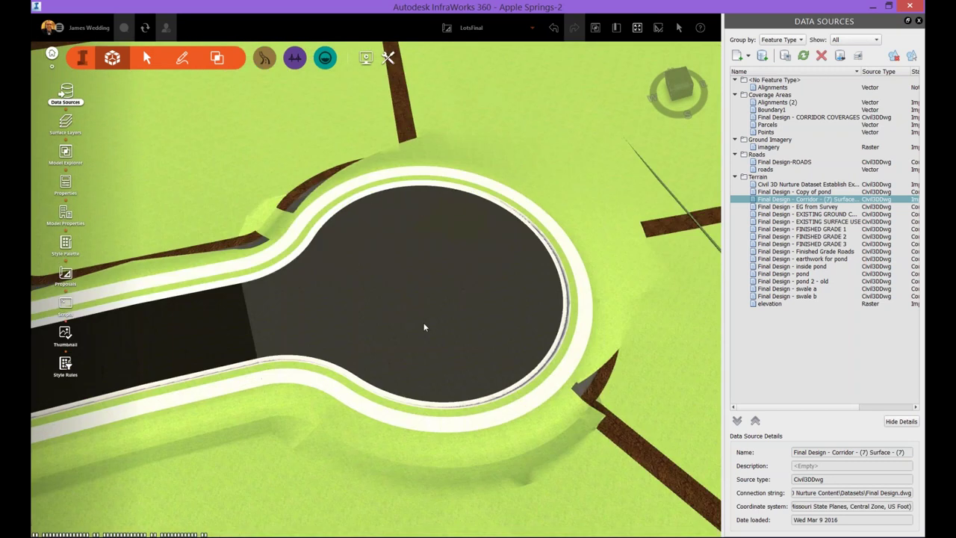
middle_click_drag(423, 326, 424, 307)
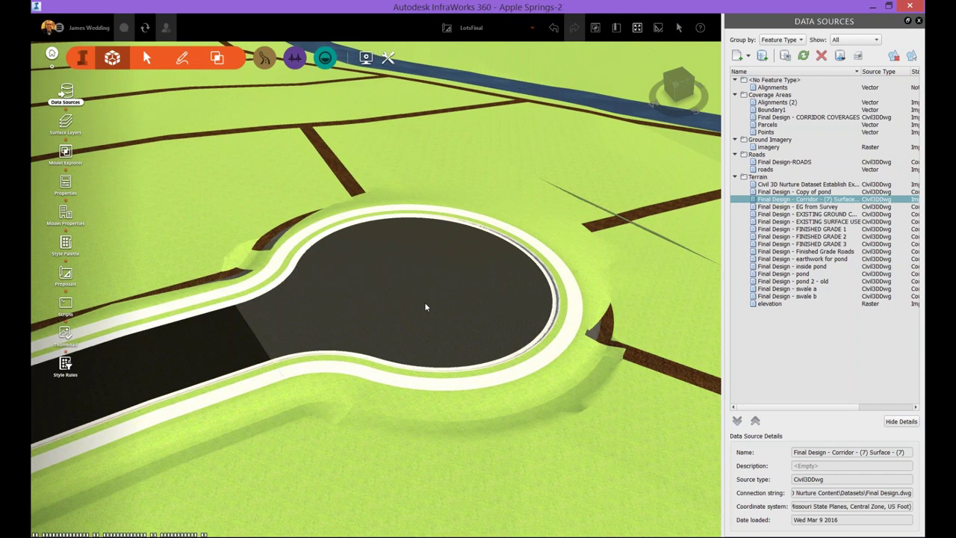
scroll(324, 441, "down", 5)
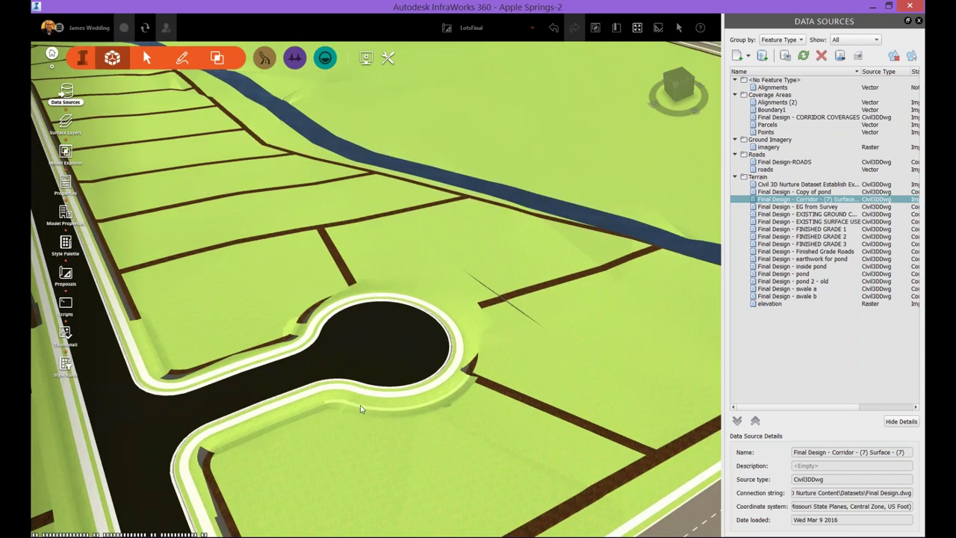
scroll(360, 408, "down", 10)
left_click(375, 352)
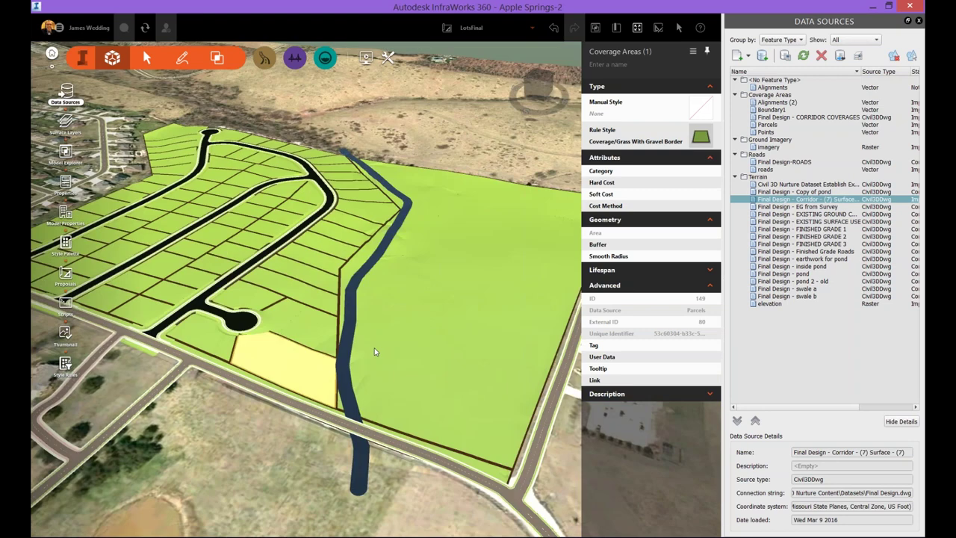
Step: Close the Apple Springs parcel properties and return to the My Models home list
scroll(375, 351, "up", 5)
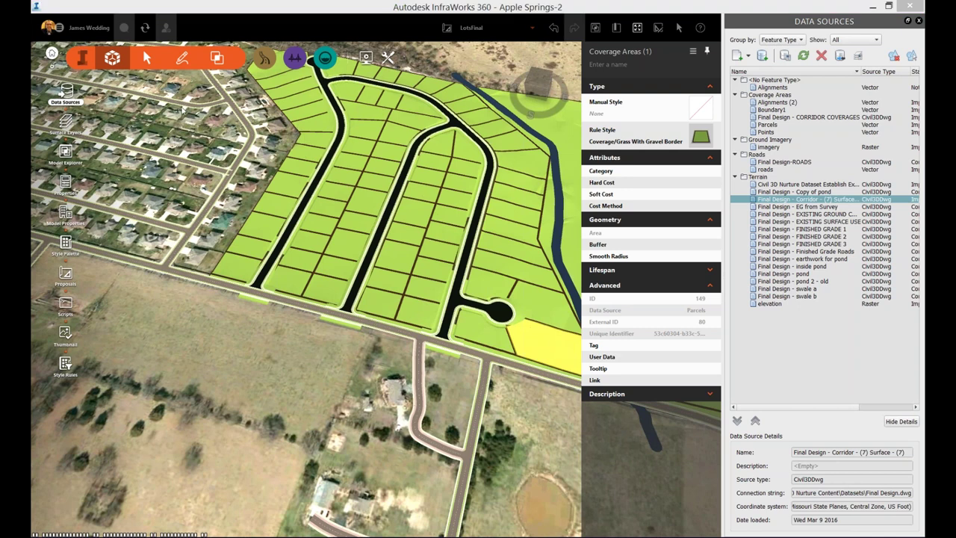
left_click(184, 256)
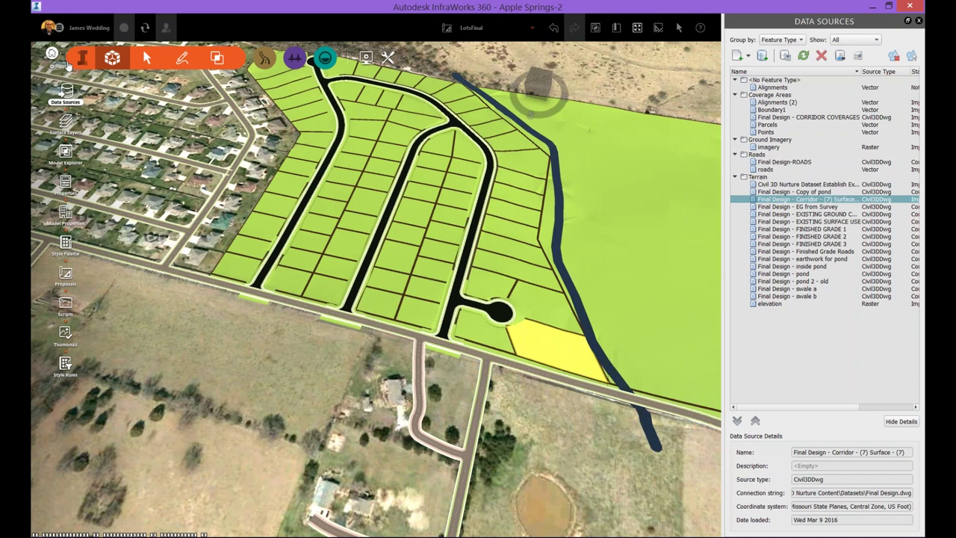
left_click(51, 54)
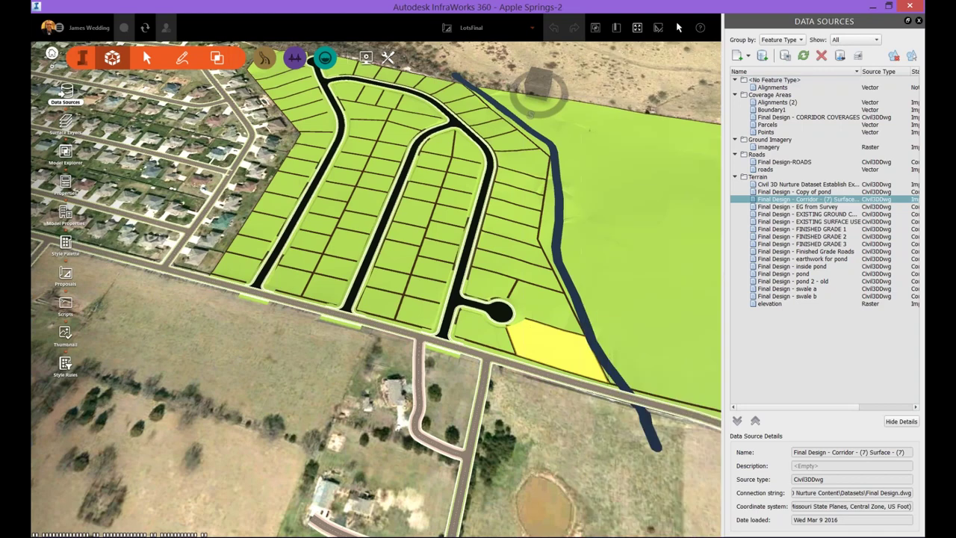
key("Escape")
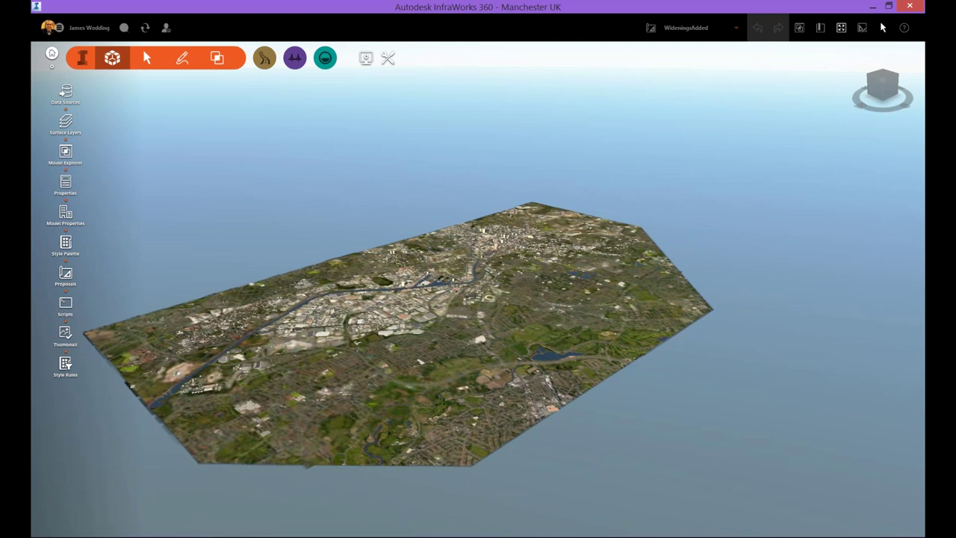
Step: Fly from the Manchester overview to the saved Intersection bookmark view of the junction
scroll(440, 350, "down", 5)
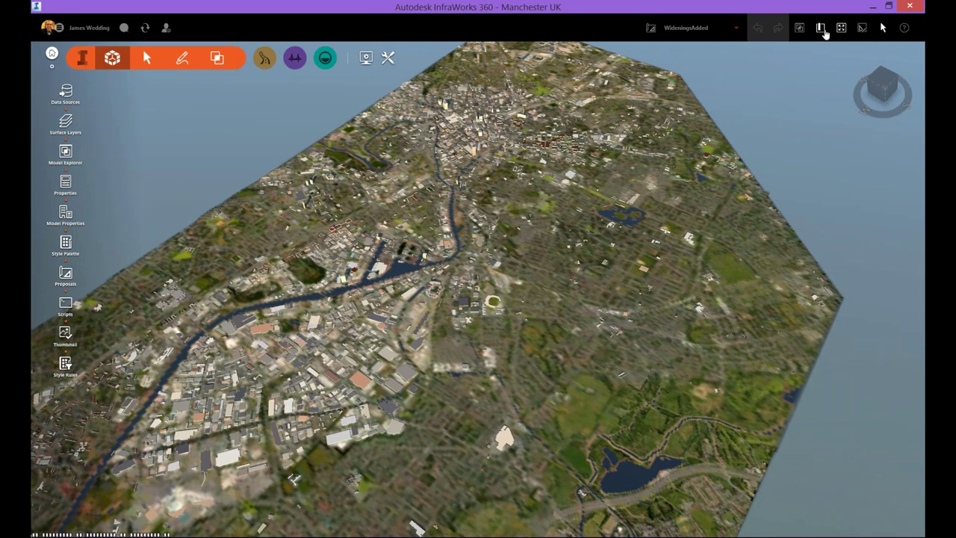
left_click(821, 28)
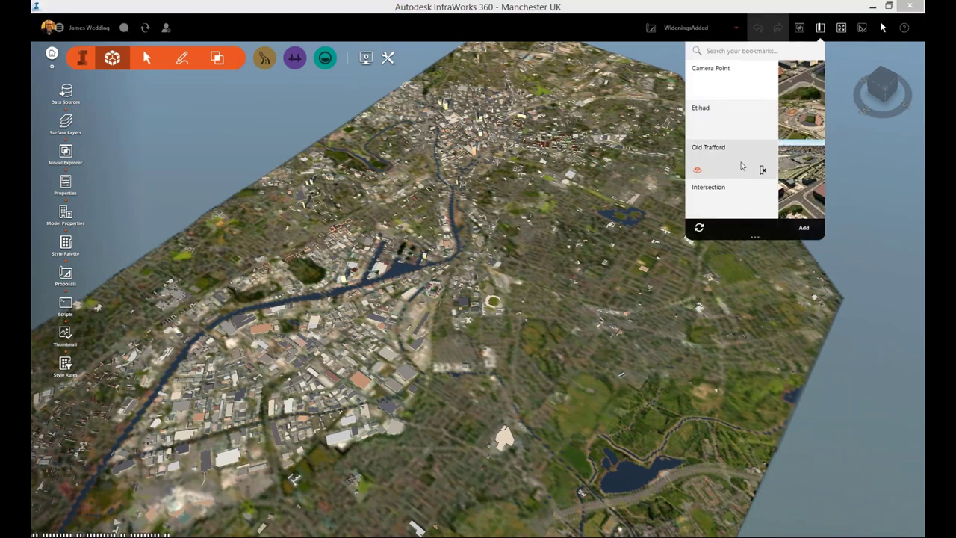
left_click(717, 196)
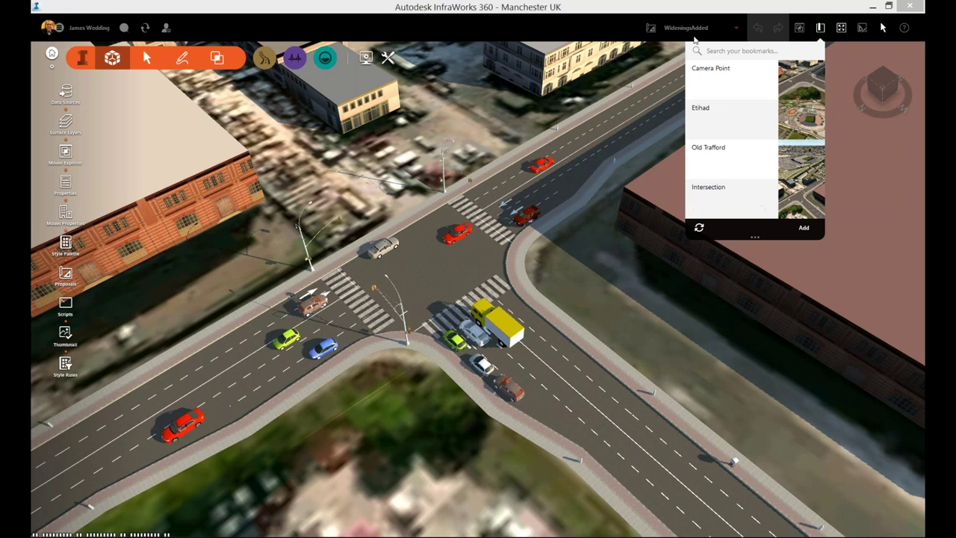
left_click(697, 35)
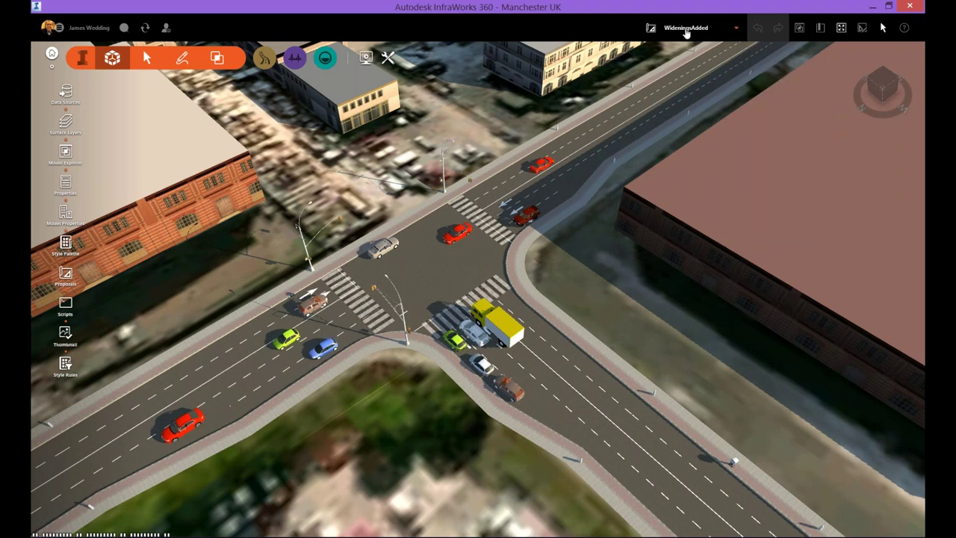
Step: Switch the model to the 3DModels proposal and adjust the intersection view
left_click(685, 31)
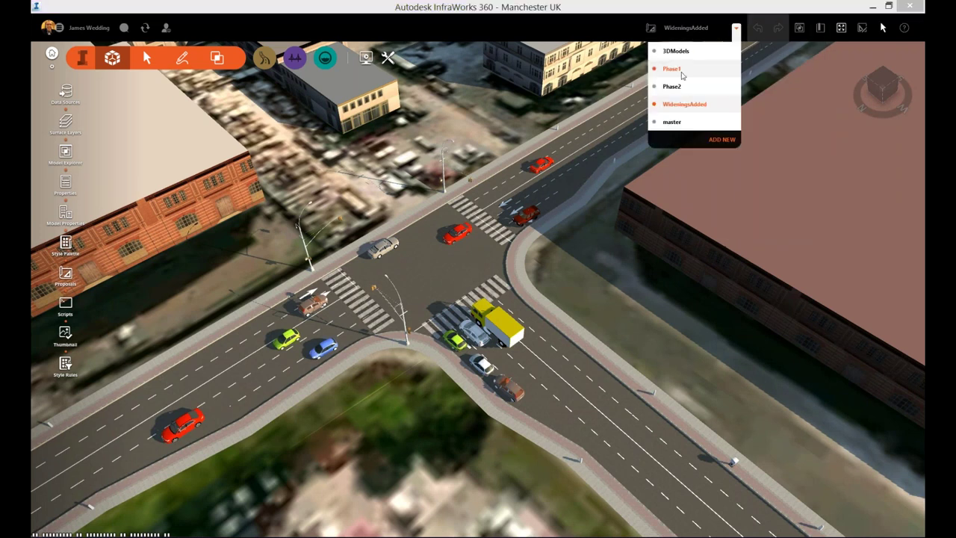
left_click(676, 52)
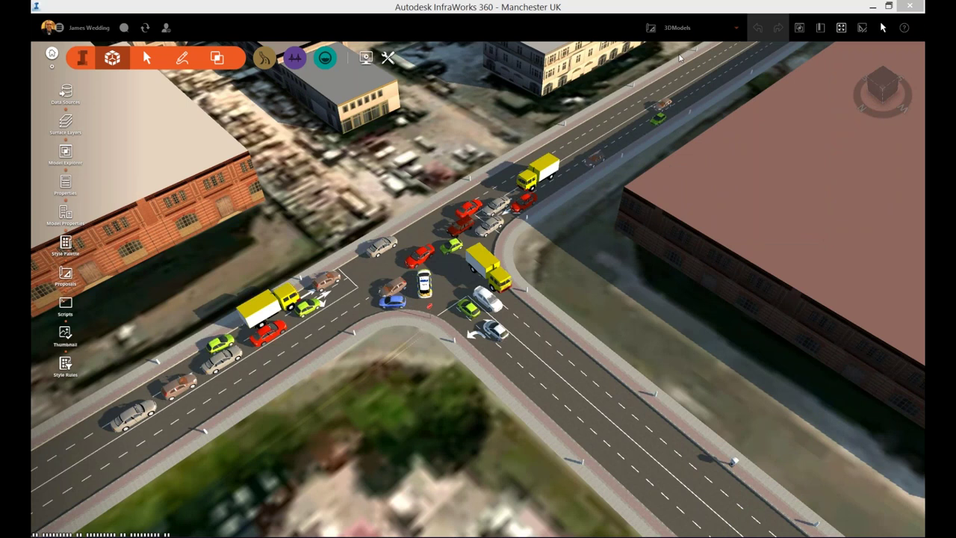
scroll(373, 333, "up", 5)
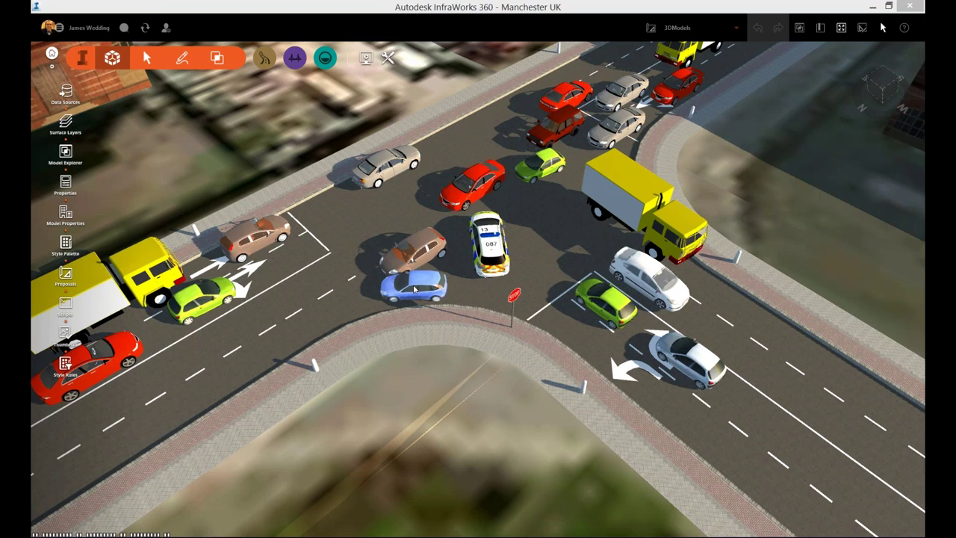
left_click(490, 276)
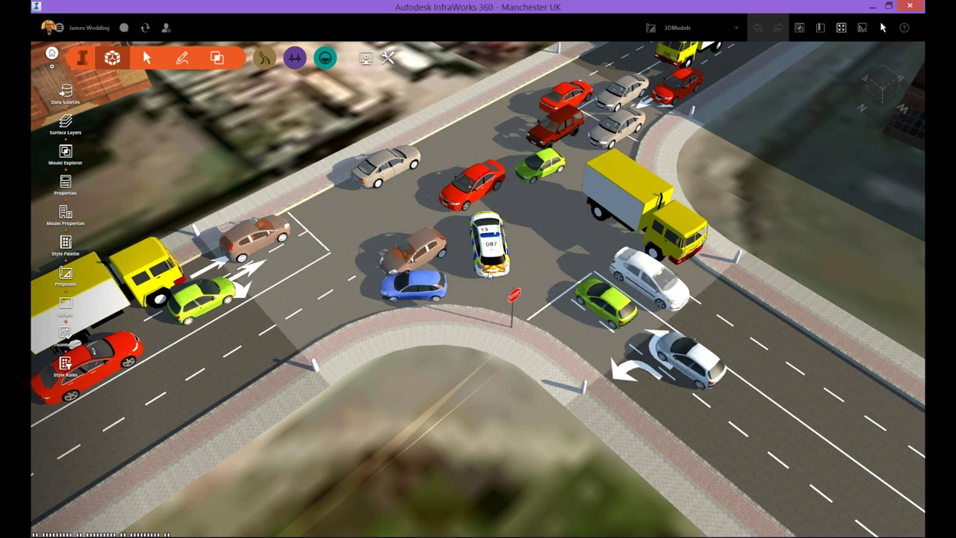
scroll(484, 292, "up", 2)
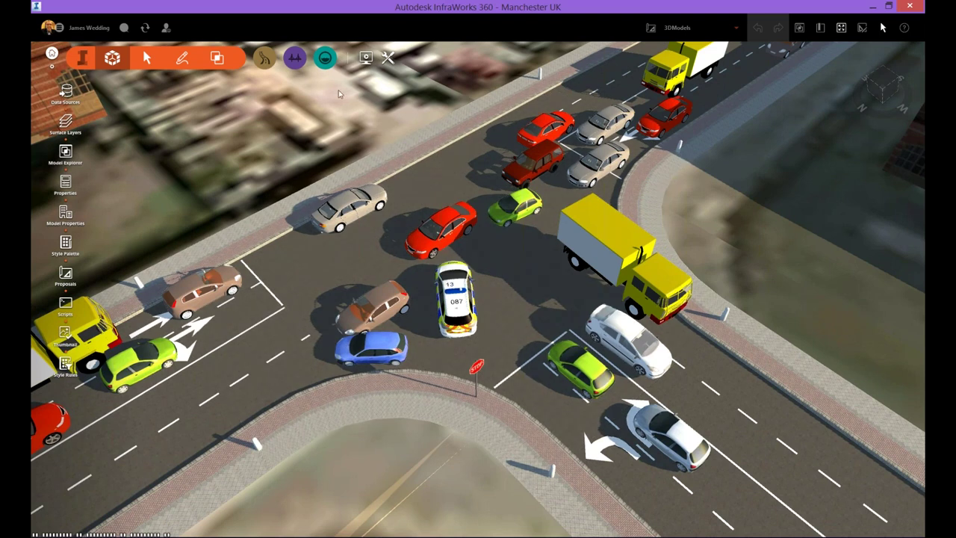
Step: In Present mode, step through the Phase1 and Phase2 proposals, ending on WideningsAdded
left_click(366, 59)
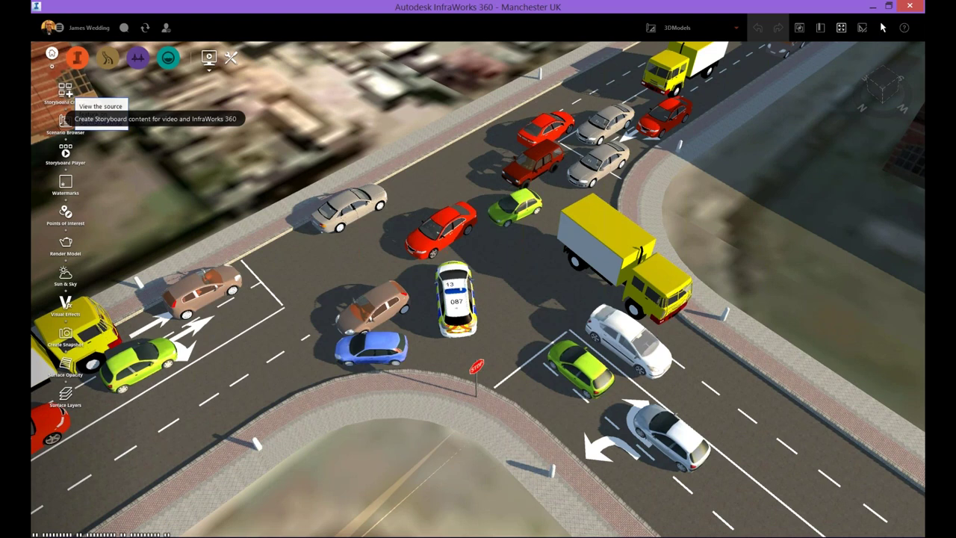
left_click(682, 33)
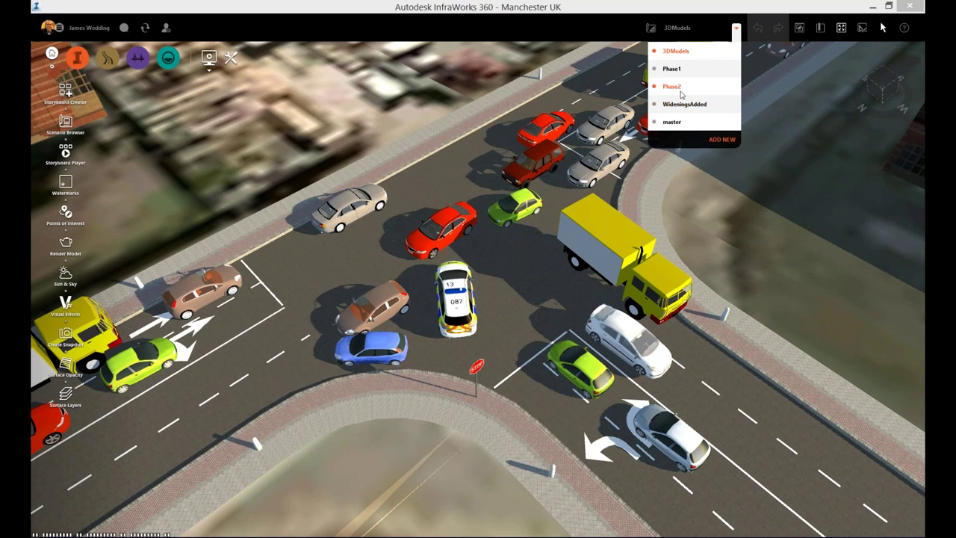
left_click(672, 71)
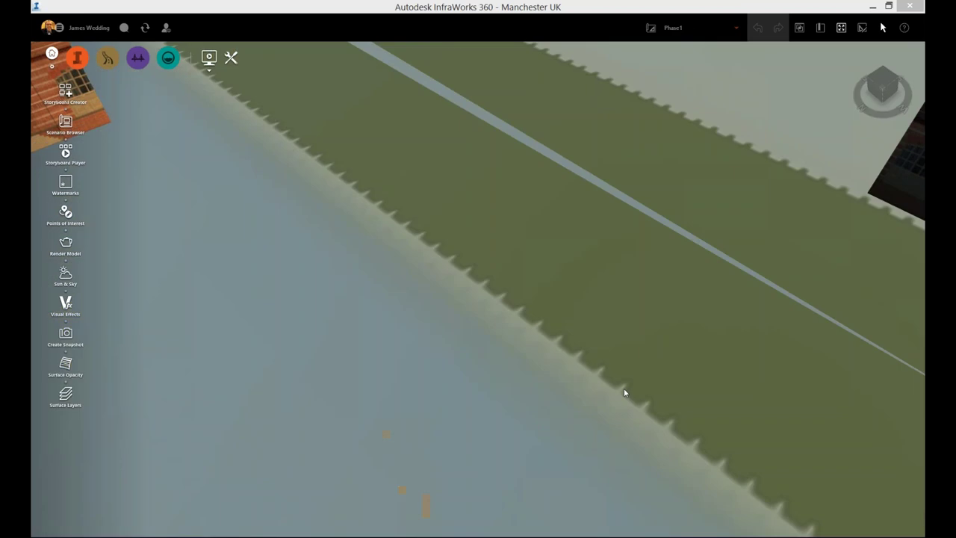
scroll(595, 226, "down", 5)
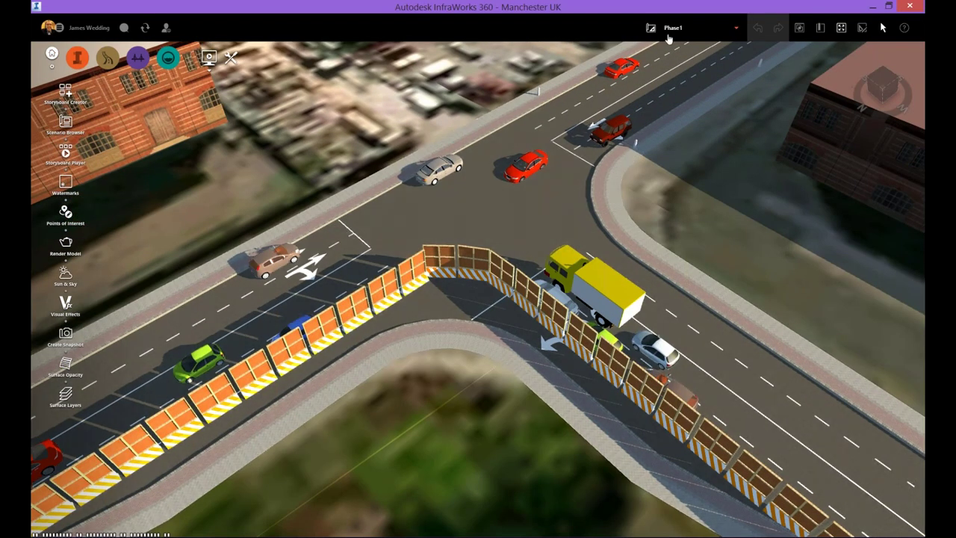
left_click(670, 31)
left_click(672, 86)
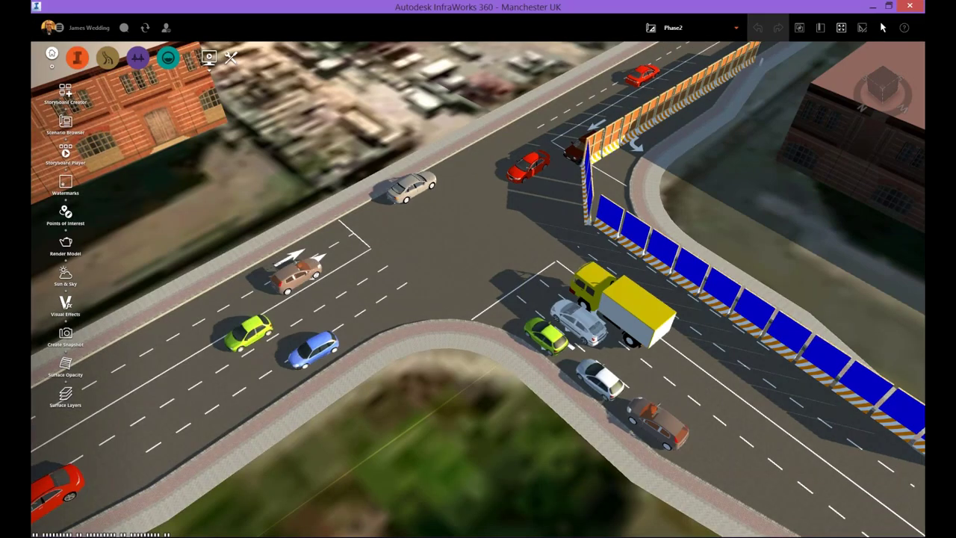
left_click(673, 27)
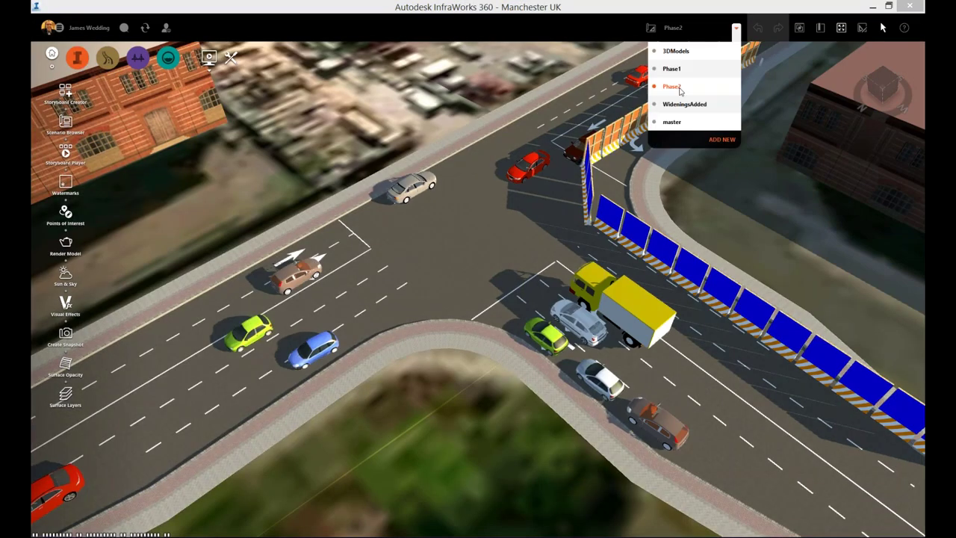
left_click(683, 108)
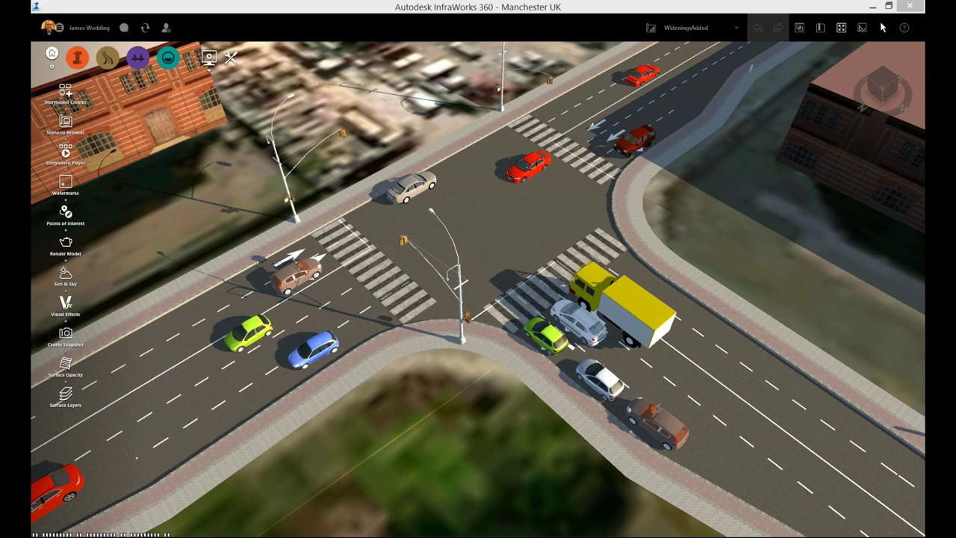
Step: Review Intersection.gif and the snapshot JPGs in the GT folder, then move the window off-screen
key("alt+Tab")
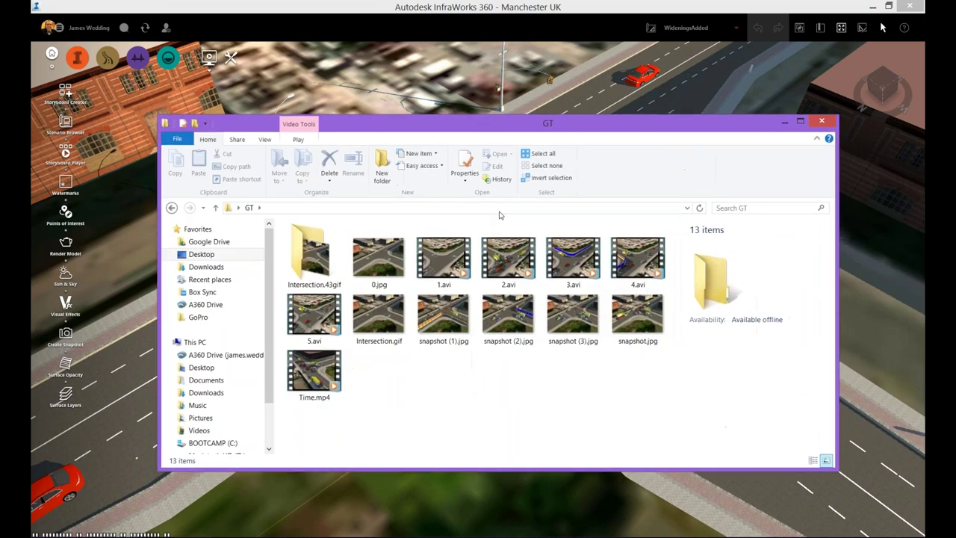
left_click(383, 329)
left_click(508, 316)
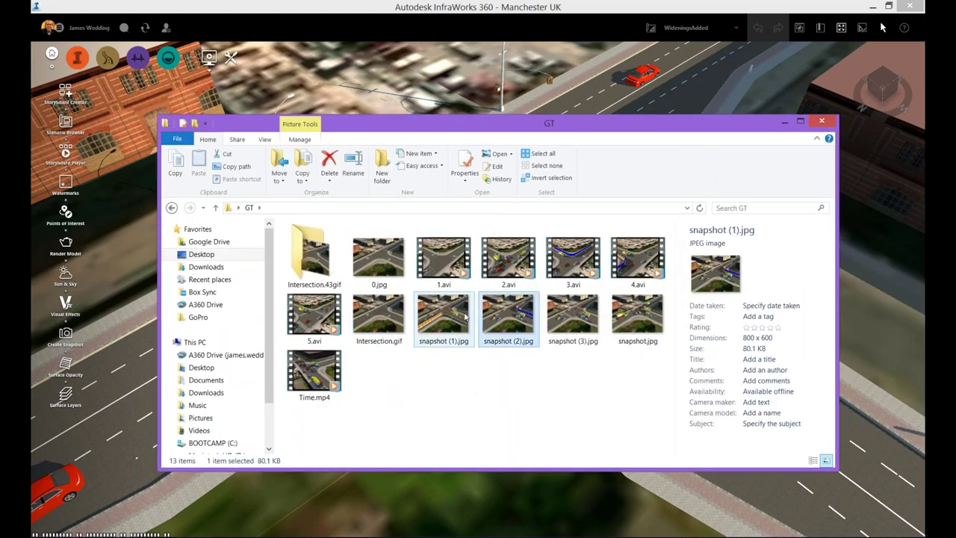
left_click(587, 327)
left_click(647, 328)
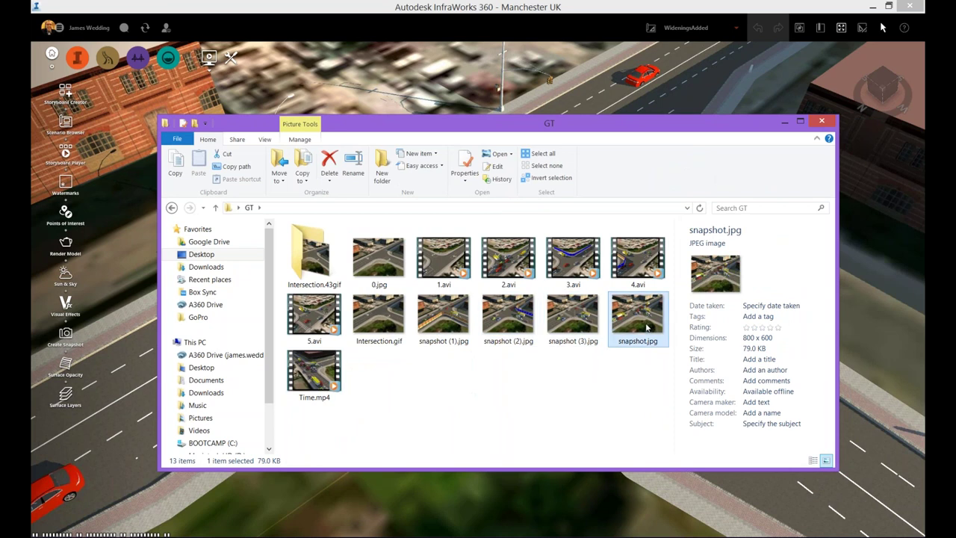
left_click(534, 373)
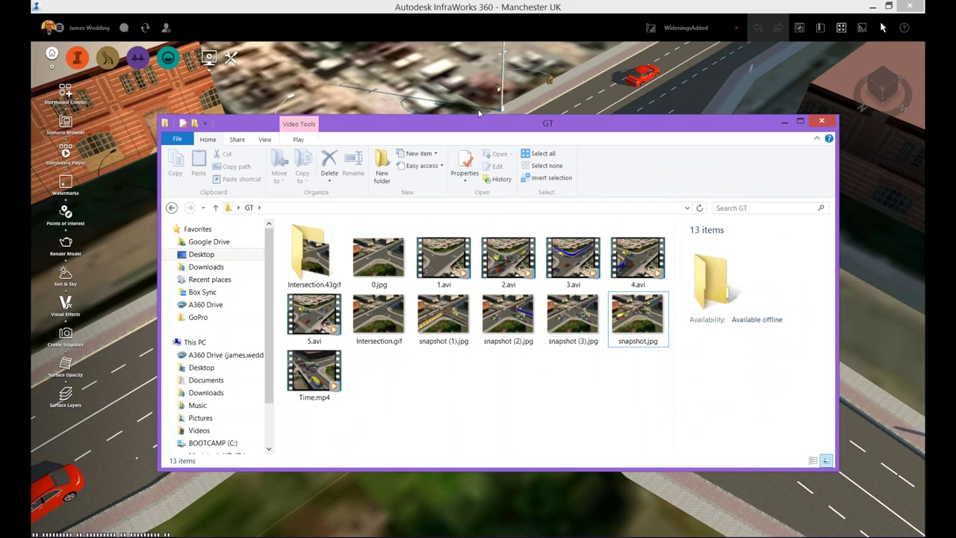
left_click_drag(480, 113, 955, 113)
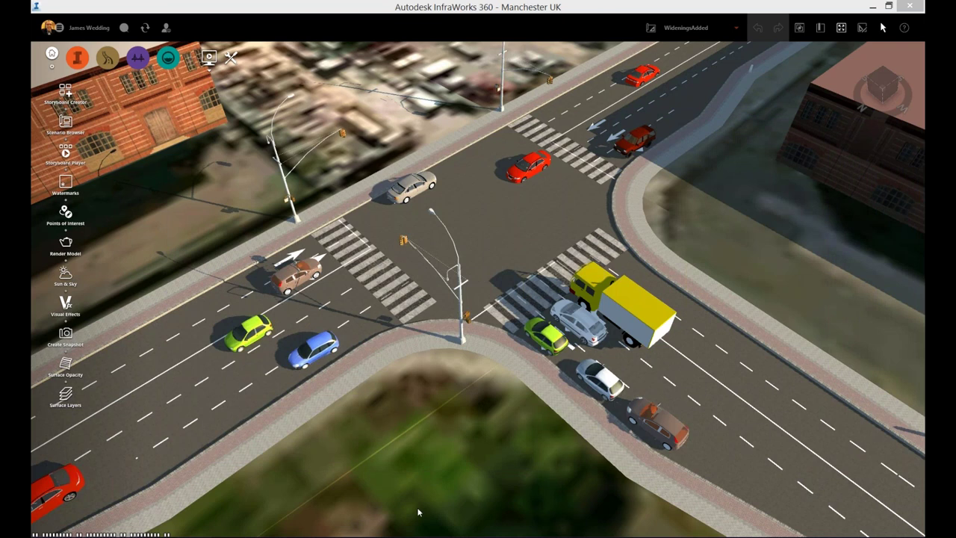
Step: Resume the PowerPoint webcast slide show and advance to The Tack Hammer slide
mouse_move(363, 535)
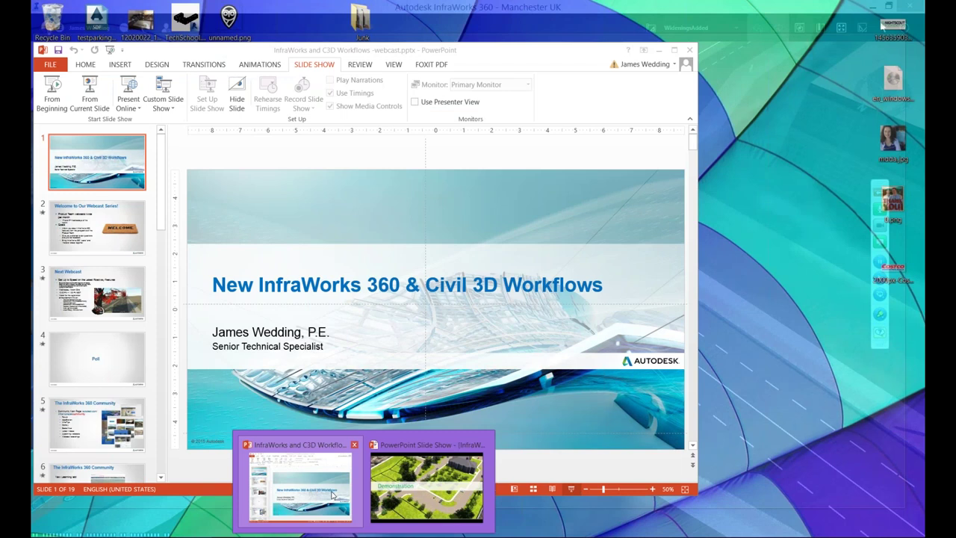
left_click(334, 496)
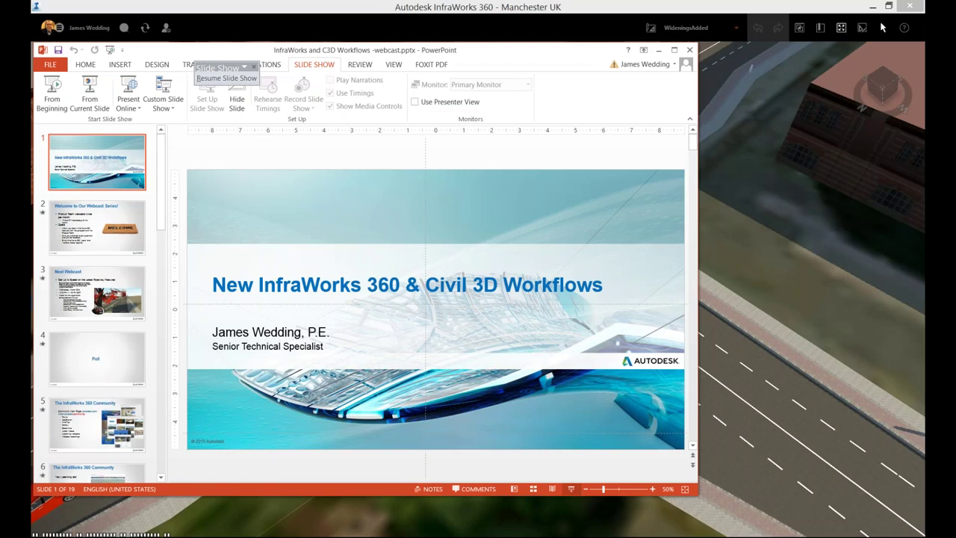
left_click(228, 78)
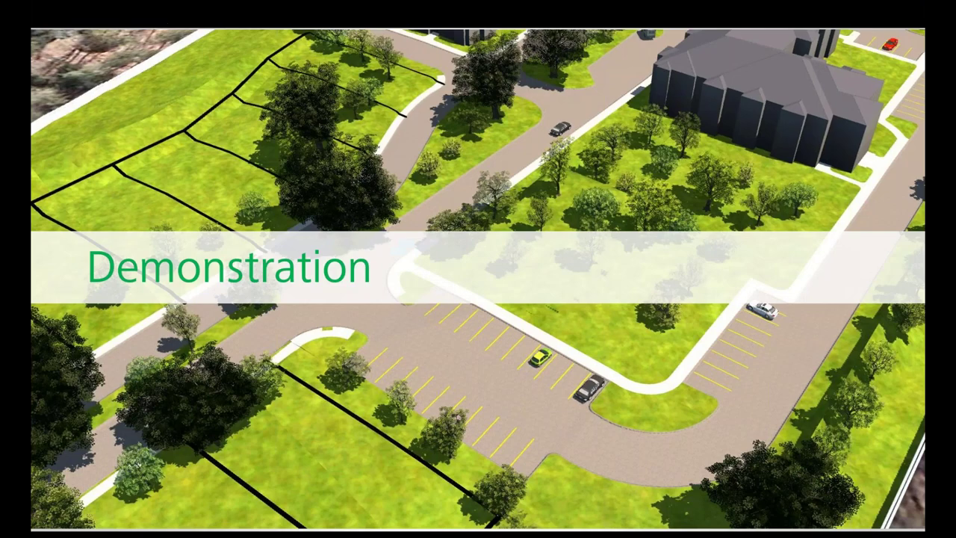
left_click(425, 391)
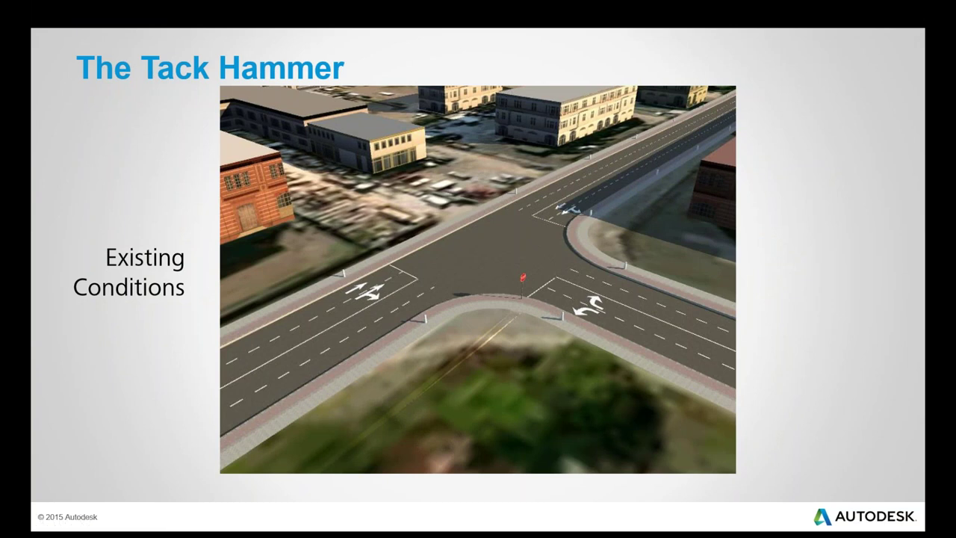
Step: Advance through Normal Morning, Phase 1, Phase 2 and Proposed Conditions slides, then return to InfraWorks
key("Right")
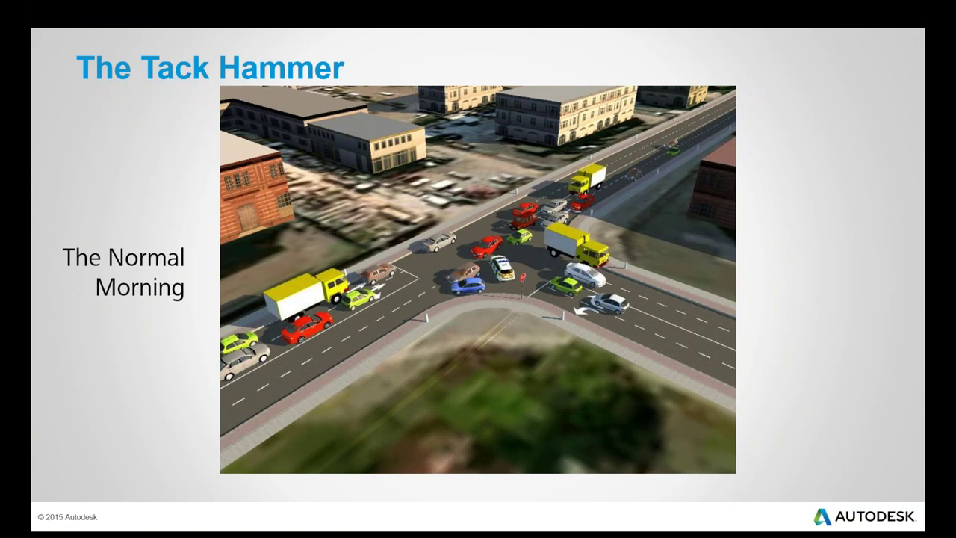
key("Right")
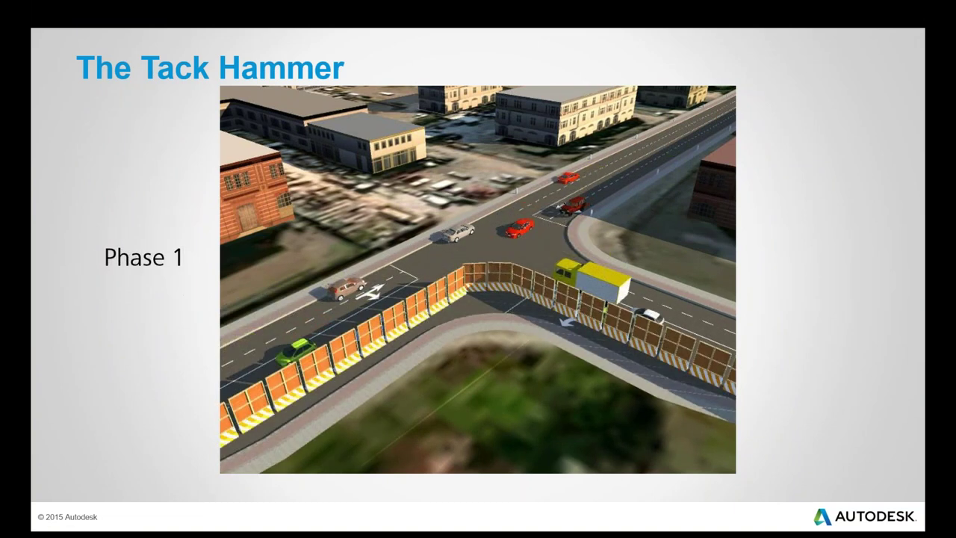
key("Right")
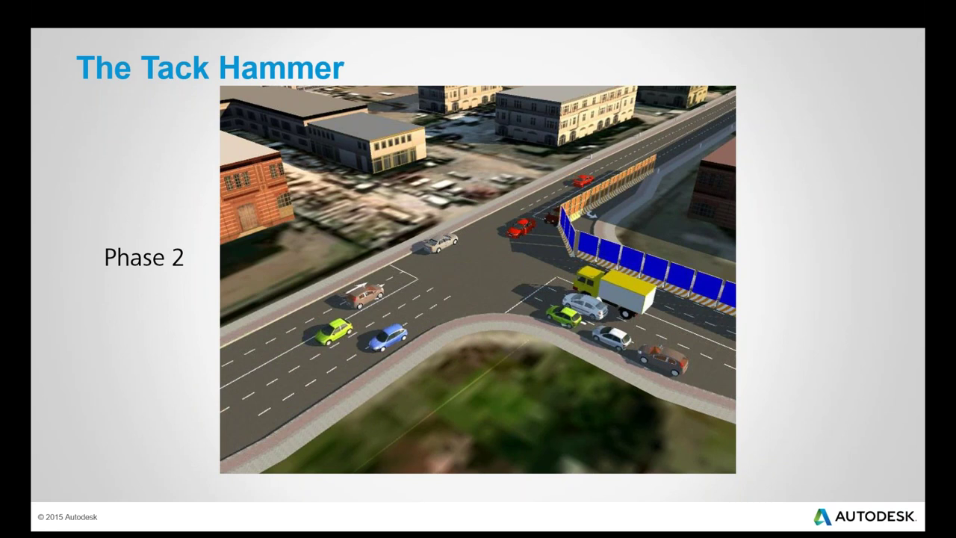
key("Right")
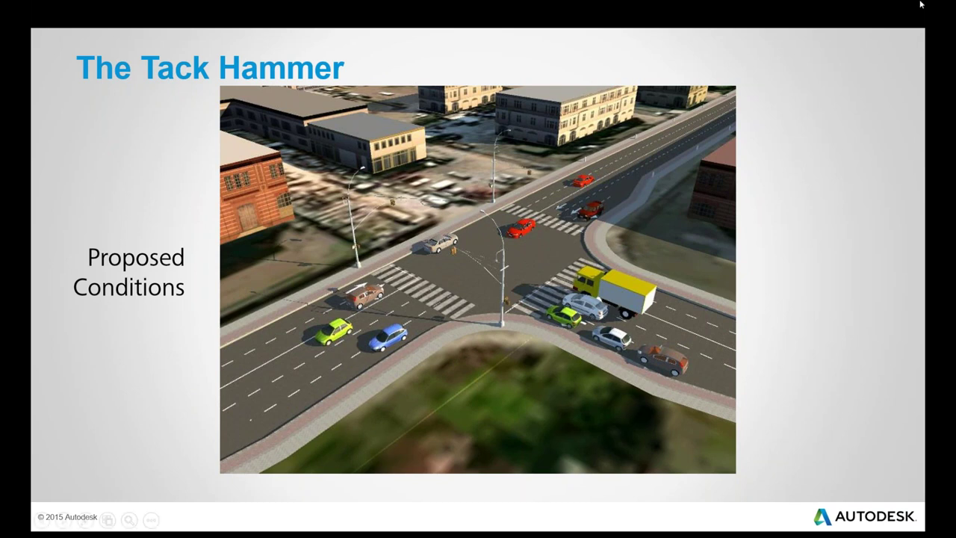
key("alt+Tab")
key("alt+Tab")
key("alt+Tab")
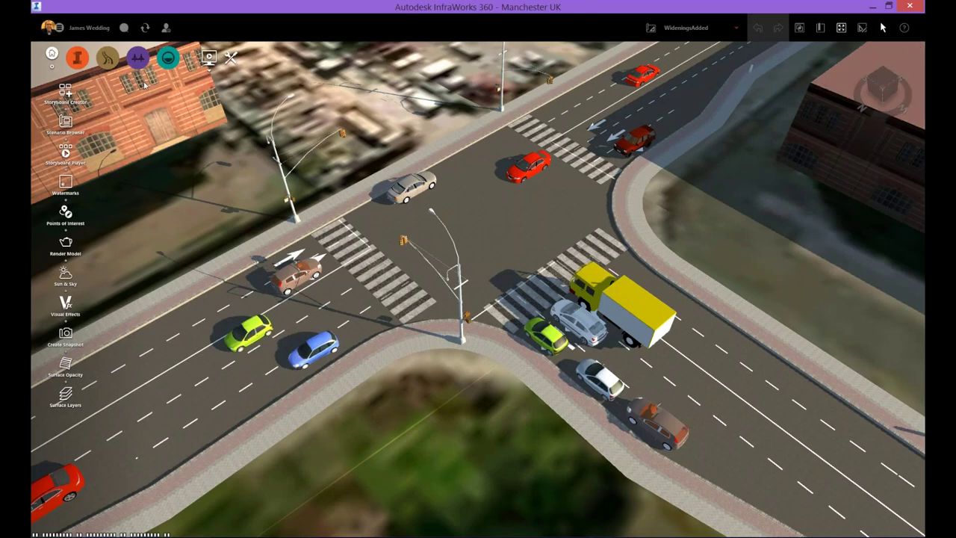
Step: Open the Storyboard Creator and play the orbit storyboard under the 3DModels proposal
left_click(58, 101)
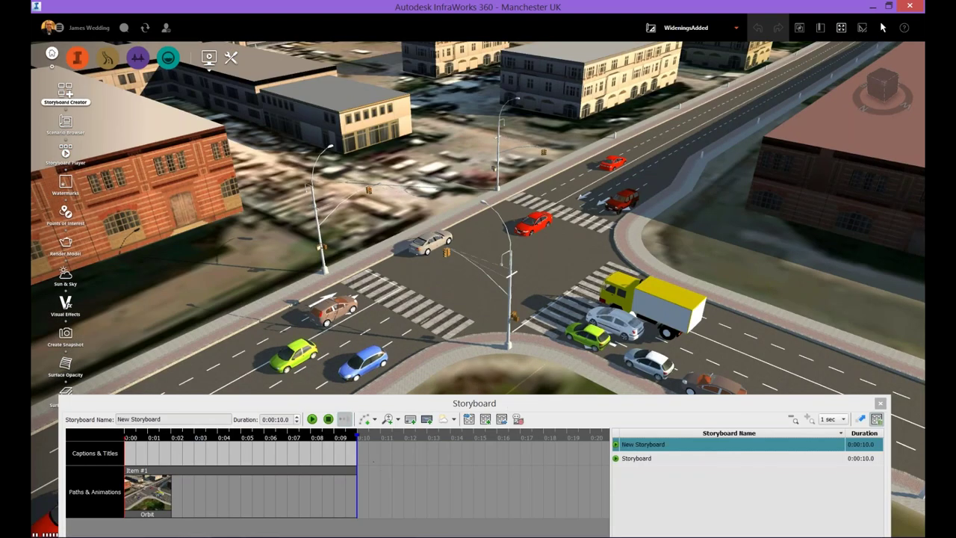
left_click(681, 29)
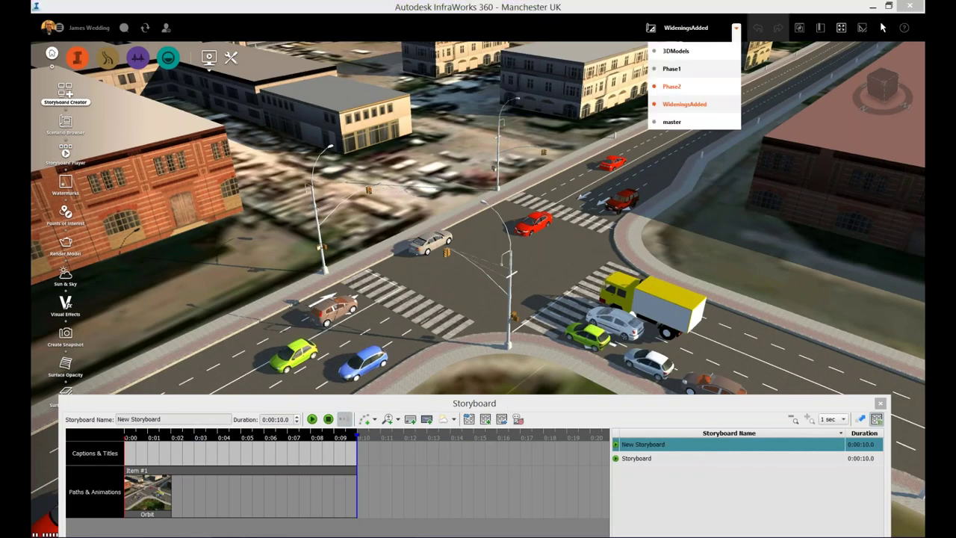
left_click(676, 50)
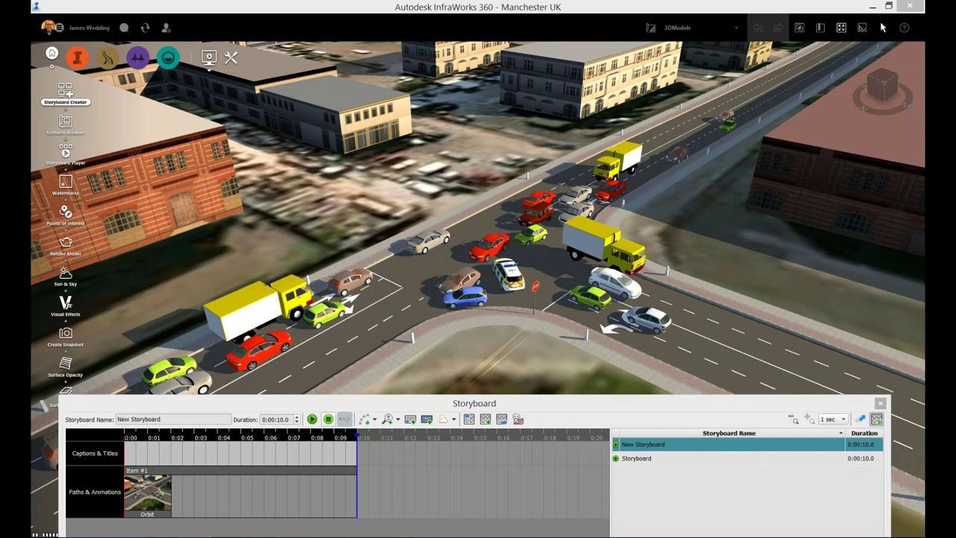
left_click(312, 419)
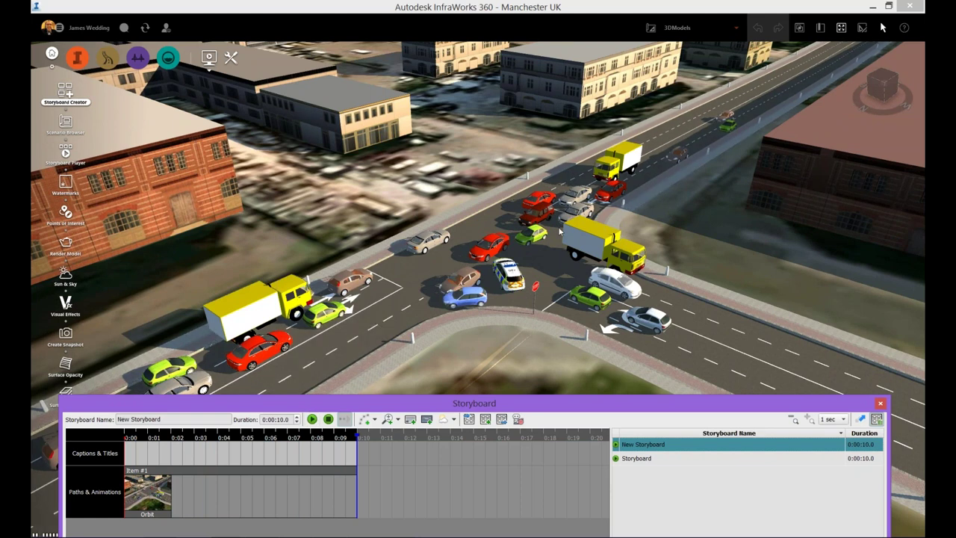
Step: Replay the storyboard with the Phase2 proposal and its barriers active
left_click(670, 32)
left_click(671, 86)
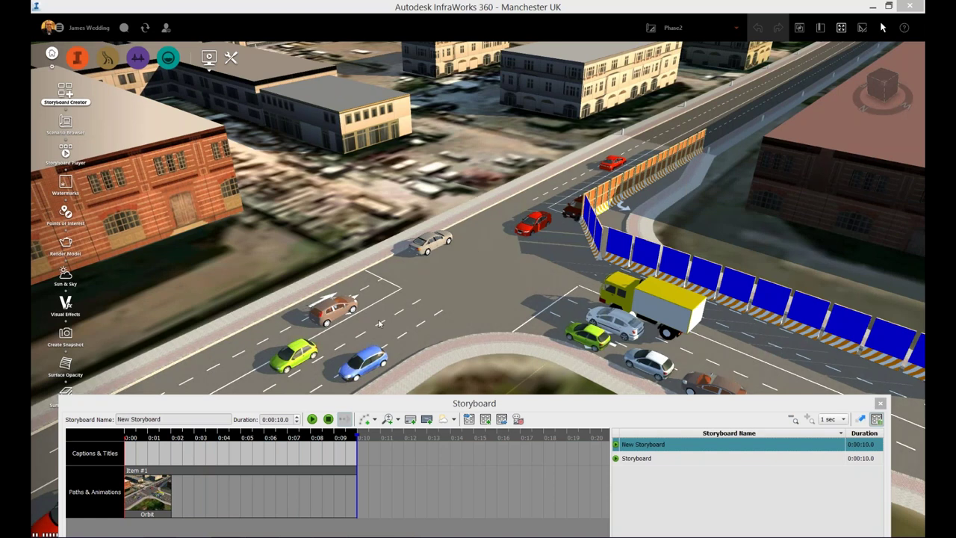
left_click(312, 419)
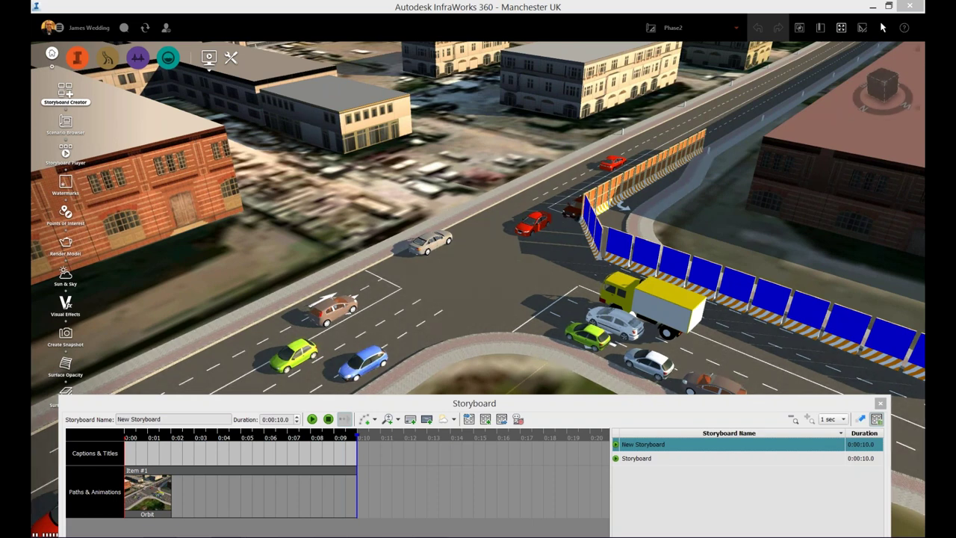
Step: Move and enlarge the Media Player window, then rewind and replay the exported orbit video
left_click_drag(464, 160, 382, 61)
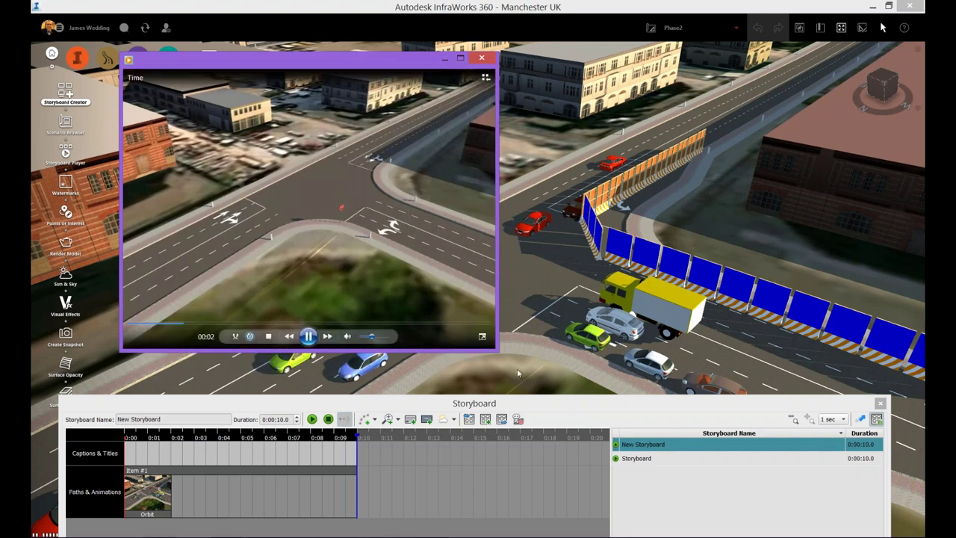
left_click_drag(496, 351, 788, 481)
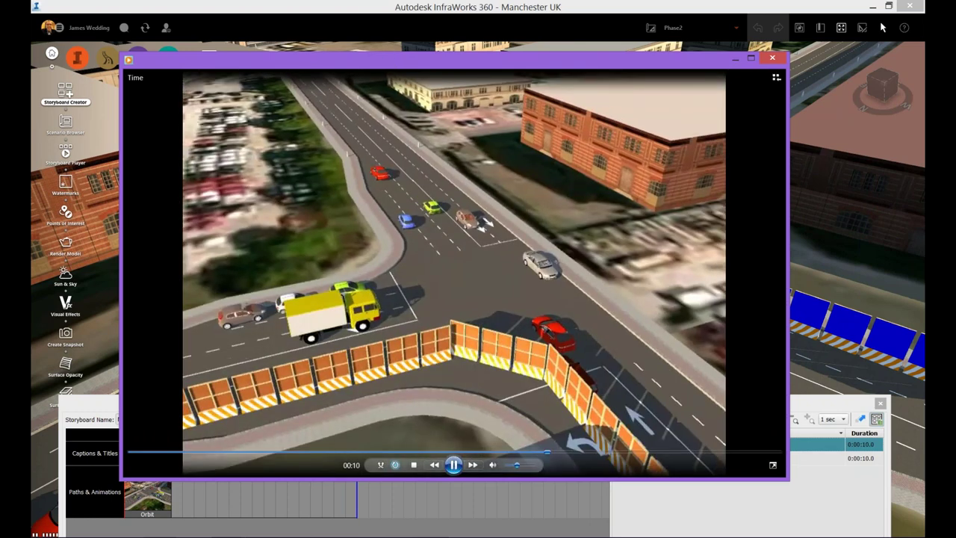
left_click(428, 466)
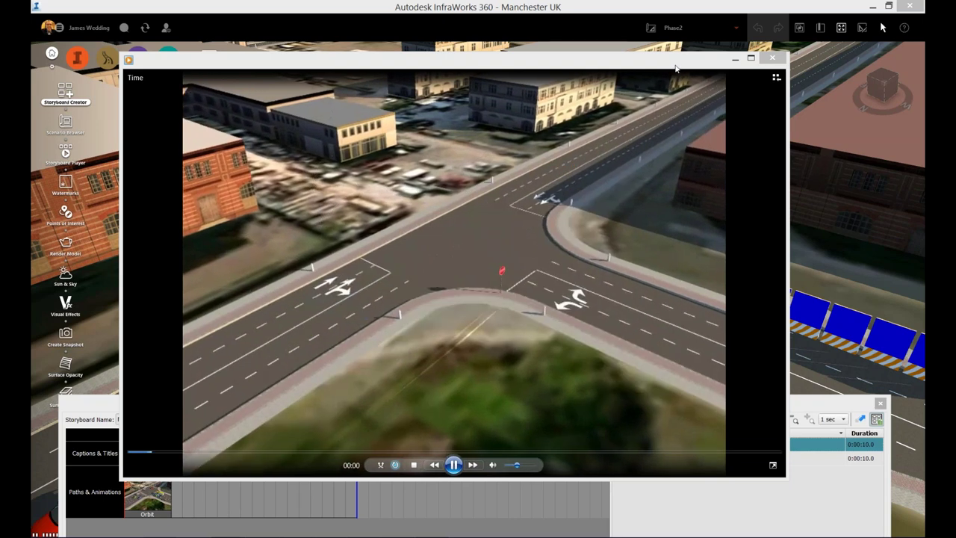
left_click(674, 67)
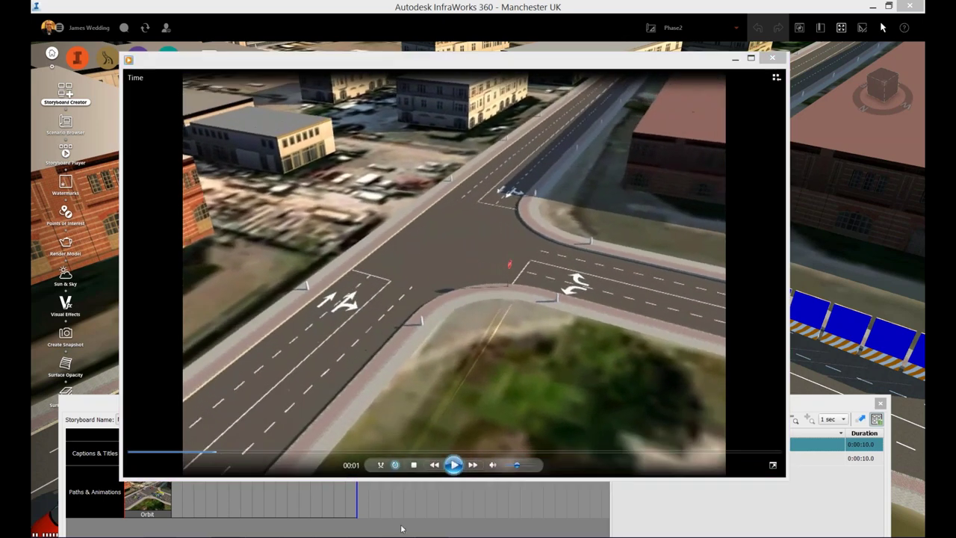
Step: Bring back the slide show, advance to the Next Webcast slide, and dismiss the Skype notification
mouse_move(366, 532)
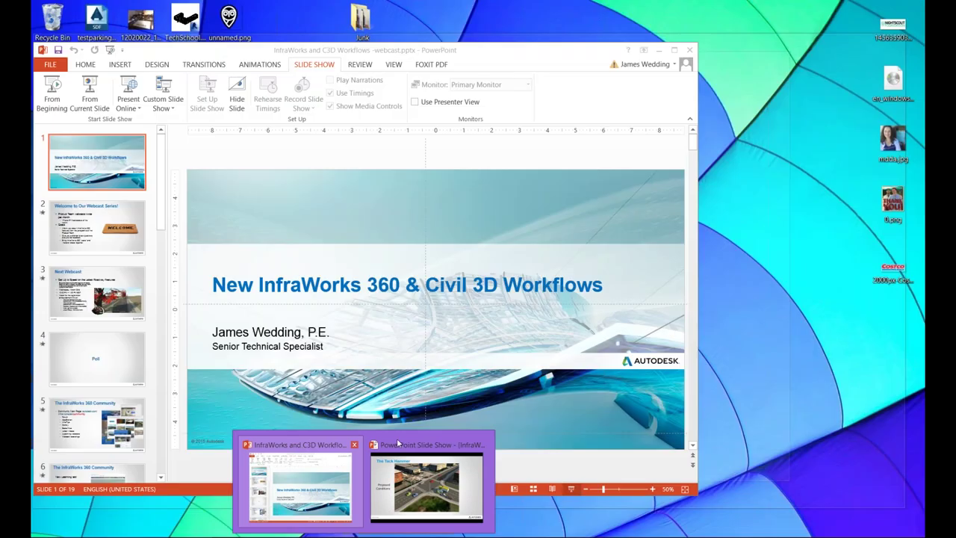
left_click(426, 486)
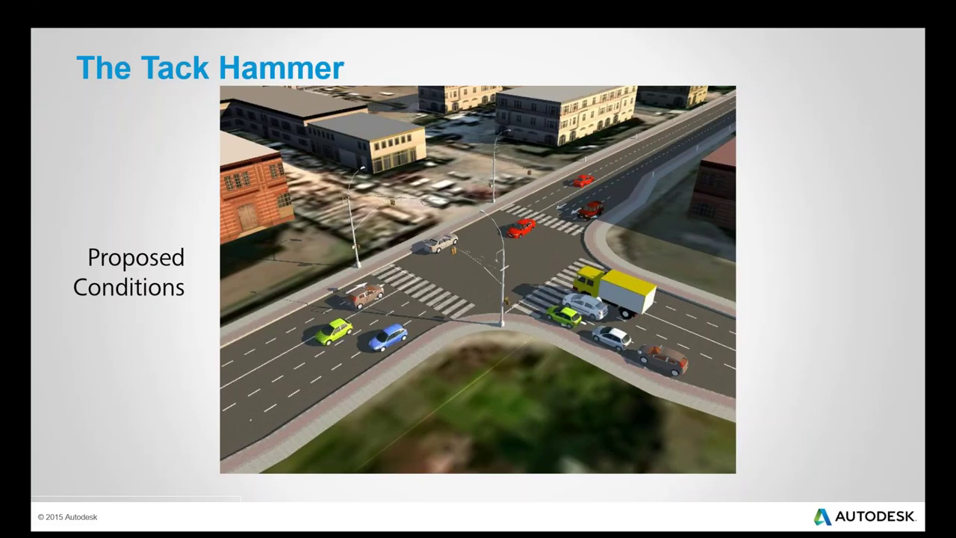
left_click(801, 417)
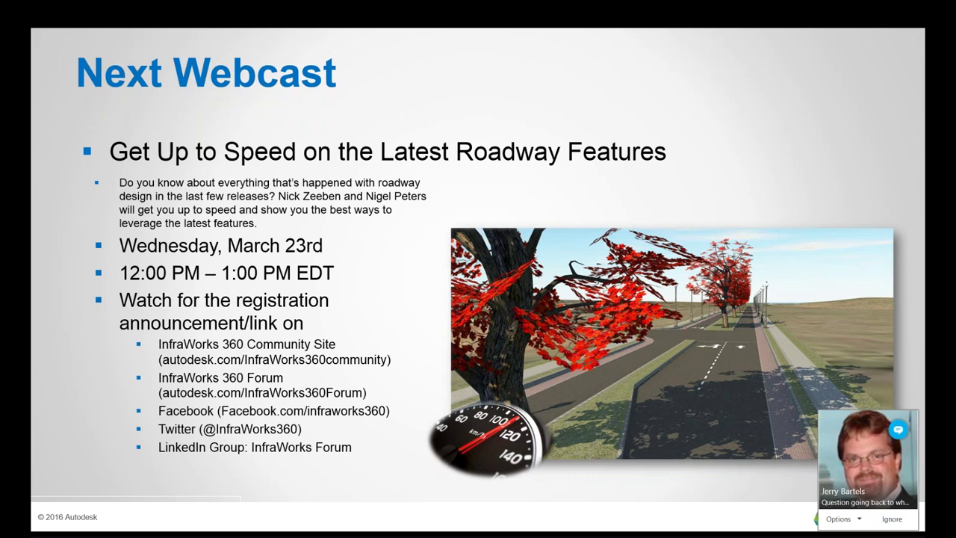
left_click(838, 445)
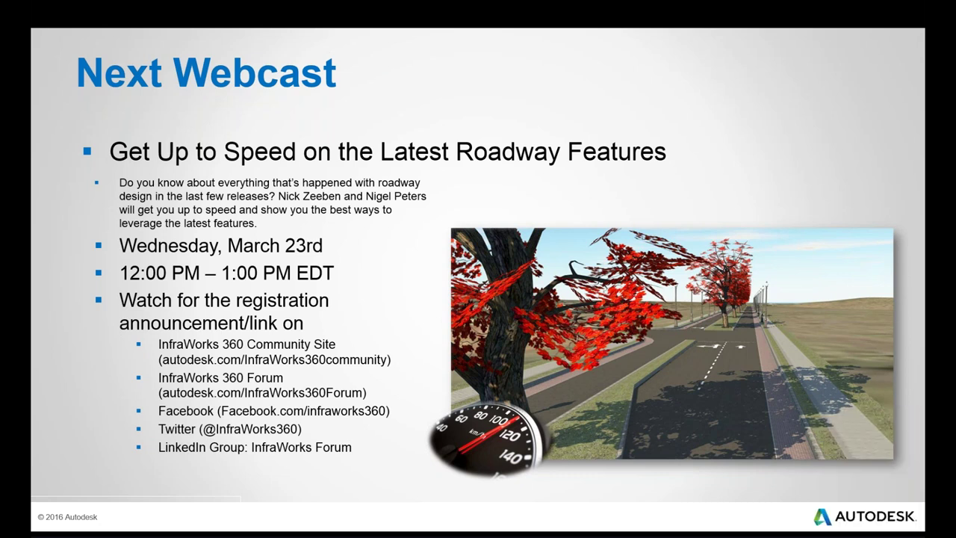